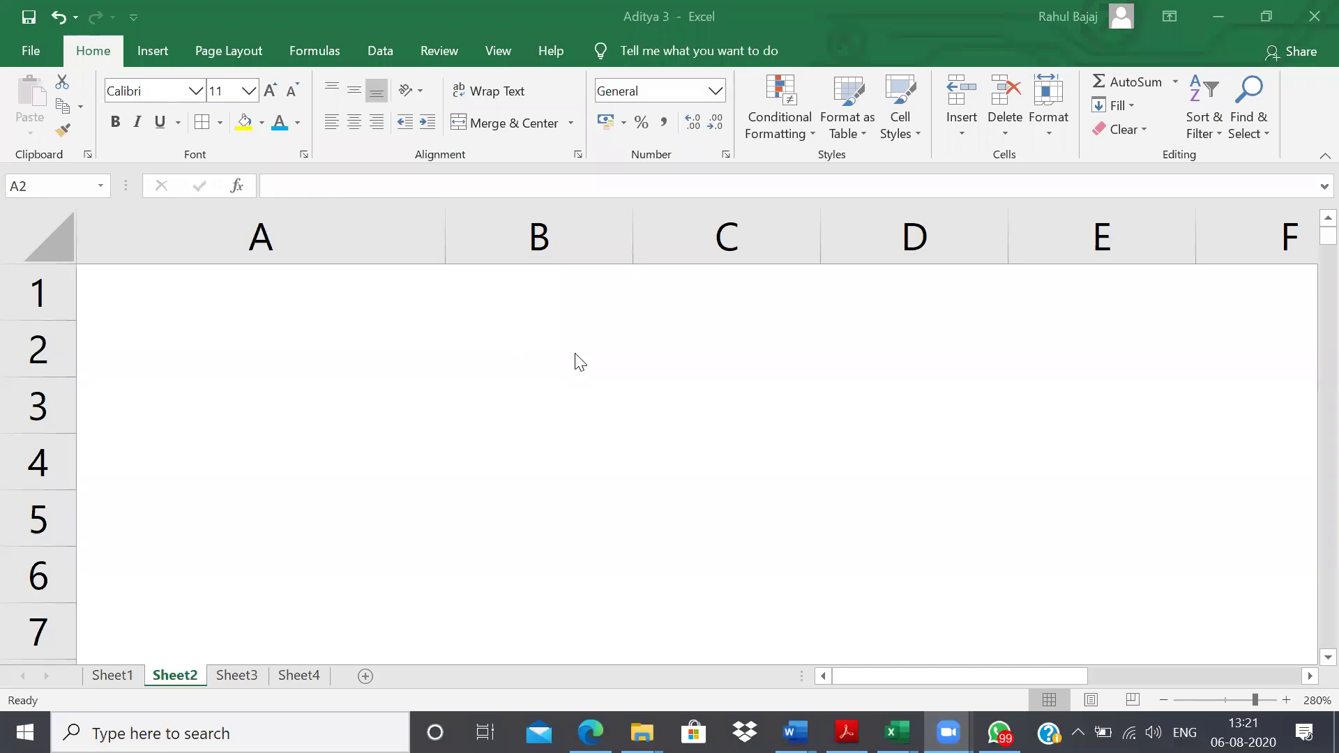
- Enter Rahul in B2 and Aditya in B3
left_click(391, 341)
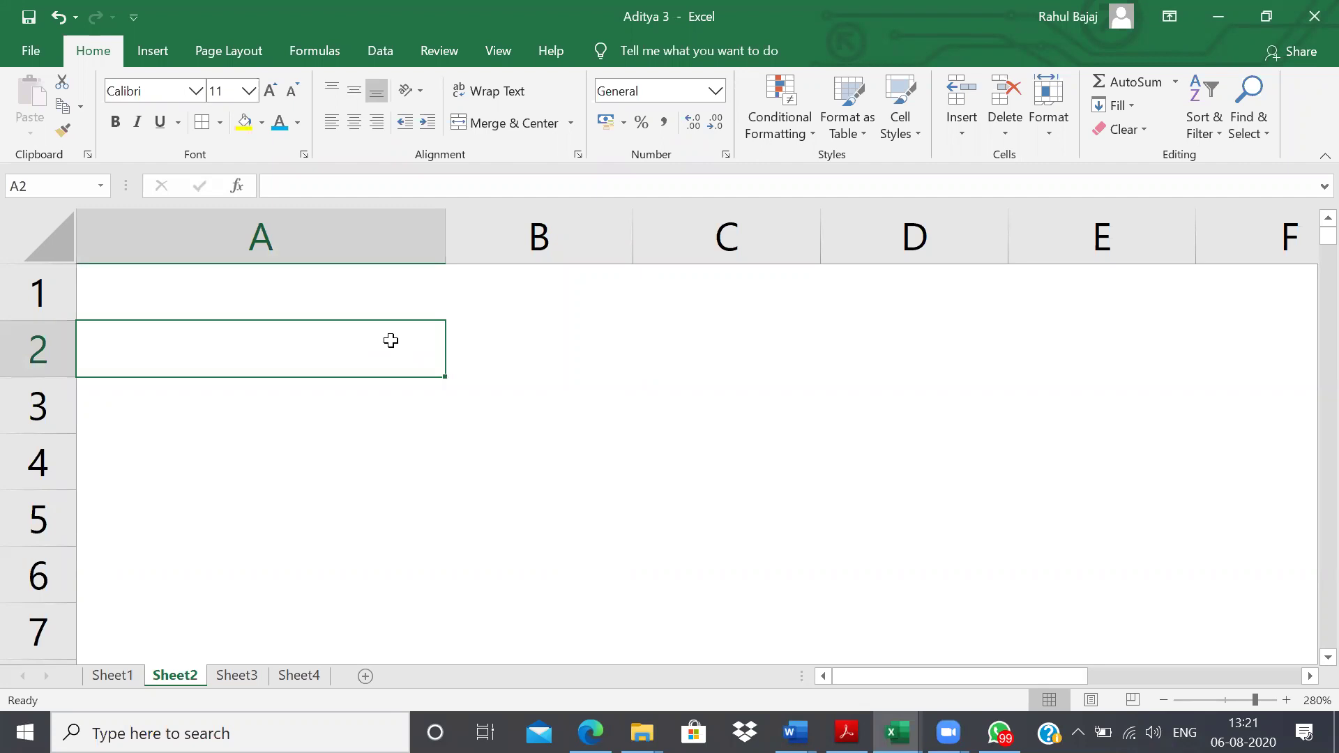
key("Right")
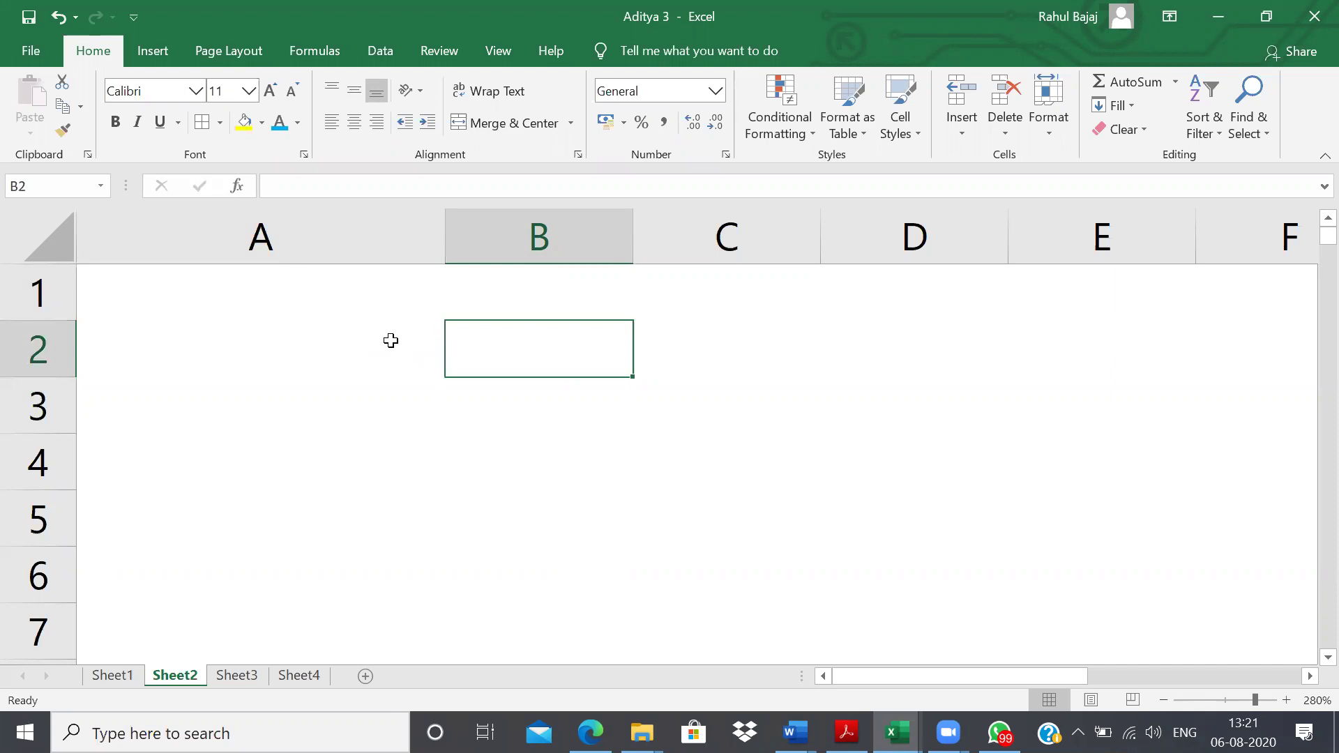
key("Left")
key("Right")
type("Rahul")
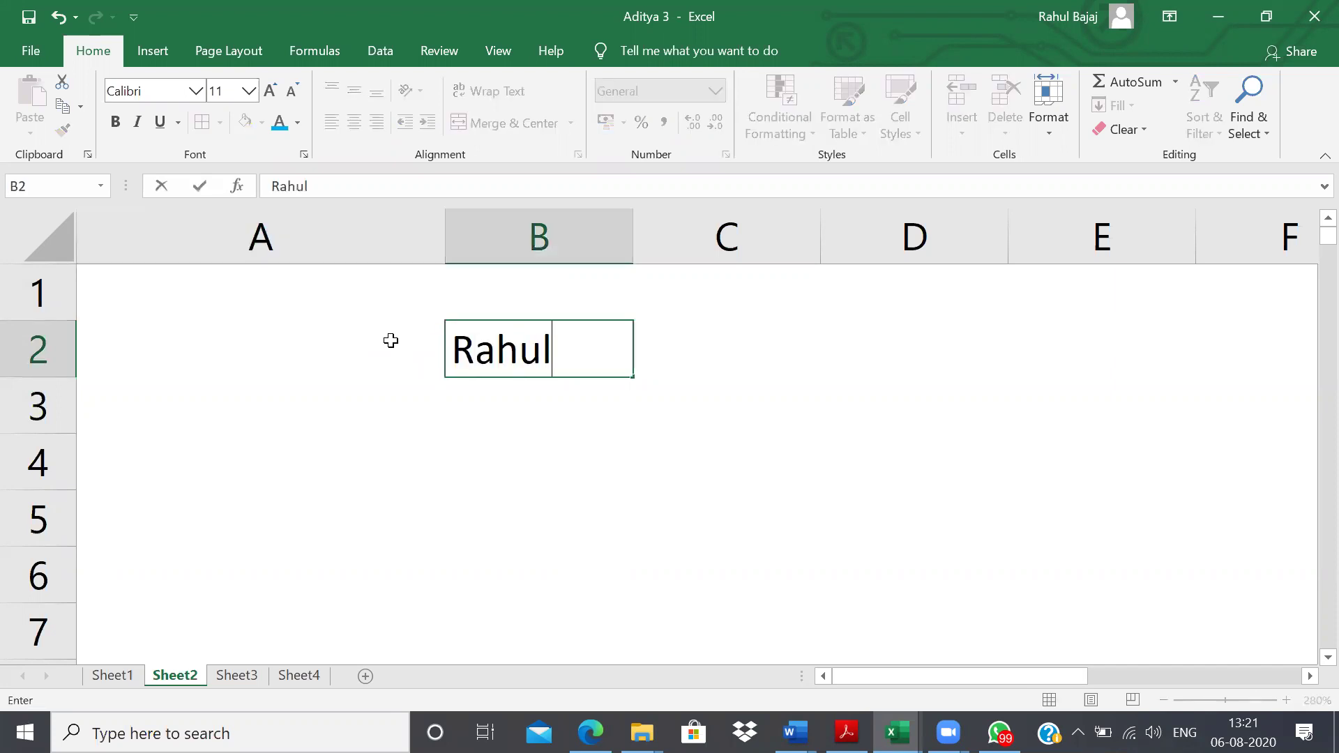
key("Return")
type("Aditya")
key("Return")
- Add Salman, Amir and Akshay in B4 through B6
type("As")
key("BackSpace")
key("BackSpace")
type("Salman")
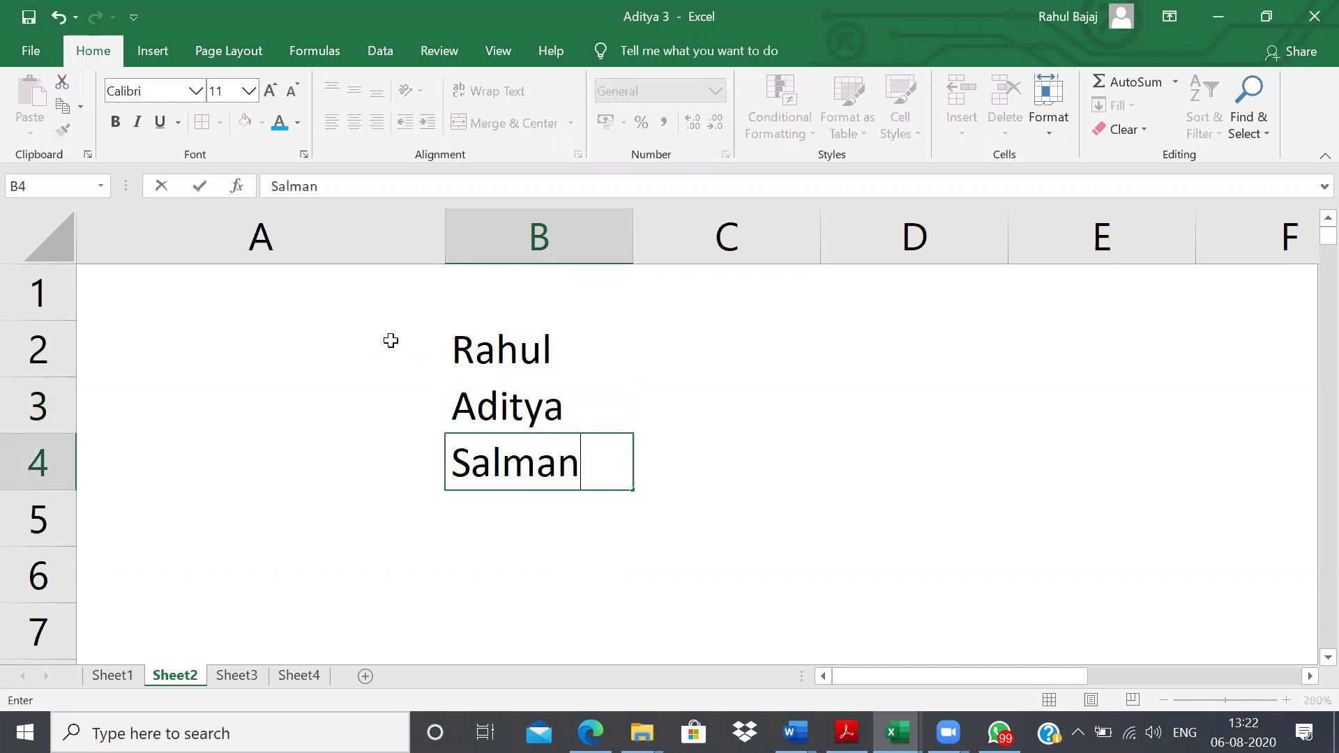
key("Return")
type("Amir")
key("Return")
type("A")
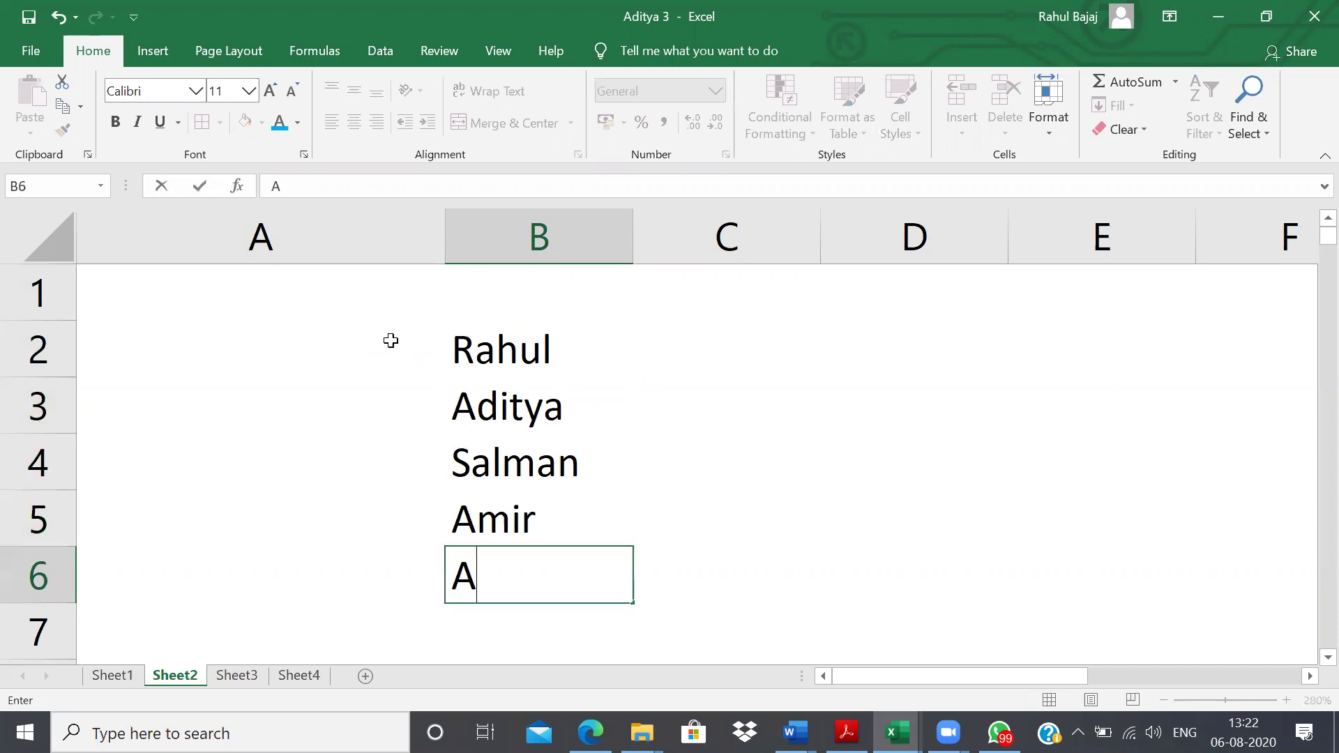
type("kshay")
key("ctrl+Return")
- Enter Raj in B1, keeping it instead of the AutoComplete suggestion
key("Left")
key("Up")
key("Up")
key("Up")
key("Up")
key("Down")
key("Right")
key("Up")
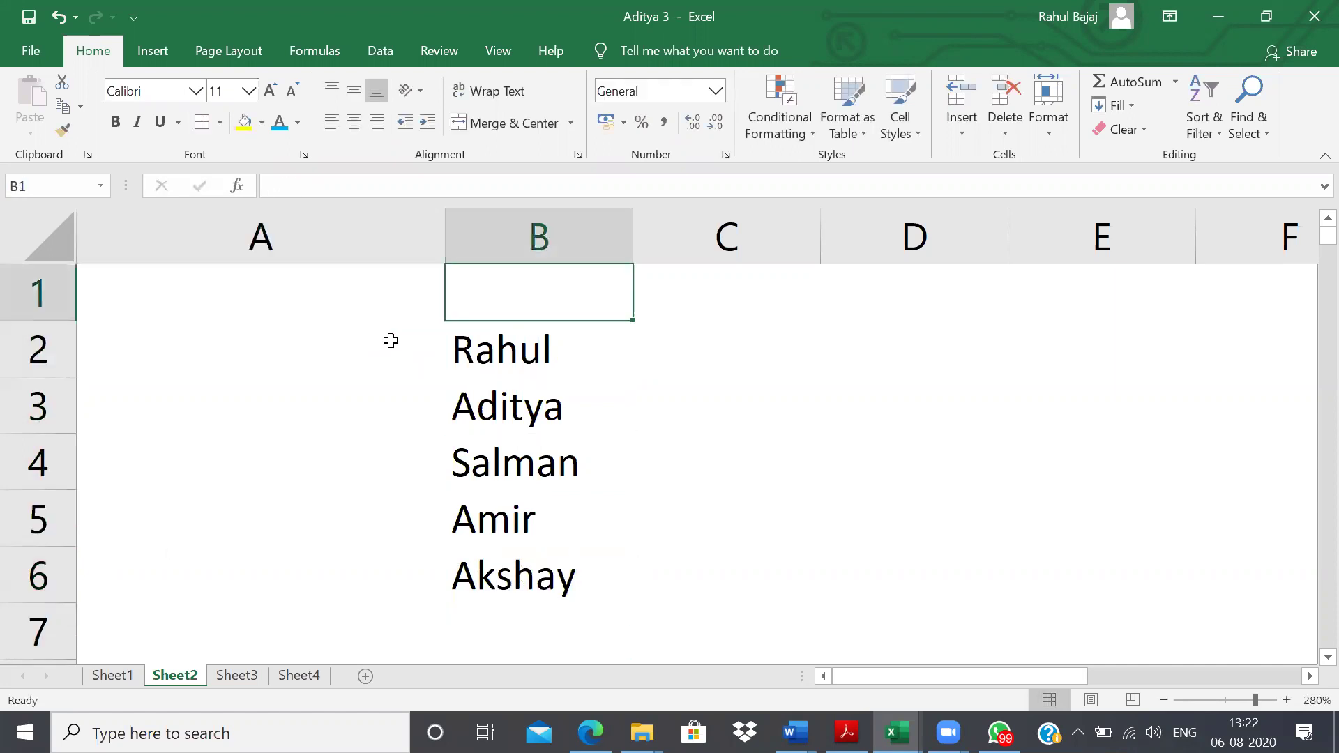
type("Raj")
key("Return")
key("Left")
key("Up")
key("Down")
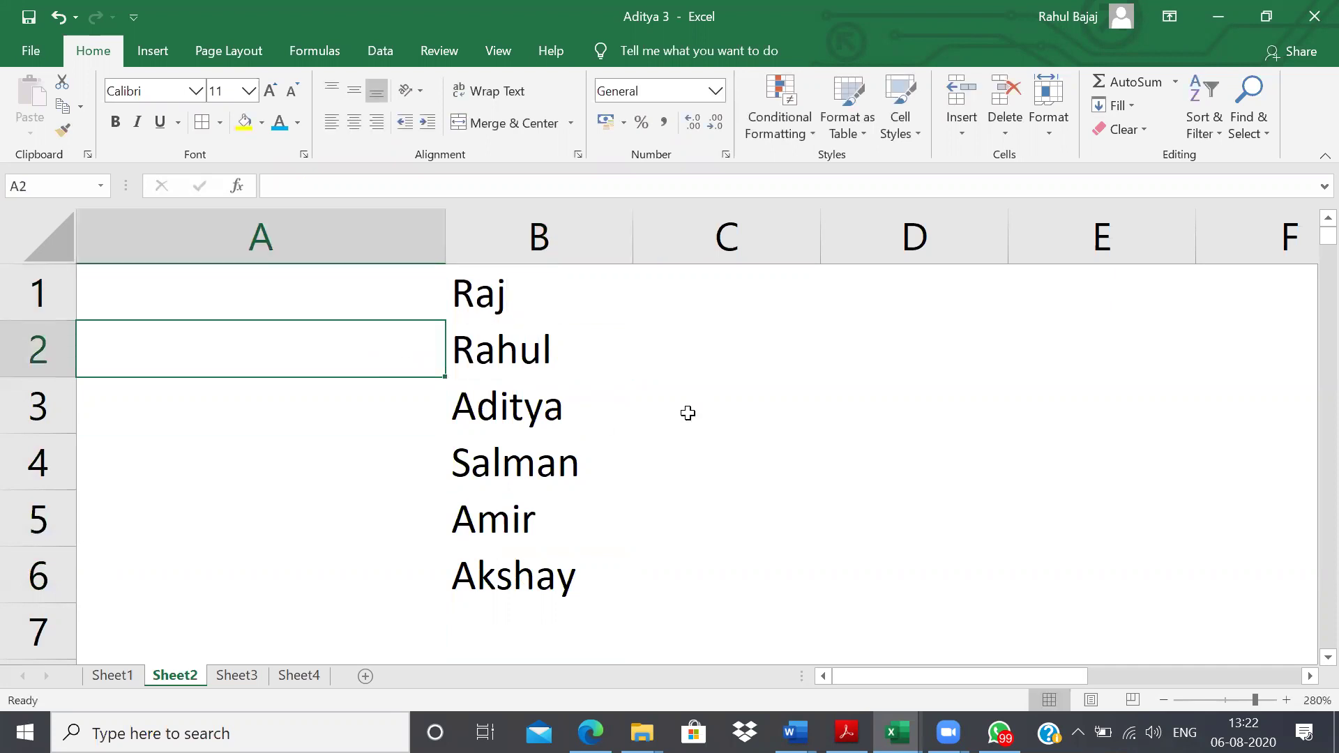
- Copy the last name at the bottom of the list, then cancel the copy and return to B1
key("Right")
key("Up")
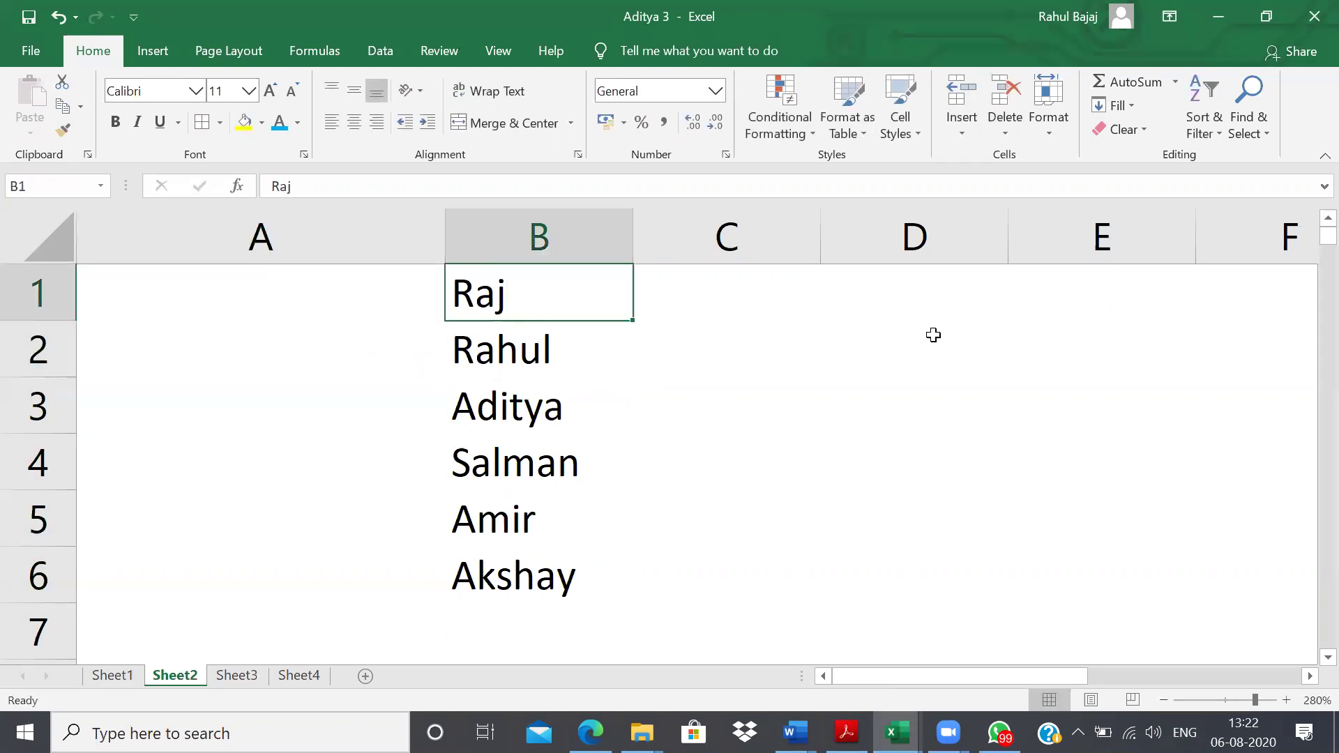
key("ctrl+Down")
key("ctrl+c")
key("shift+Down")
scroll(932, 334, "down", 2)
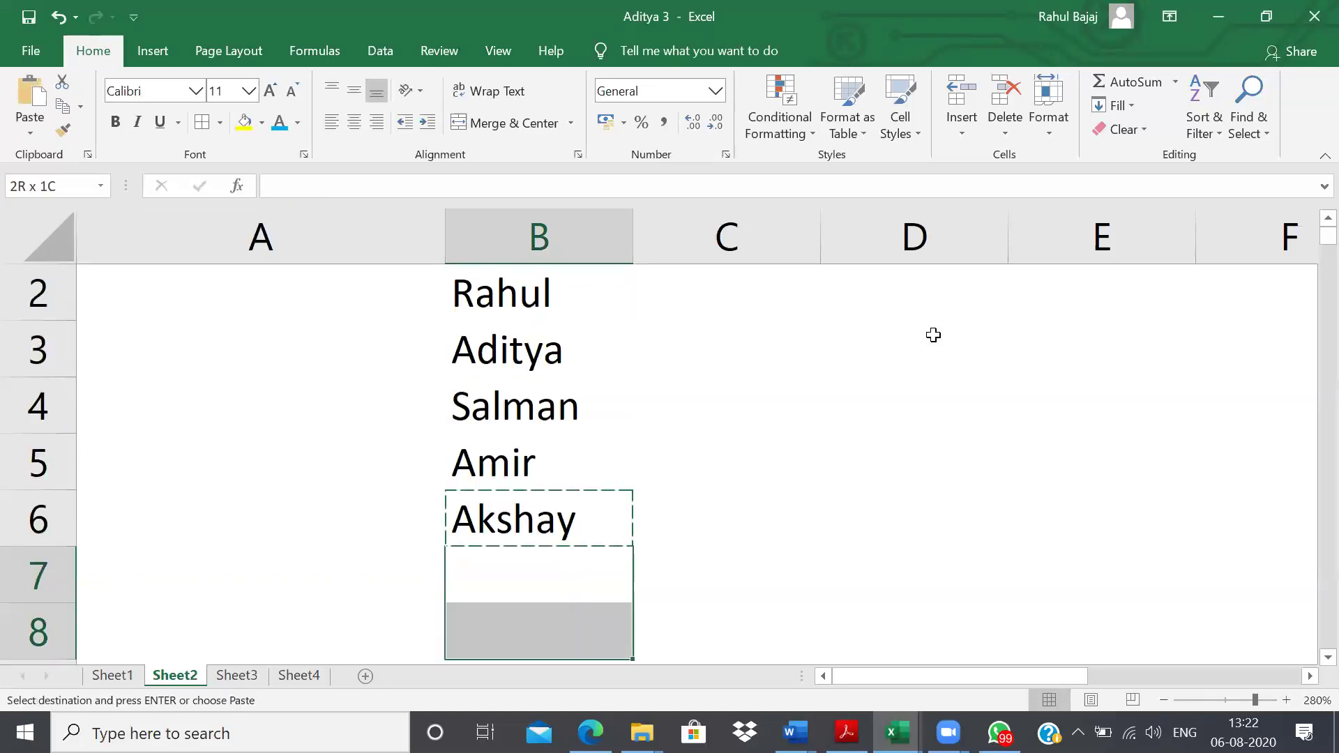
key("shift+Down")
key("shift+Down")
key("Up")
key("Escape")
key("Up")
key("Up")
key("Up")
key("Up")
- Select row 1 and insert two blank rows above the name list
key("shift+space")
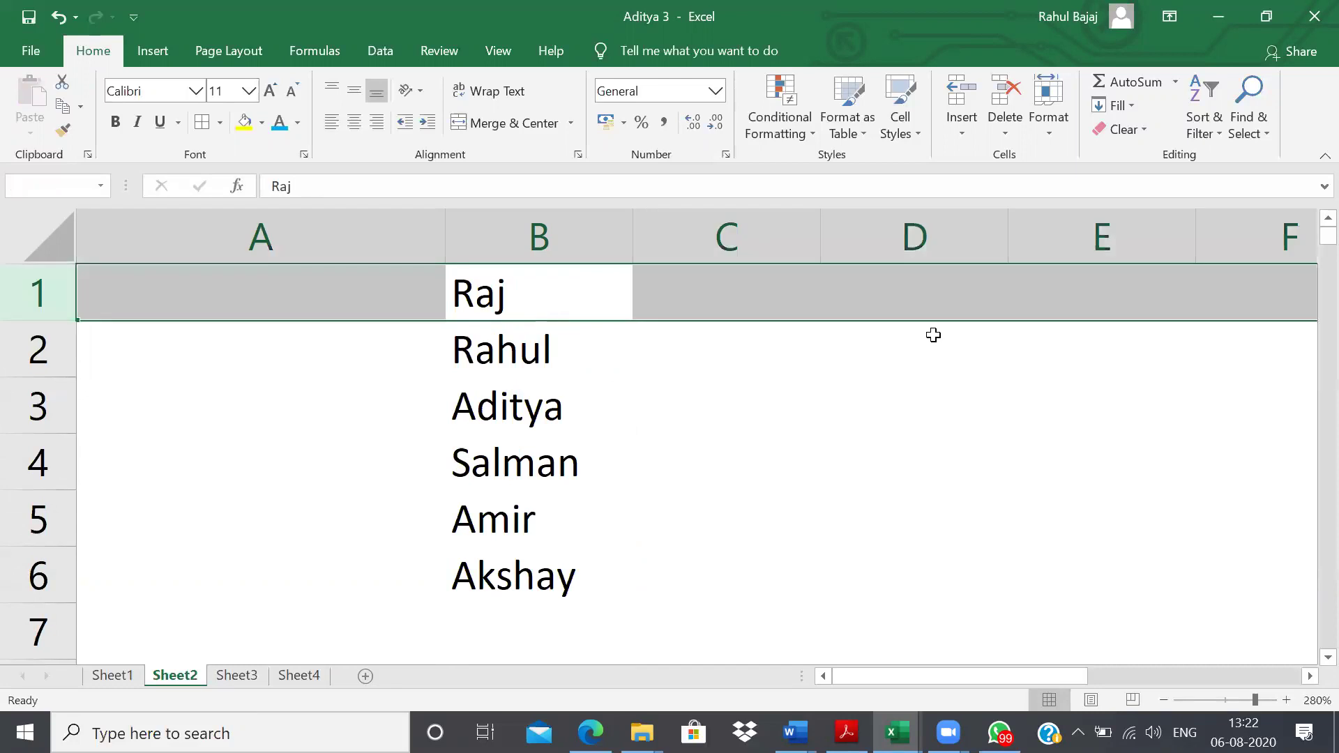
key("ctrl+shift+plus")
key("ctrl+shift+plus")
key("Left")
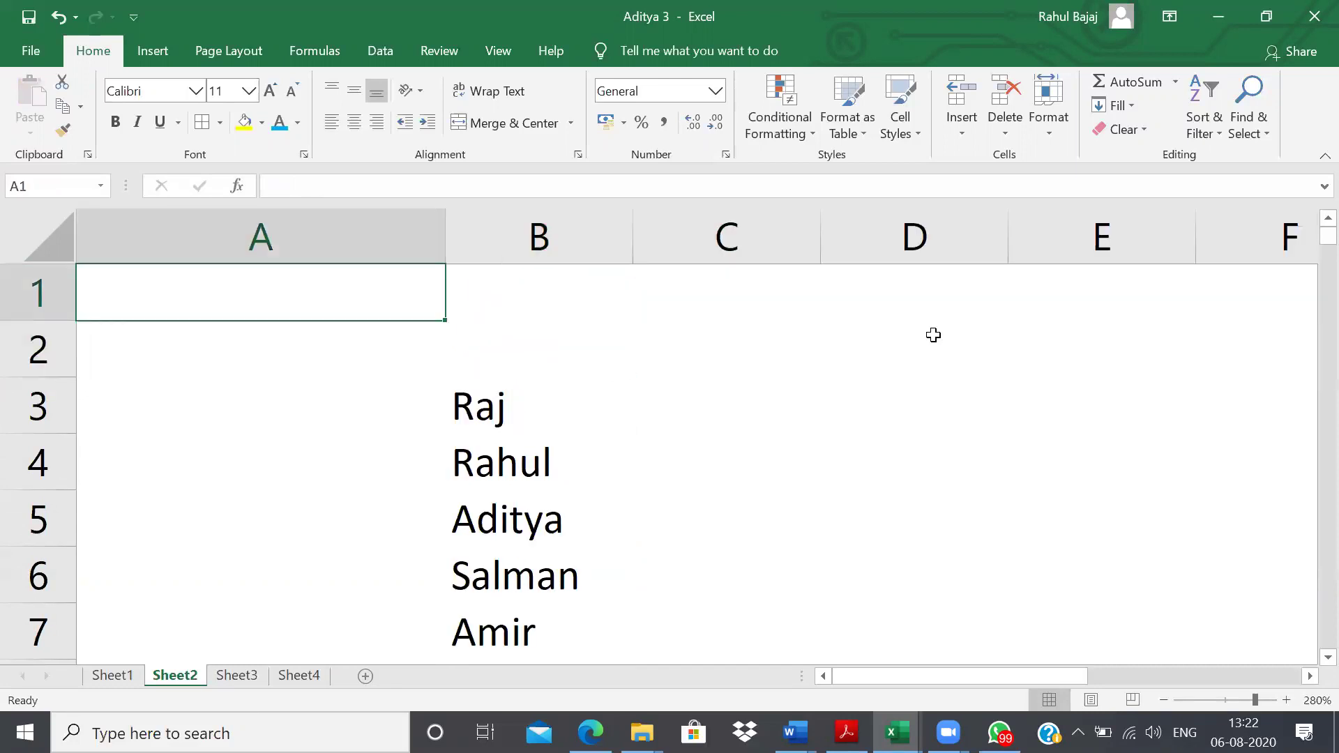
key("Right")
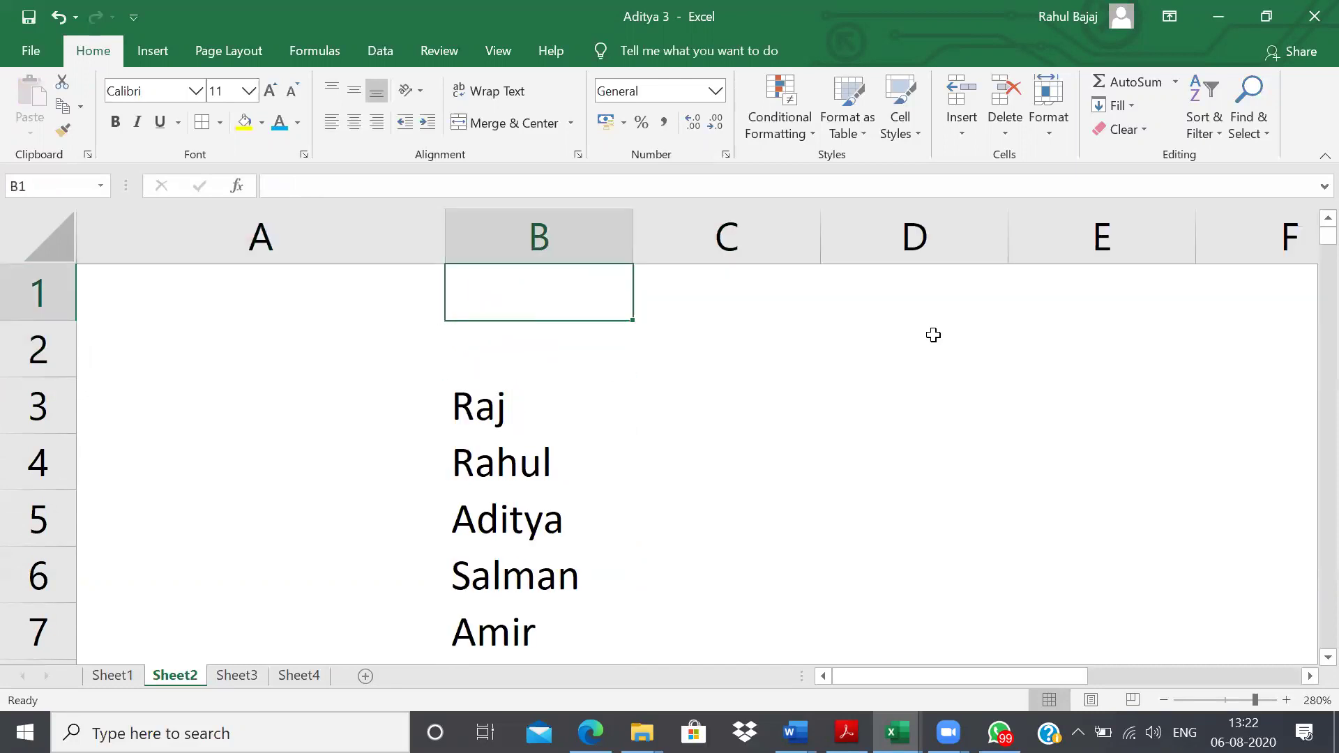
key("ctrl+Down")
key("ctrl+Down")
key("ctrl+Up")
key("ctrl+Up")
key("Left")
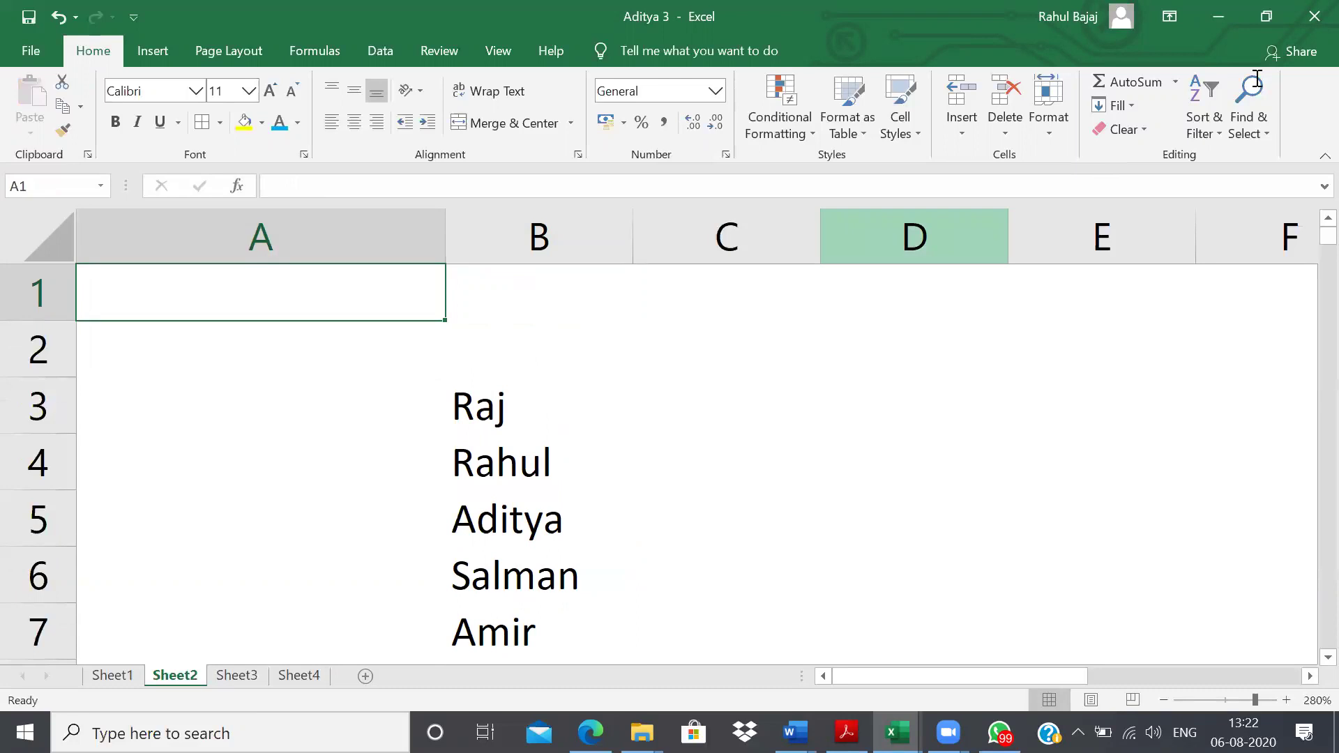
- Find 'Akshay' via Find & Select > Find, then close the dialog
left_click(1250, 99)
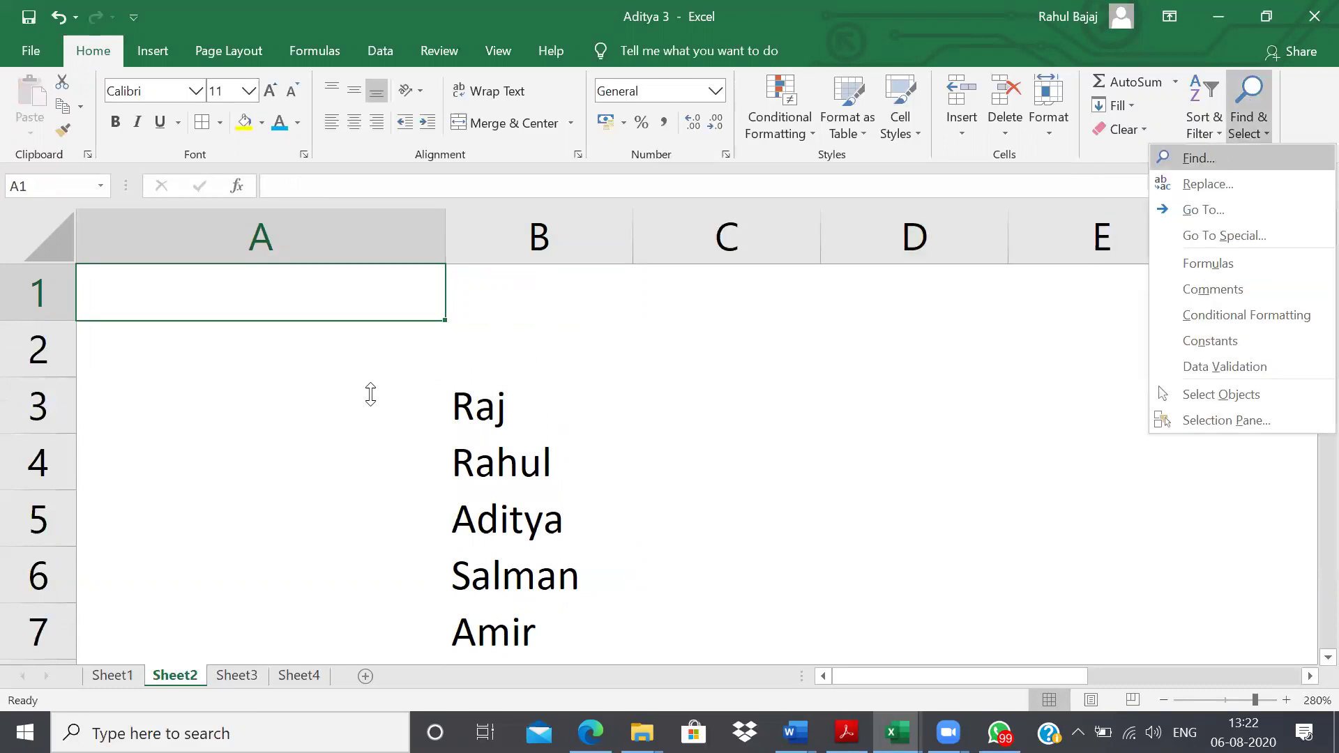
key("Return")
type("Akshay")
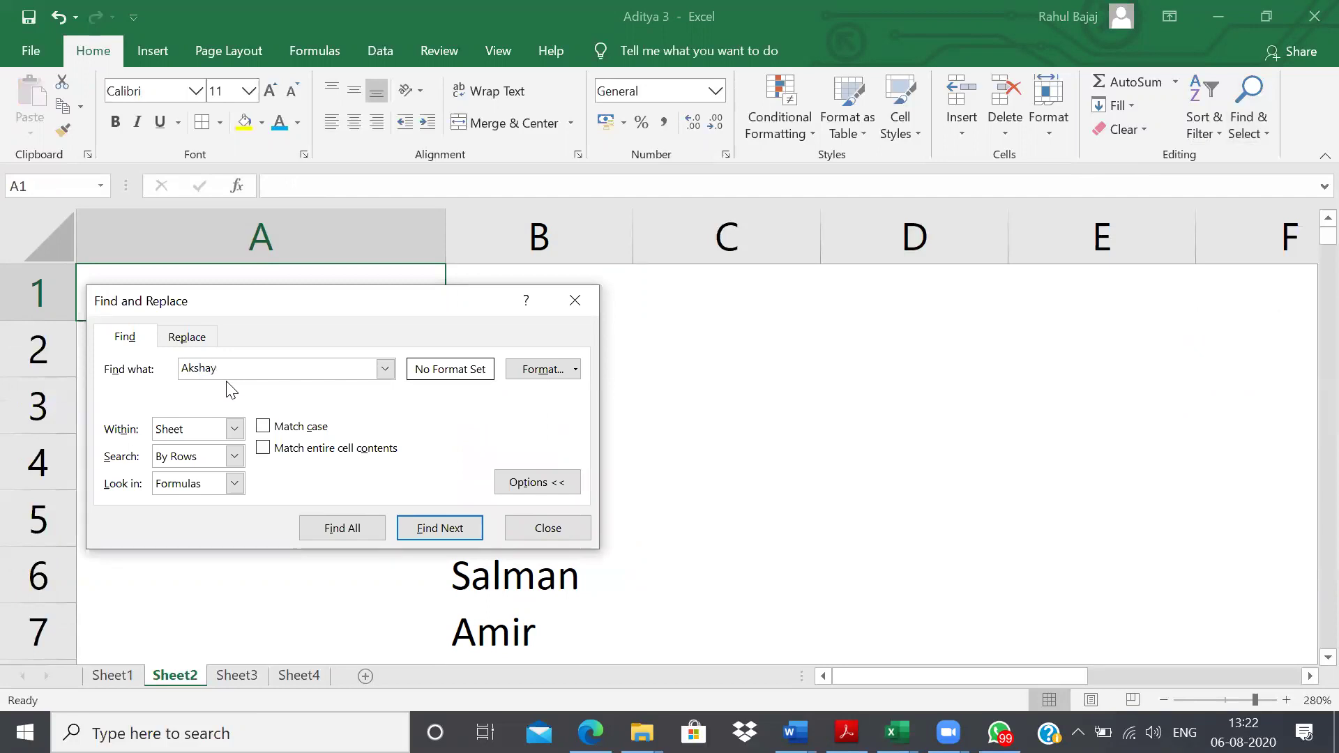
key("Return")
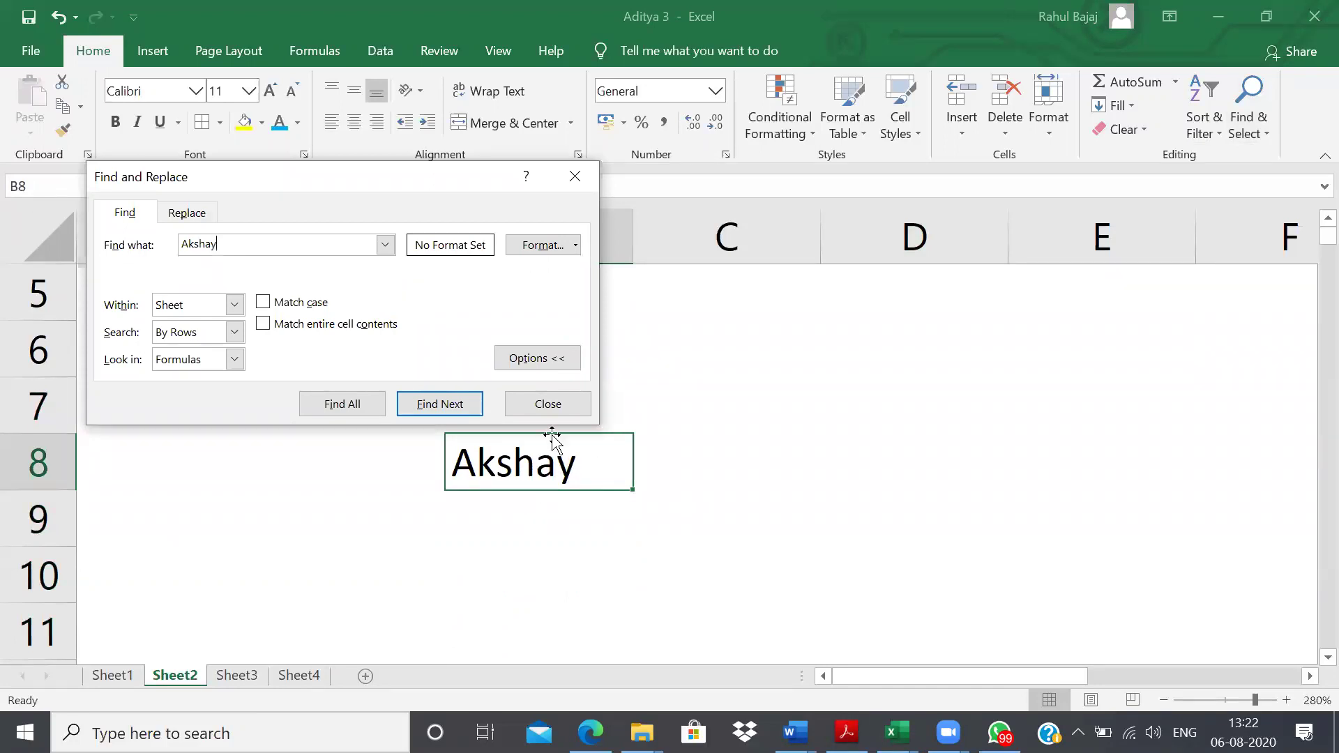
left_click(558, 406)
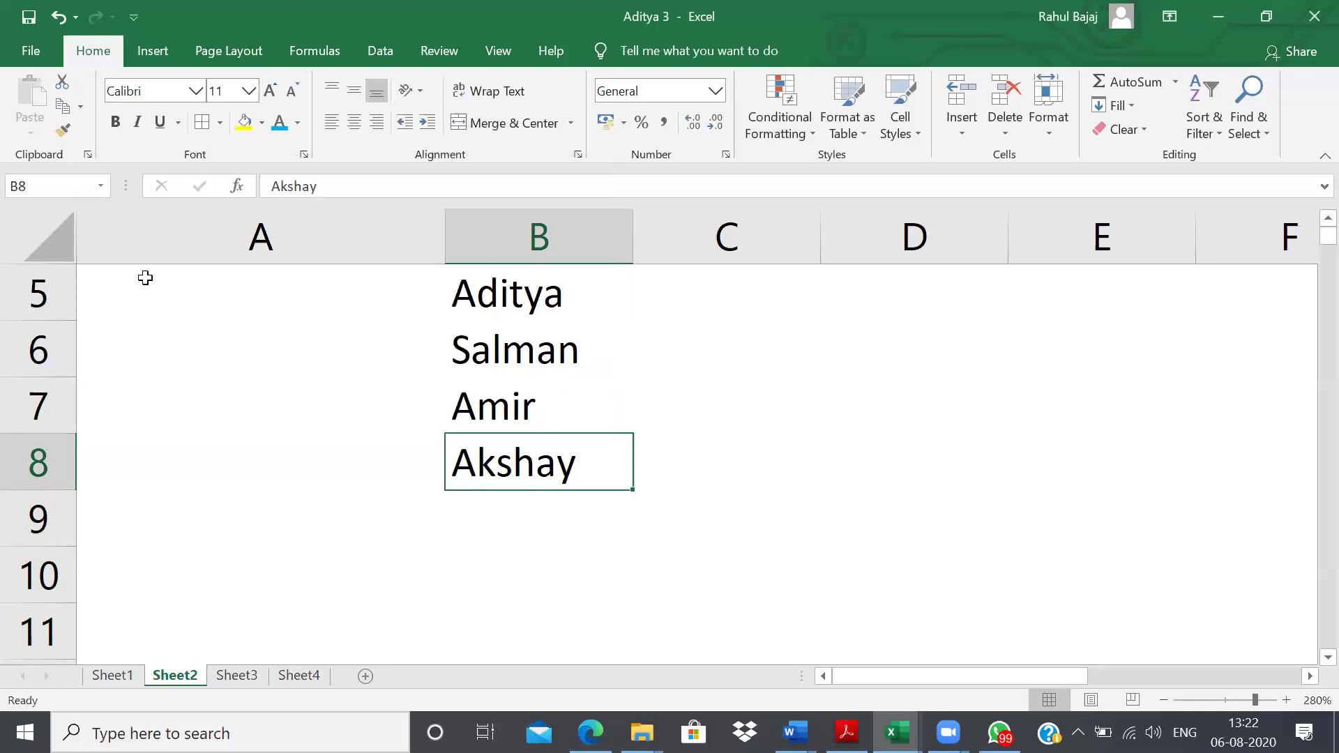
- Return to A1 and search for Akshay again with Ctrl+F
left_click(145, 278)
scroll(145, 278, "up", 2)
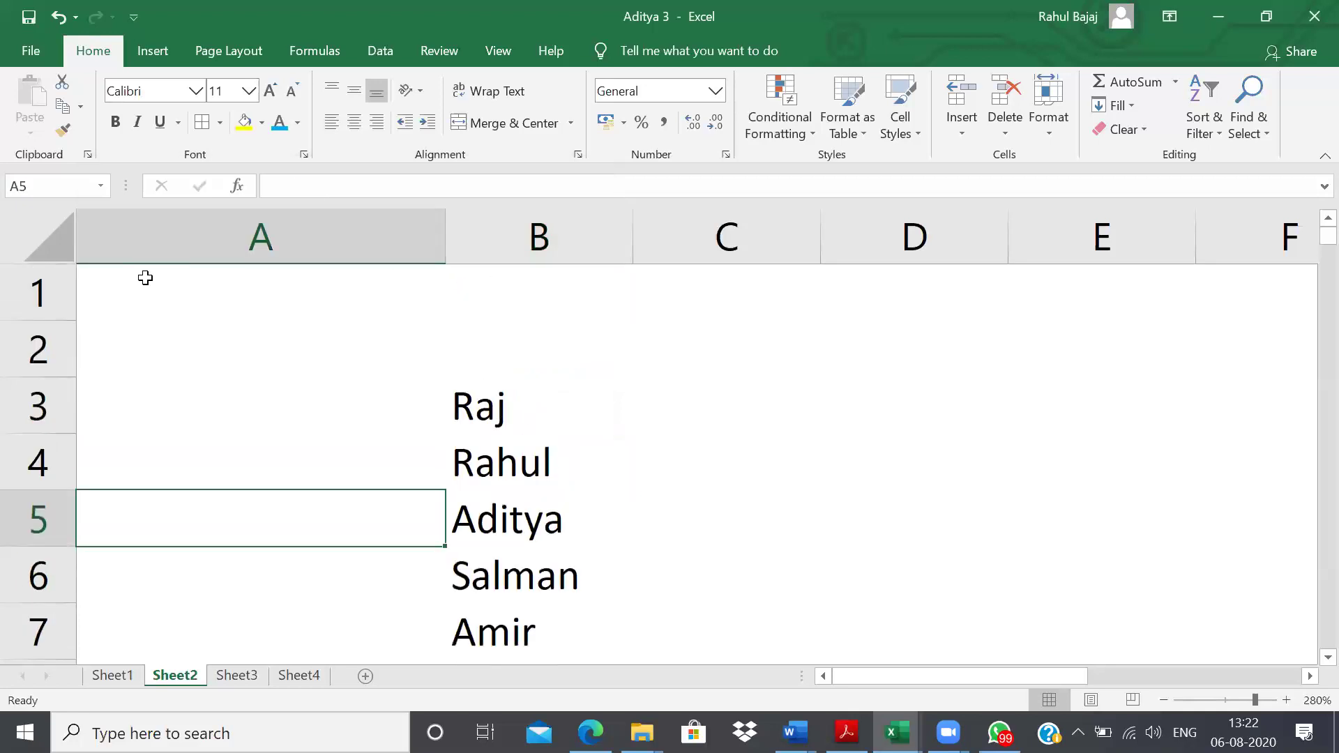
key("Up")
key("Up")
key("Up")
key("Up")
key("Right")
key("Left")
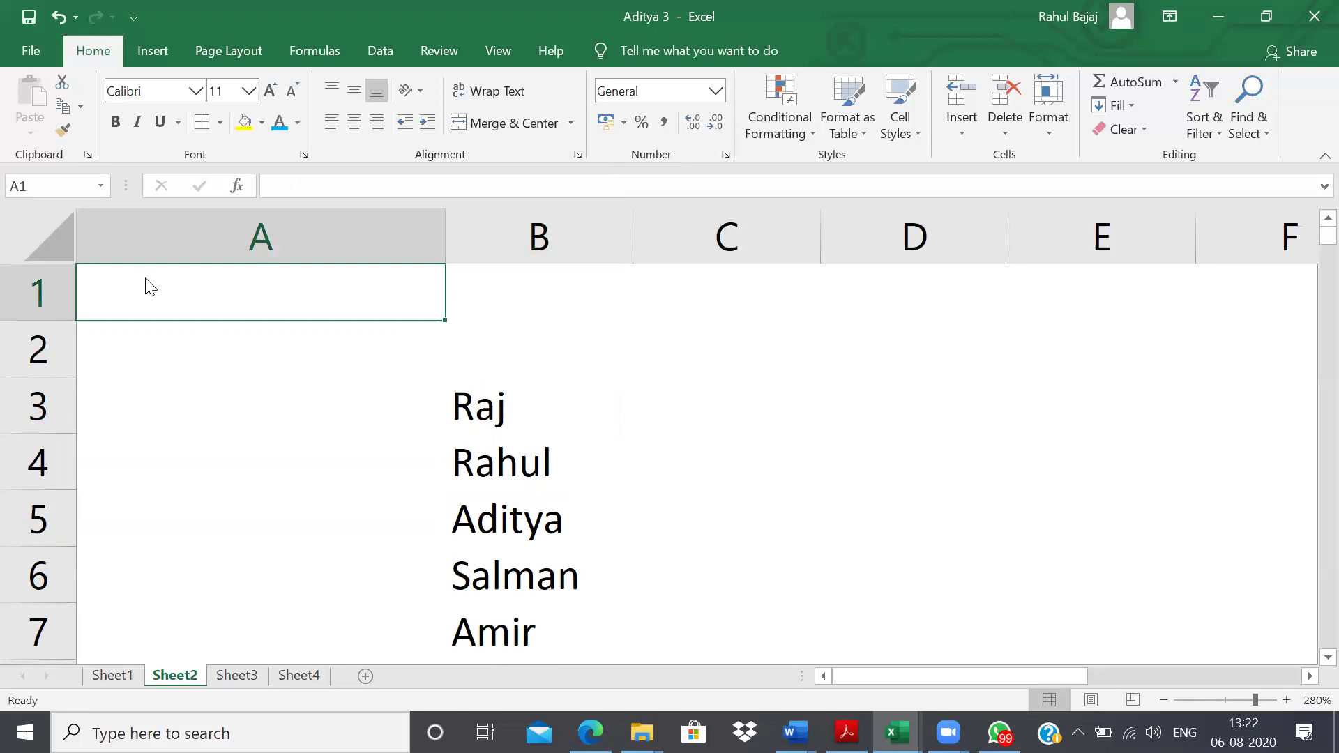
key("ctrl+f")
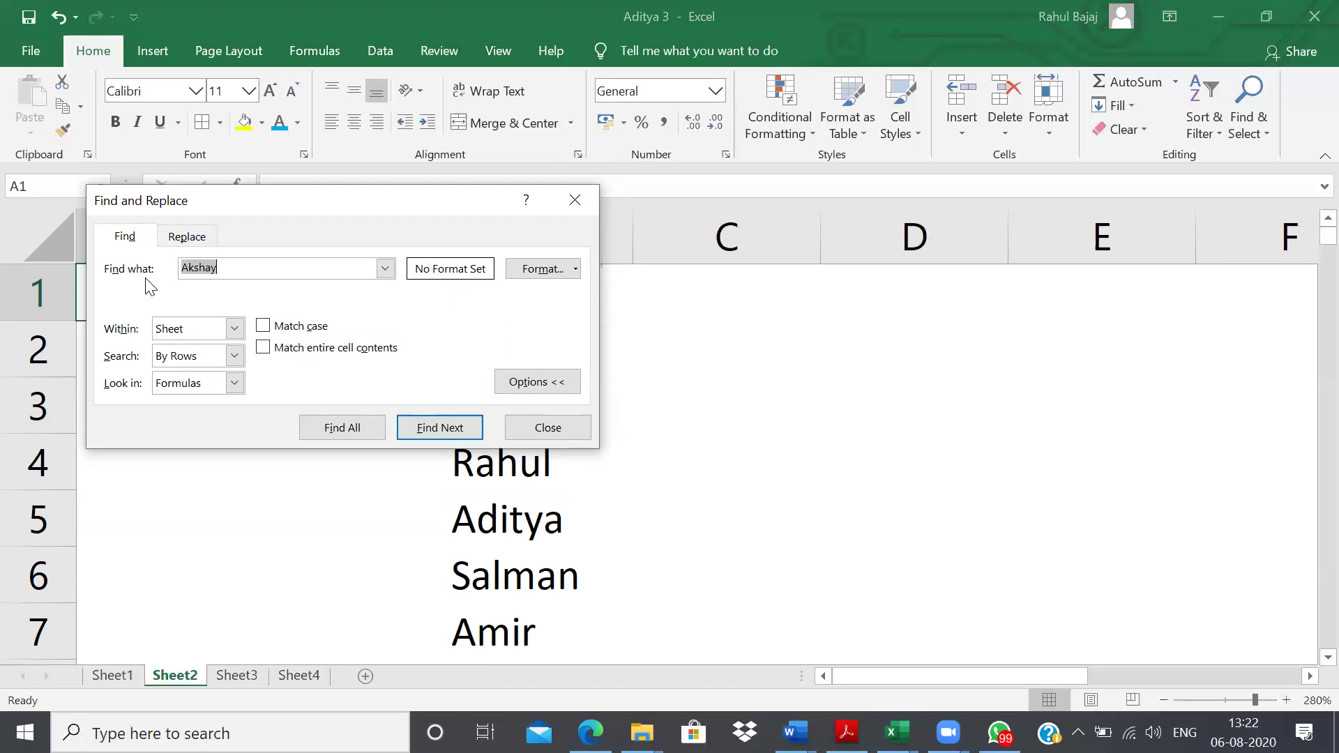
key("Return")
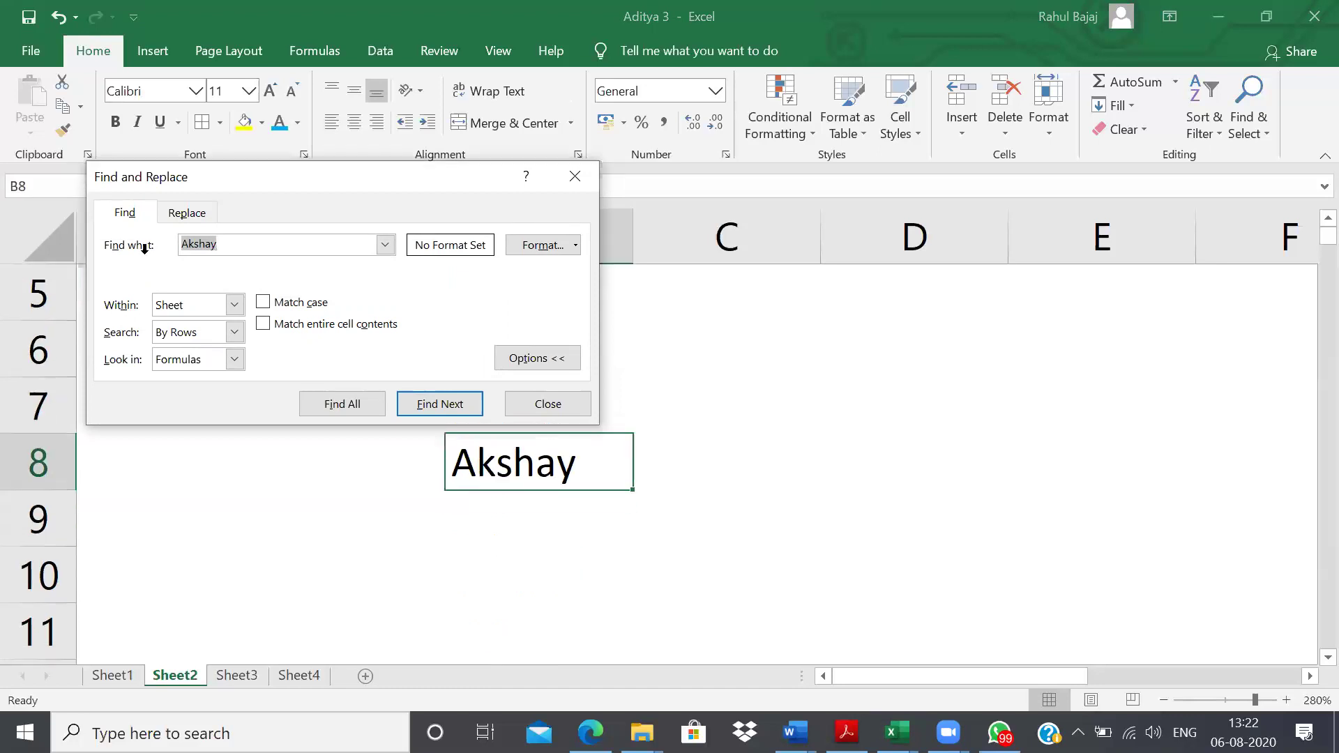
key("Escape")
- Copy the fourth name's cell, cancel the copy, and reopen Find from A1
key("Up")
key("Up")
key("Up")
key("Up")
key("Up")
key("Up")
key("Up")
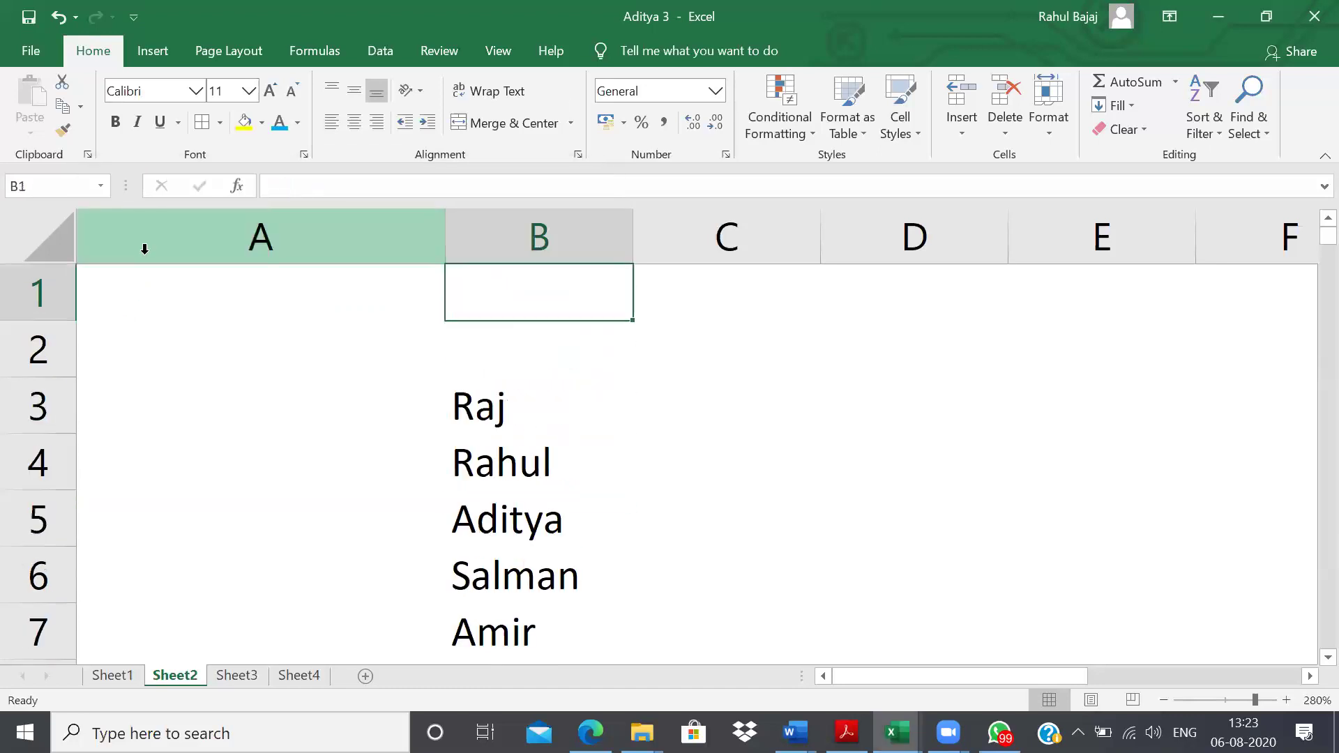
key("Down")
key("Down")
key("Down")
key("Down")
key("ctrl+c")
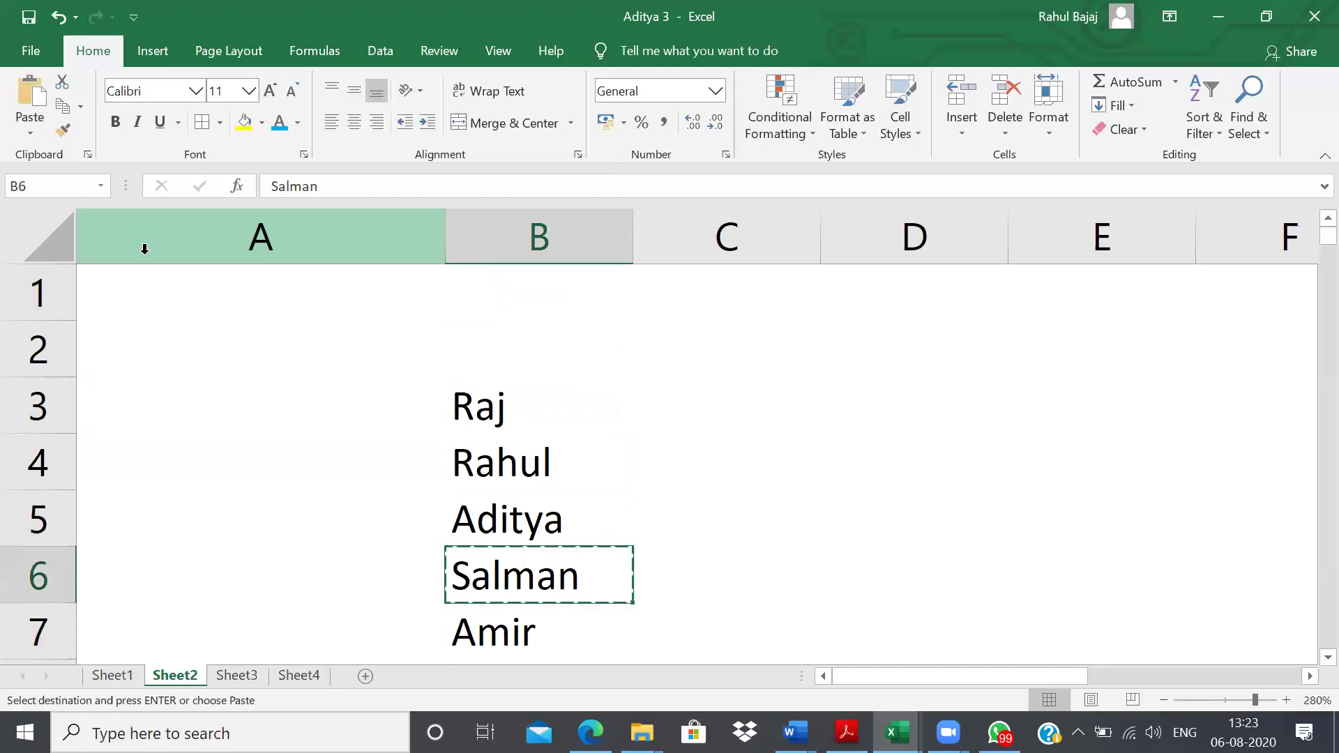
key("Escape")
key("Up")
key("Up")
key("Up")
key("Left")
key("Up")
key("Up")
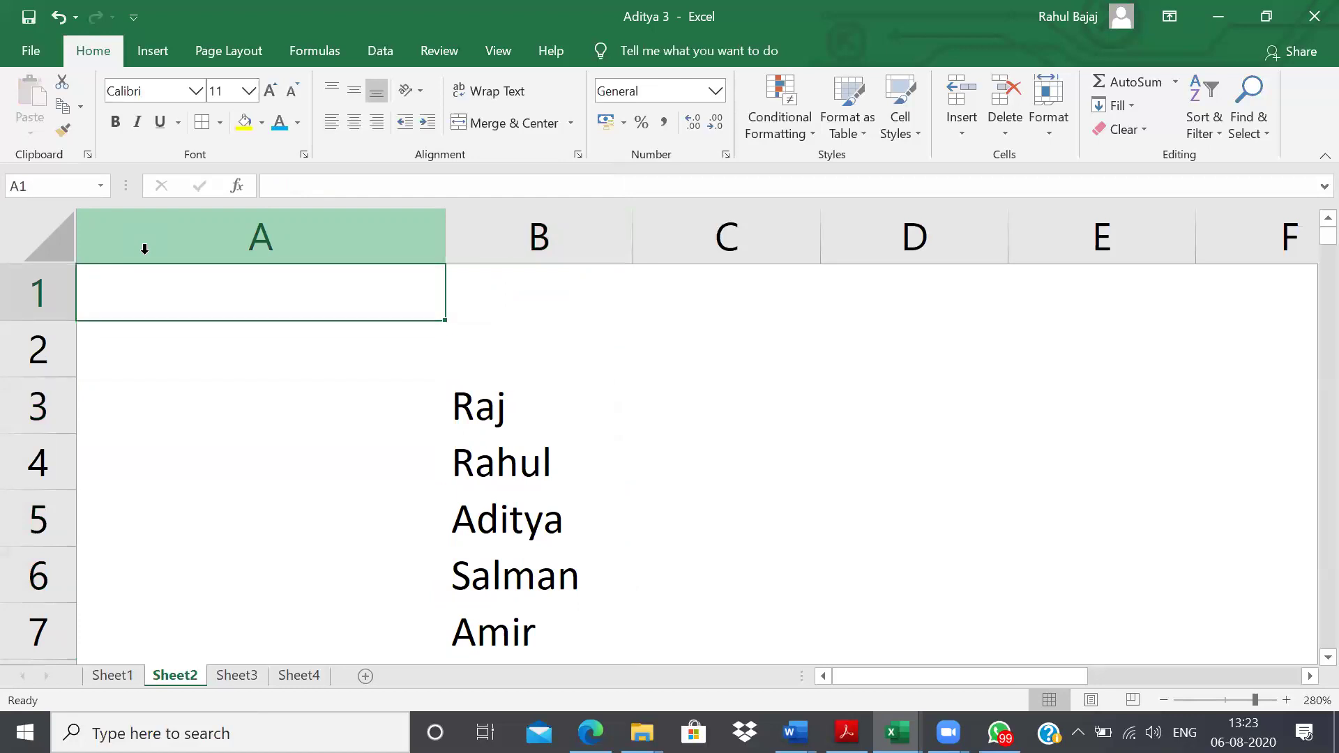
key("ctrl+f")
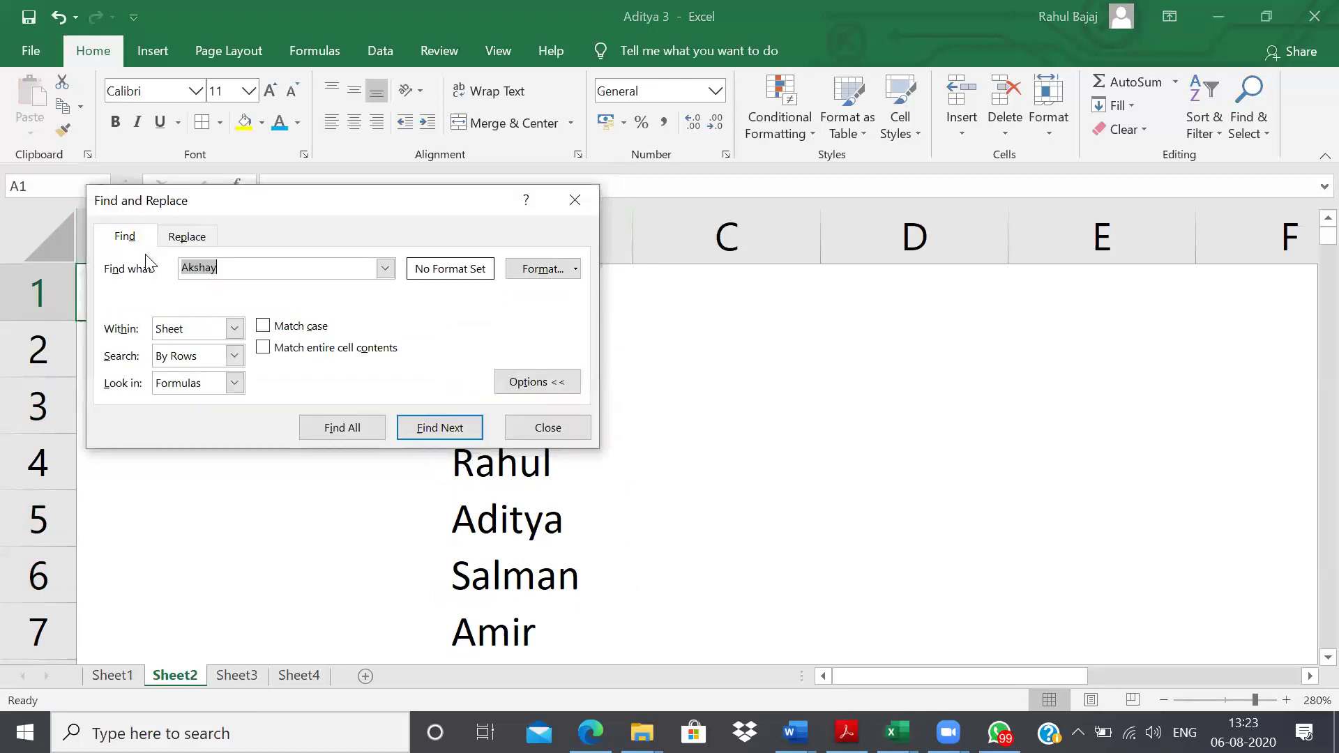
- Replace all occurrences of Salman with Katrina and dismiss the confirmation
type("Sala")
type("man")
left_click(199, 236)
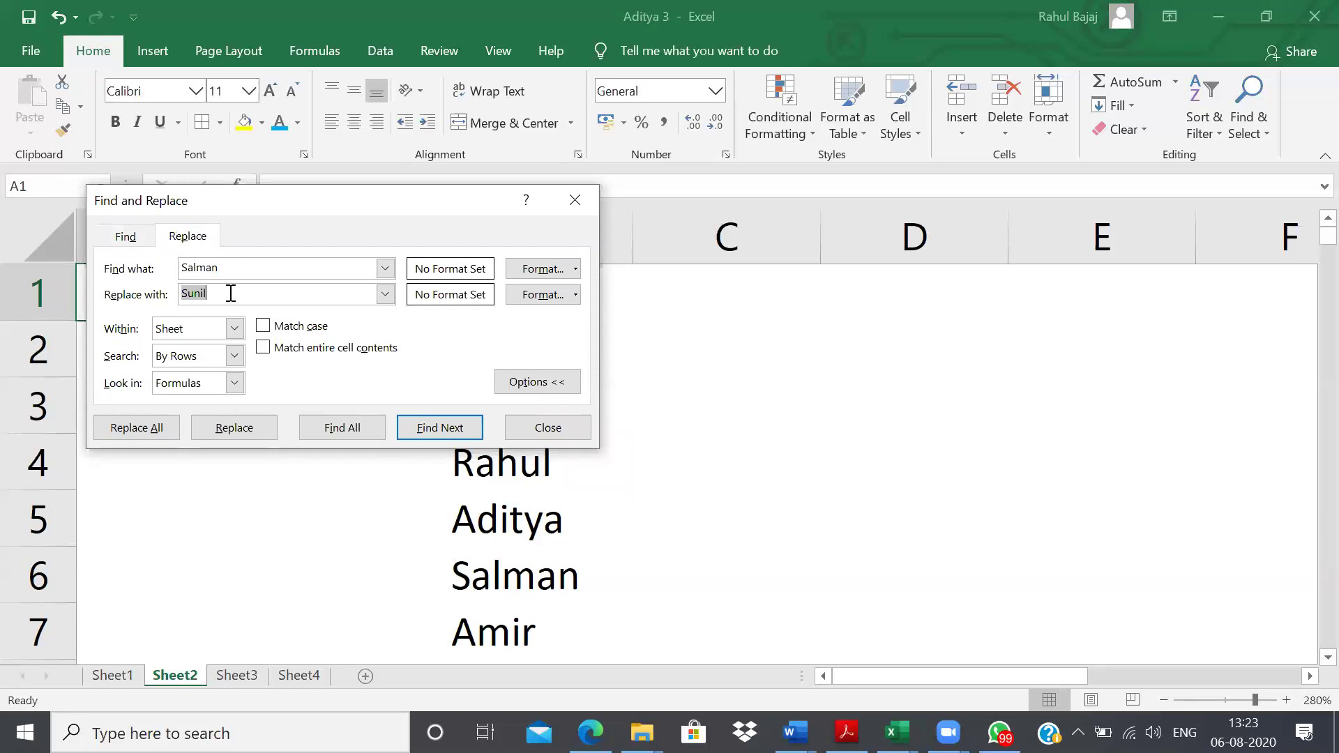
type("Katrina")
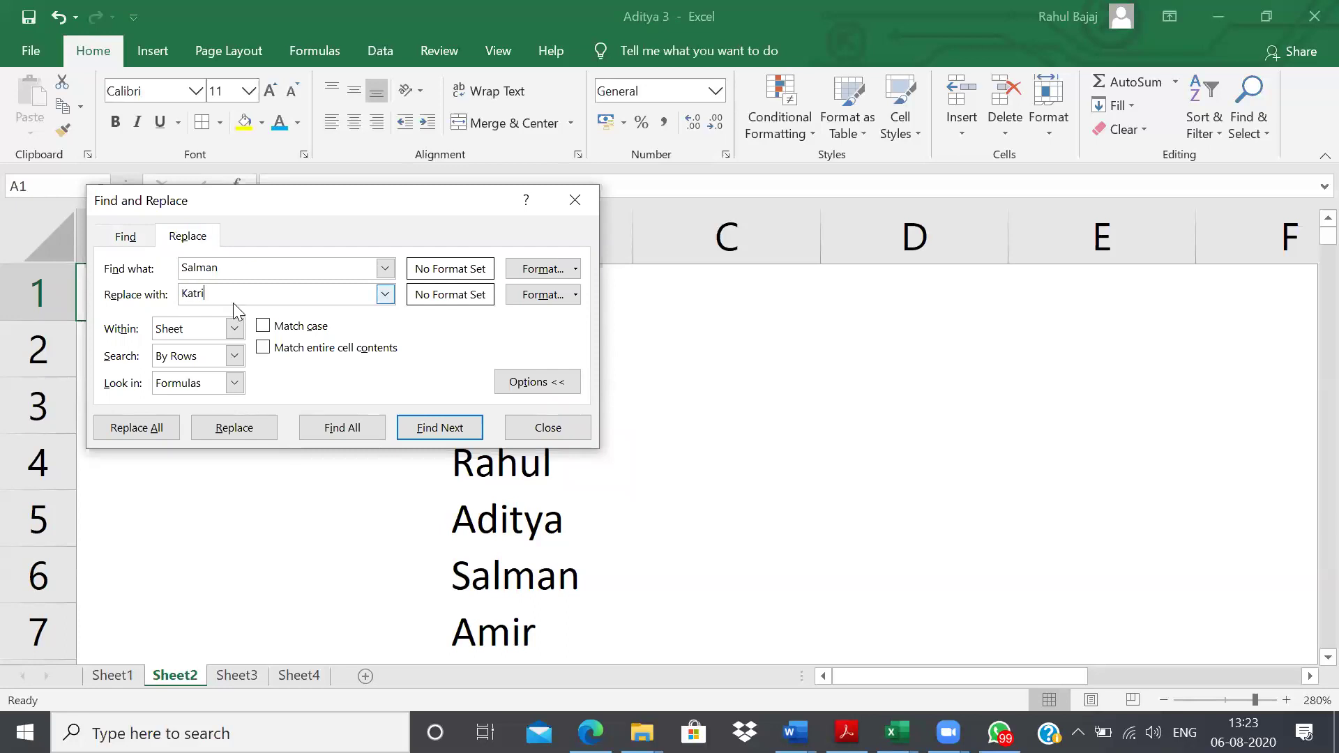
left_click(151, 428)
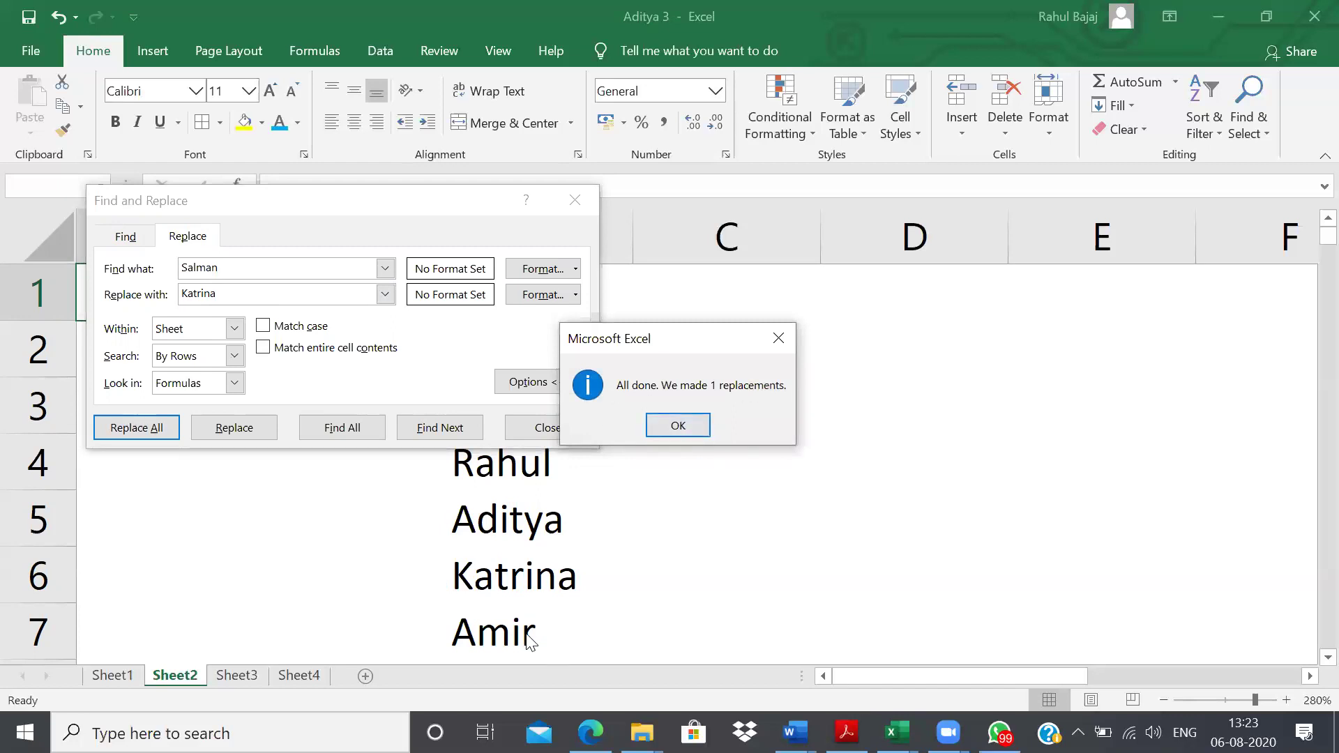
left_click(677, 426)
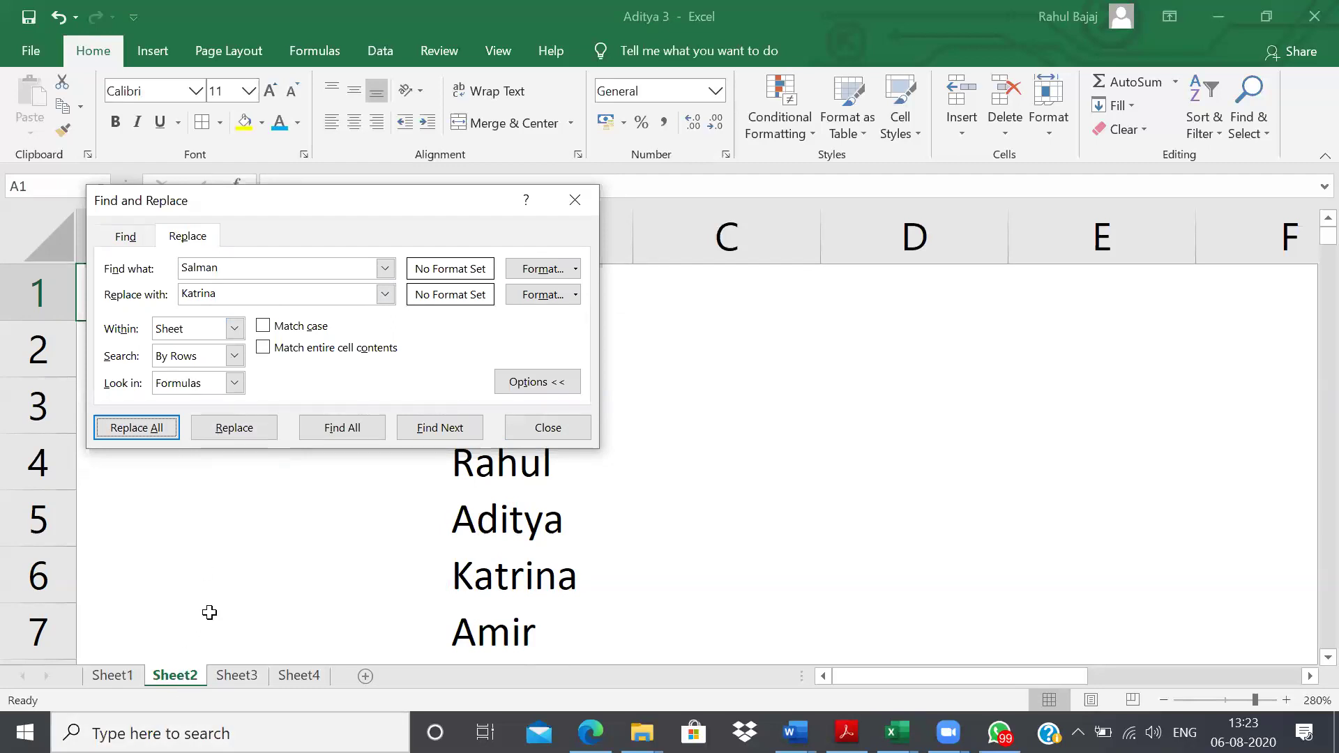
- Set the search scope to Workbook and return to the Find tab
left_click(235, 327)
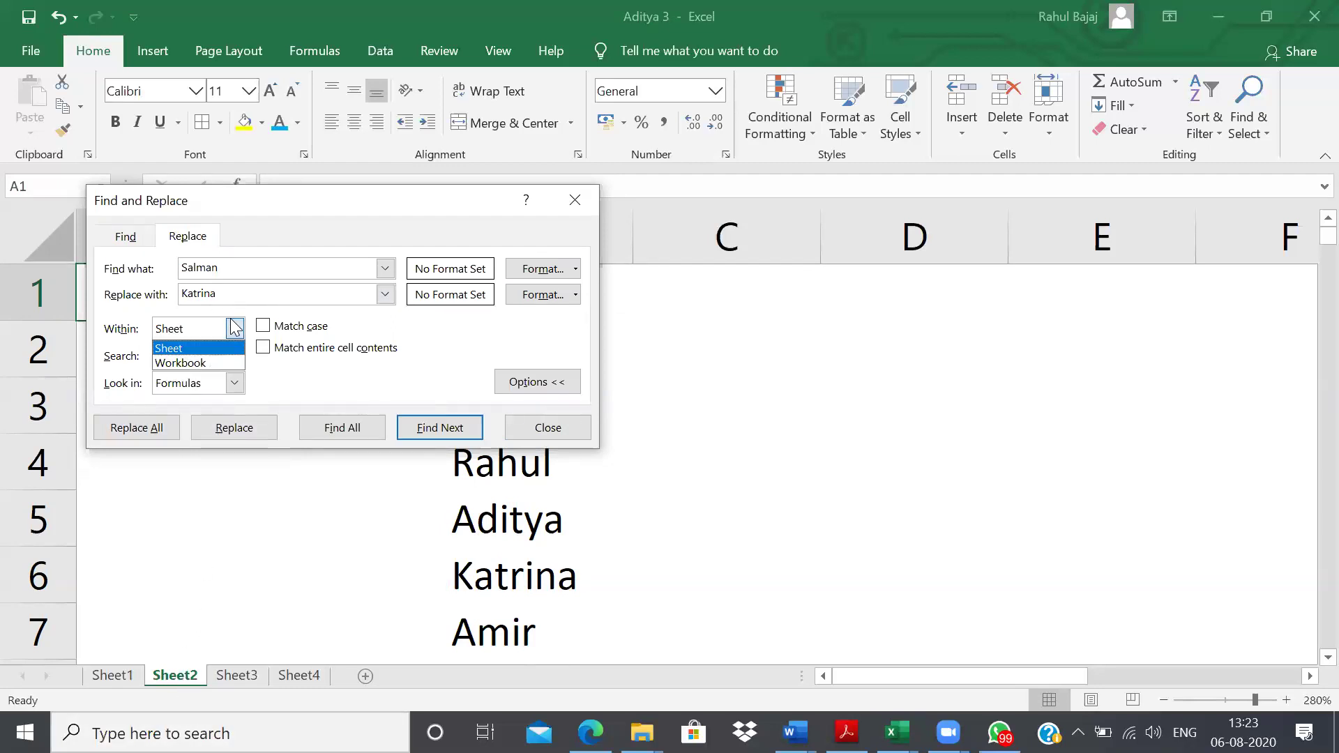
left_click(219, 363)
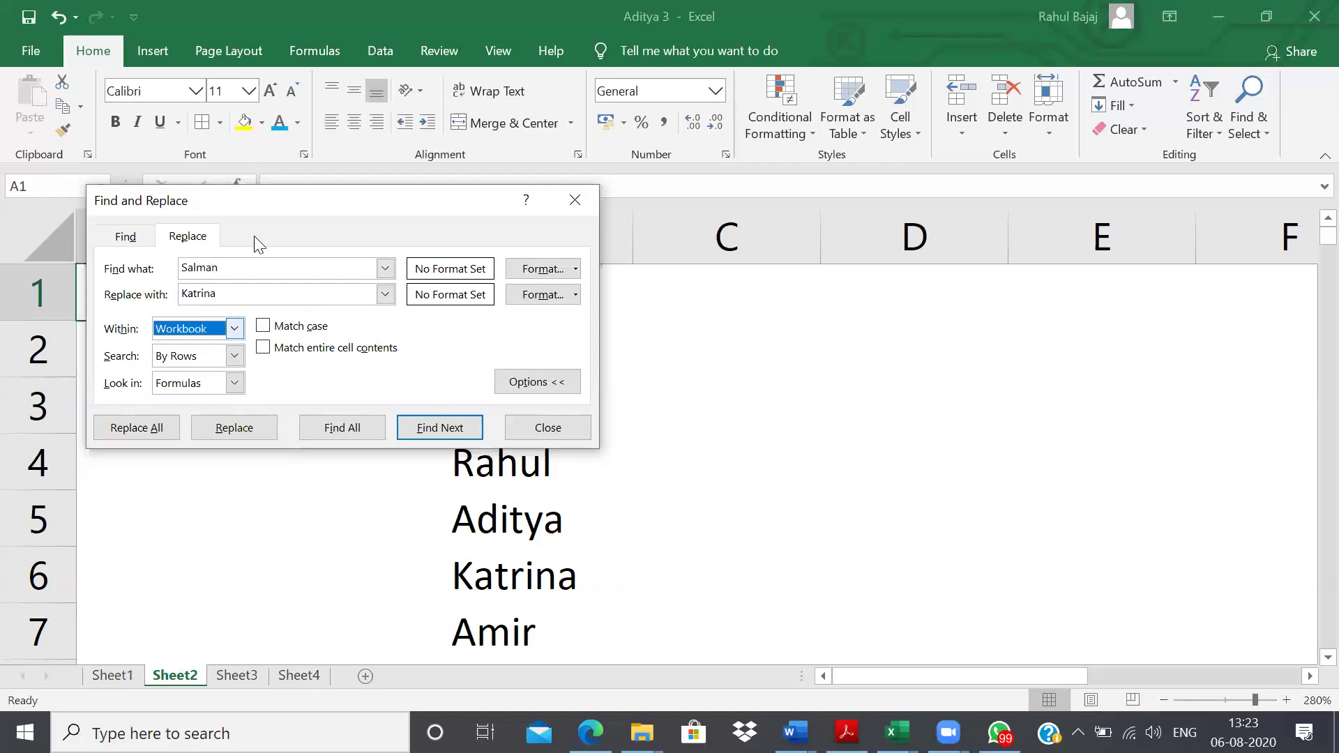
left_click(126, 237)
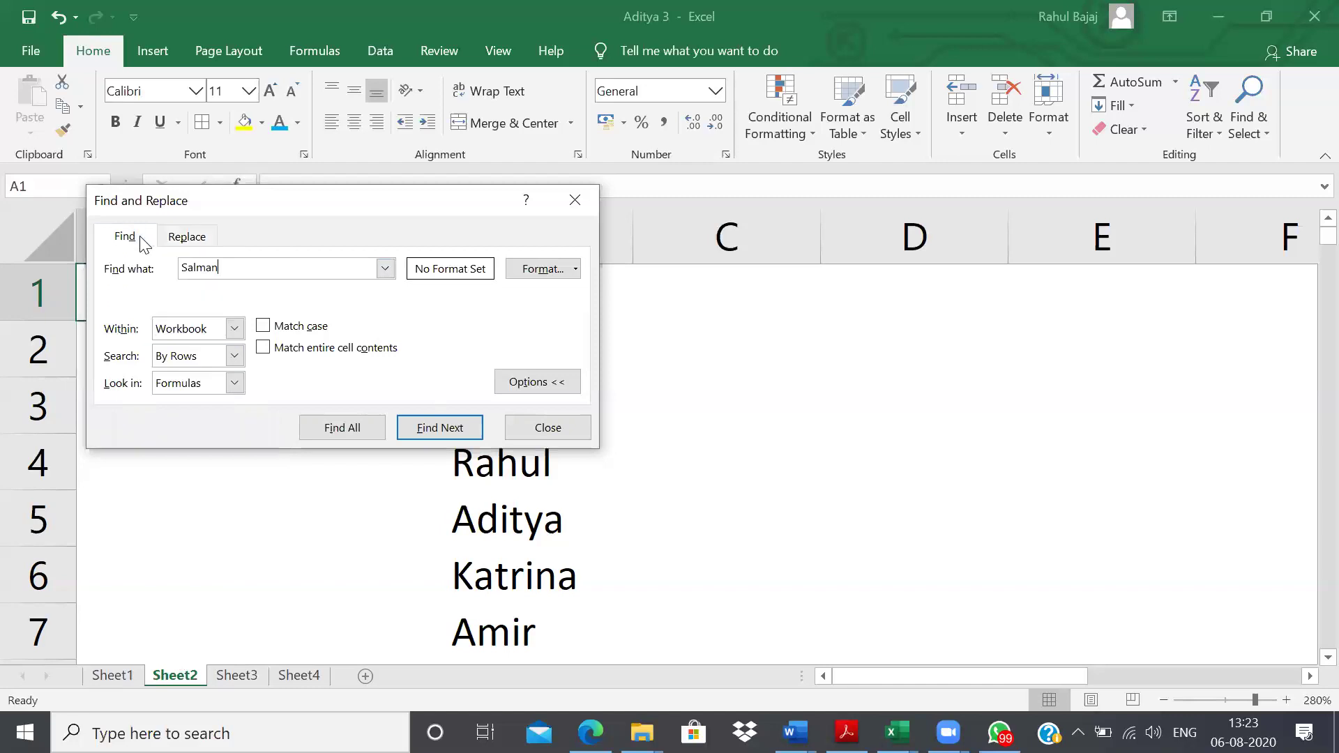
- Close Find and Replace and select the full names in A3:A7
left_click(580, 432)
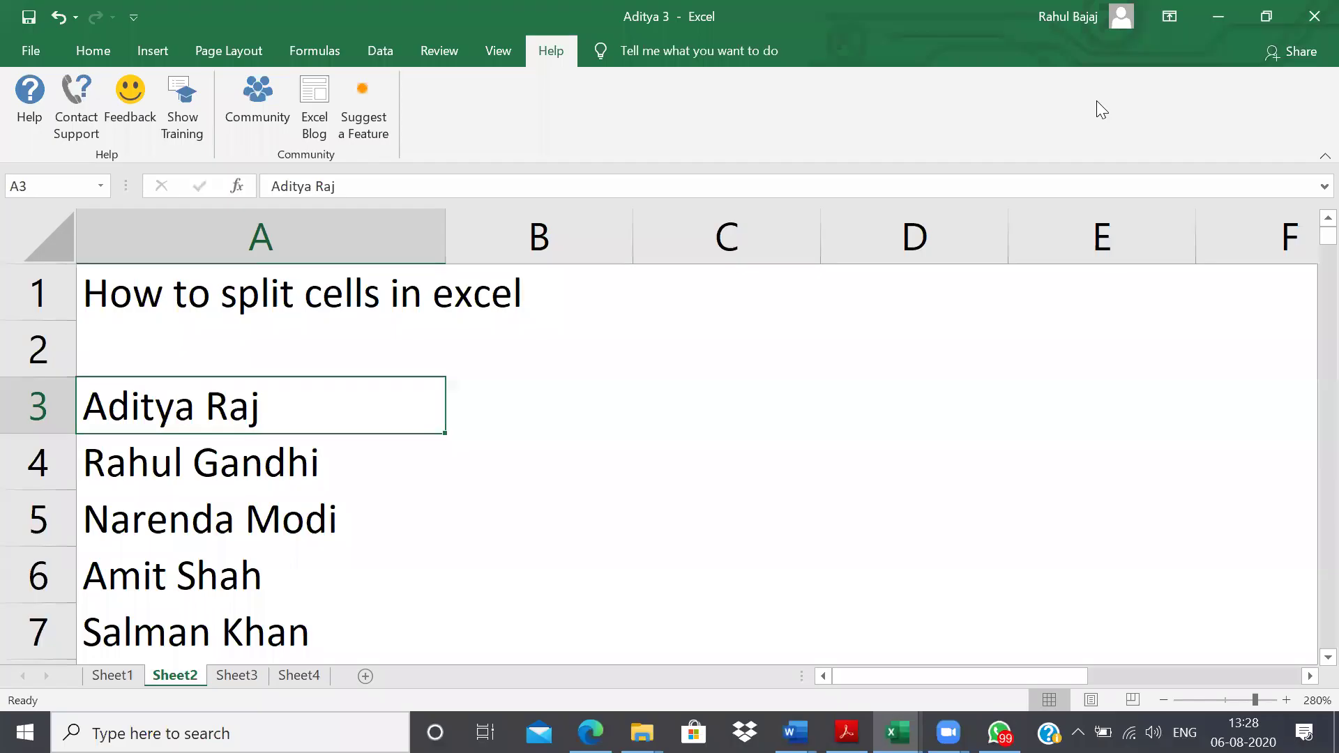
left_click(630, 333)
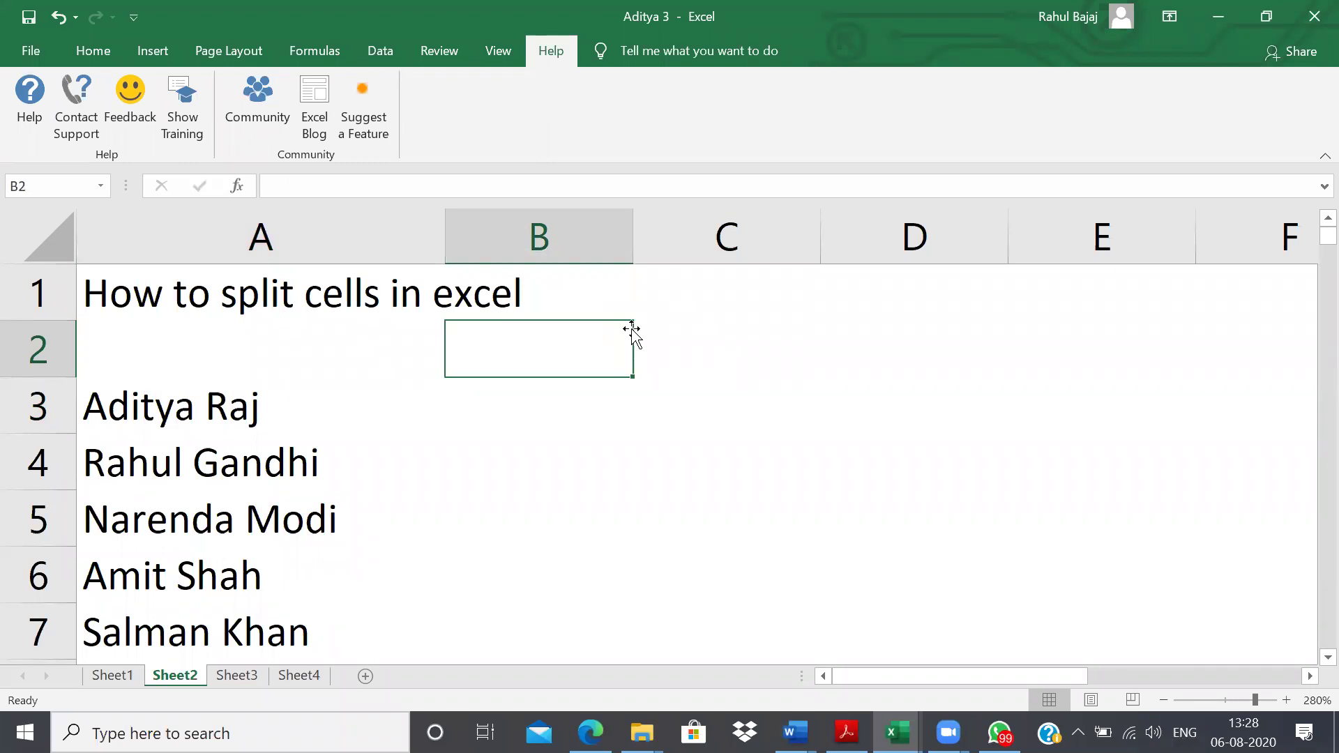
key("Down")
key("Left")
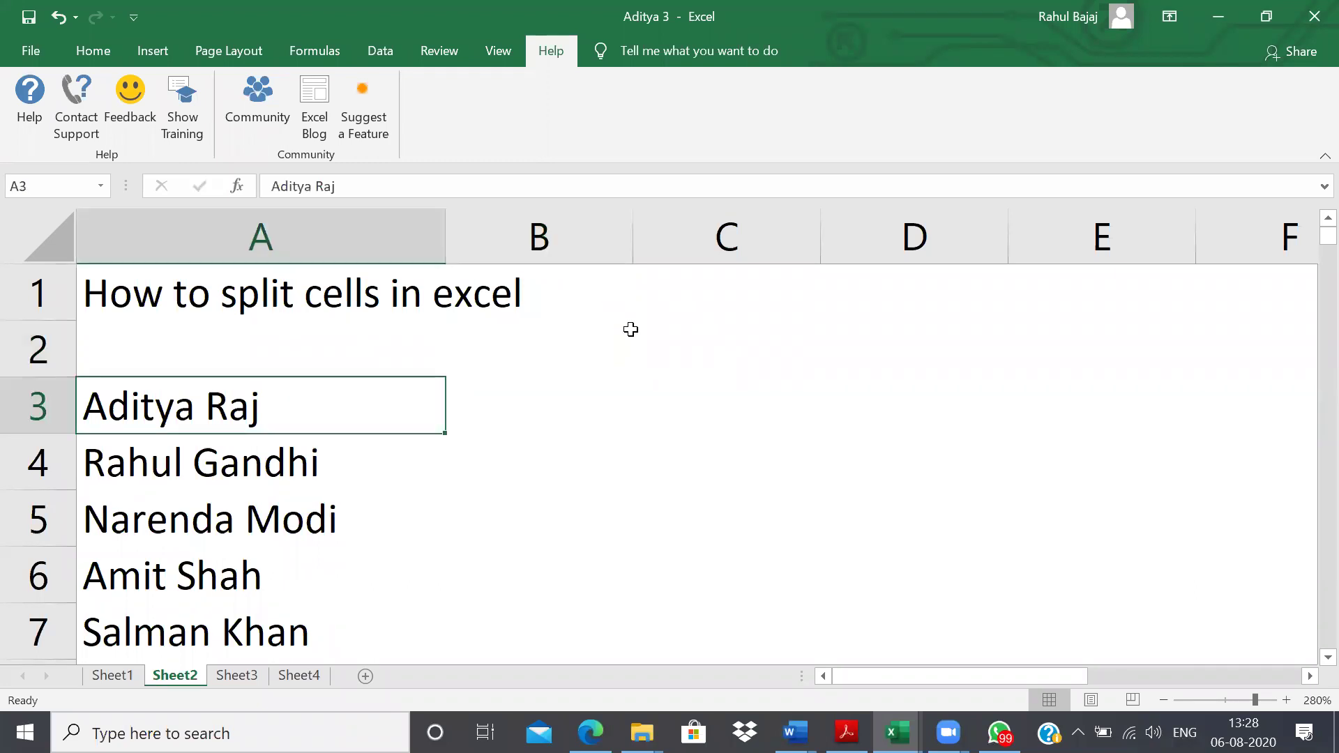
key("ctrl+shift+Down")
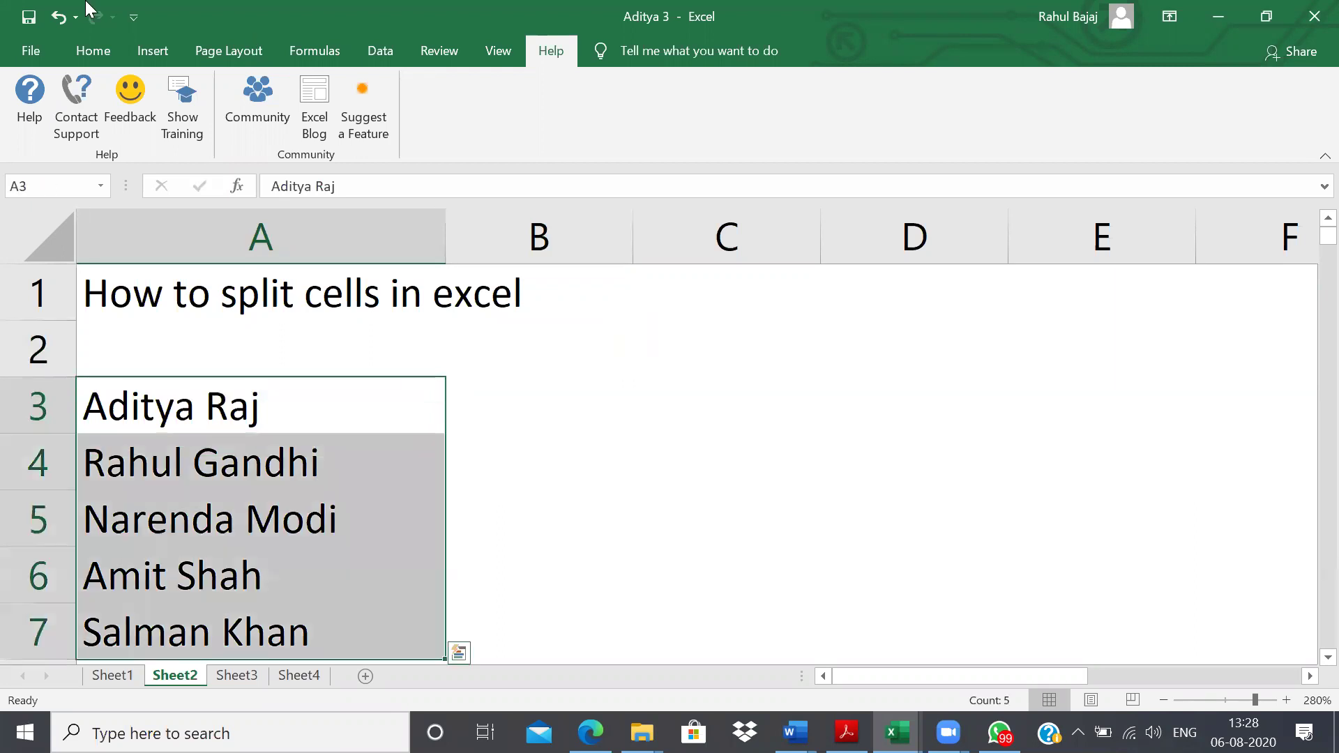
- Launch Text to Columns from the Data tab, keeping the Delimited data type
left_click(399, 53)
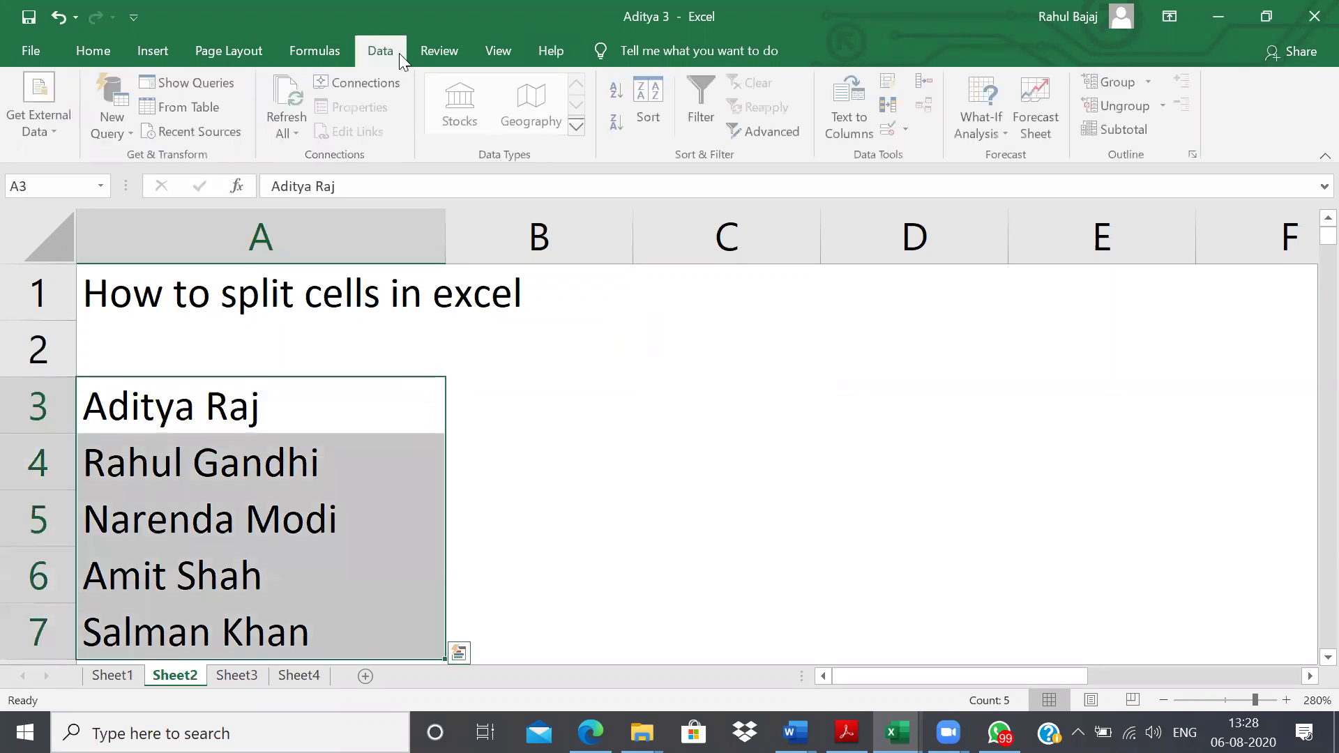
left_click(849, 130)
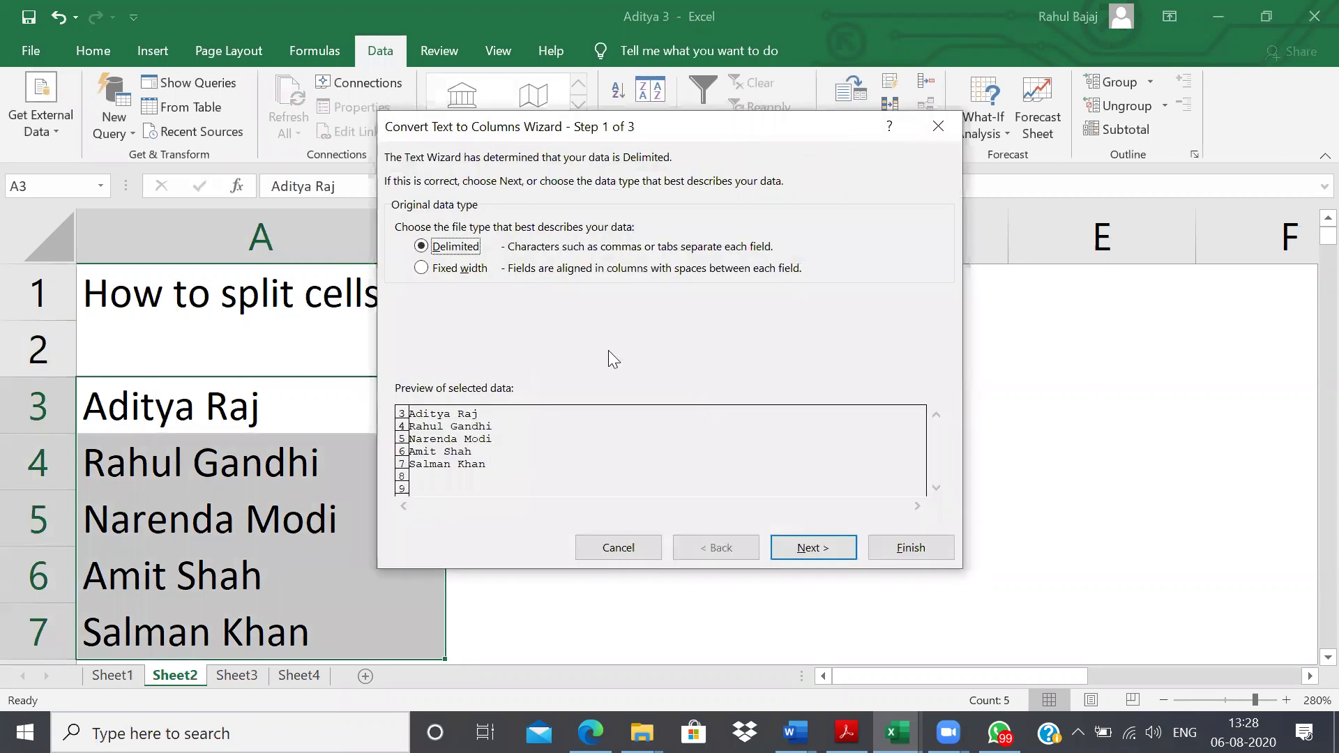
left_click(481, 276)
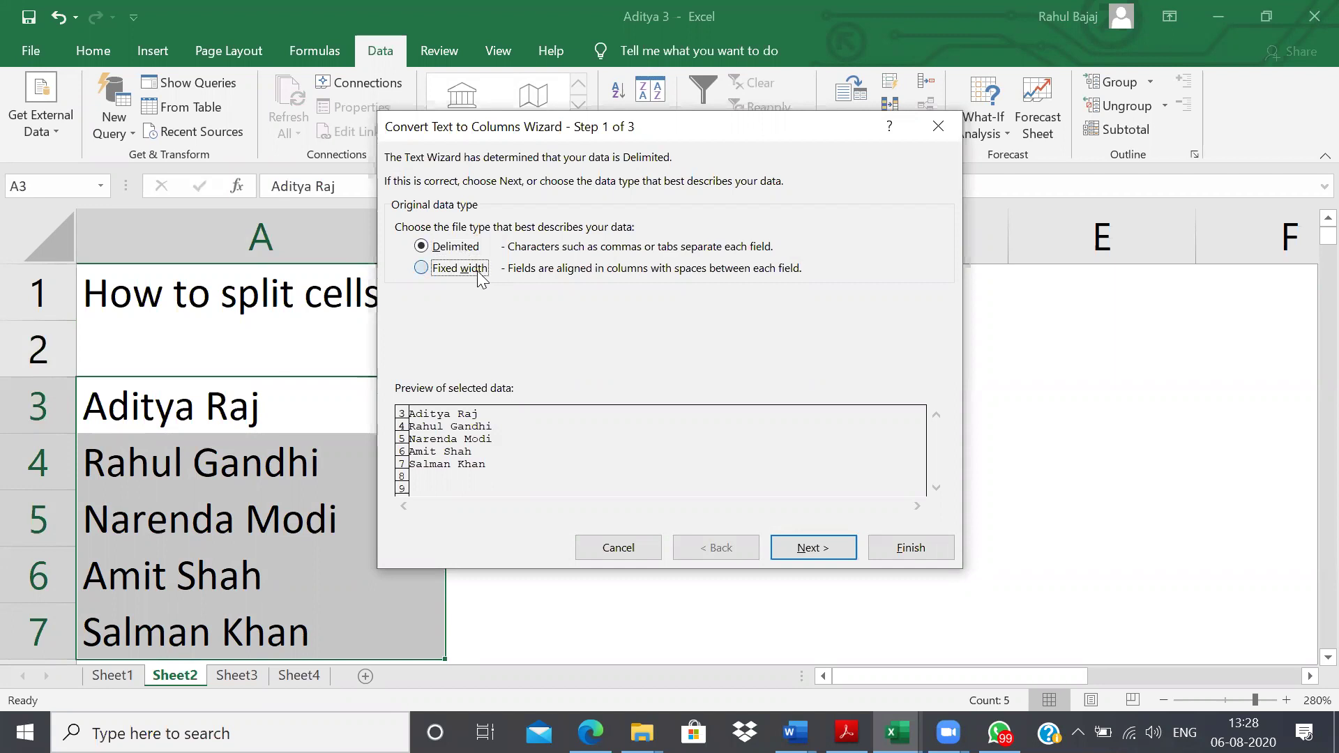
left_click(457, 247)
- Split the names on the Space delimiter and finish, putting surnames in B3:B7
left_click(830, 551)
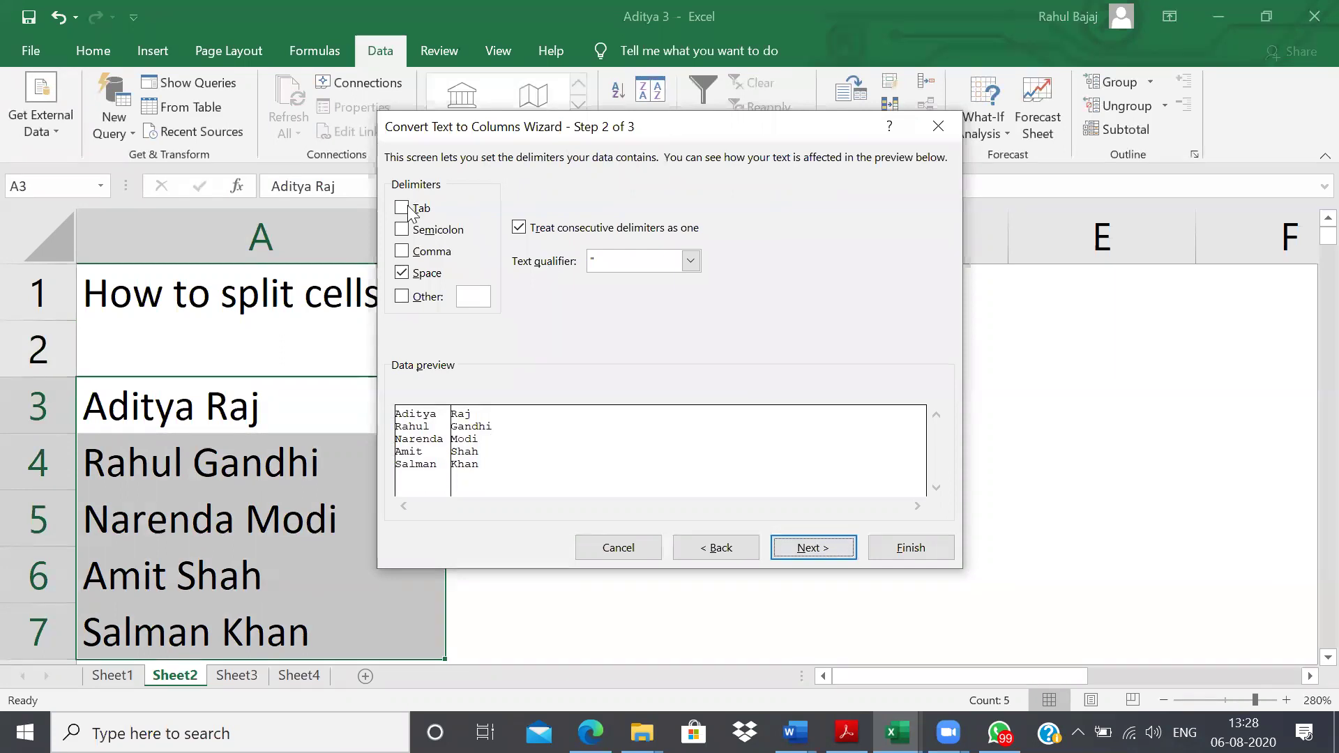
left_click(402, 207)
left_click(401, 207)
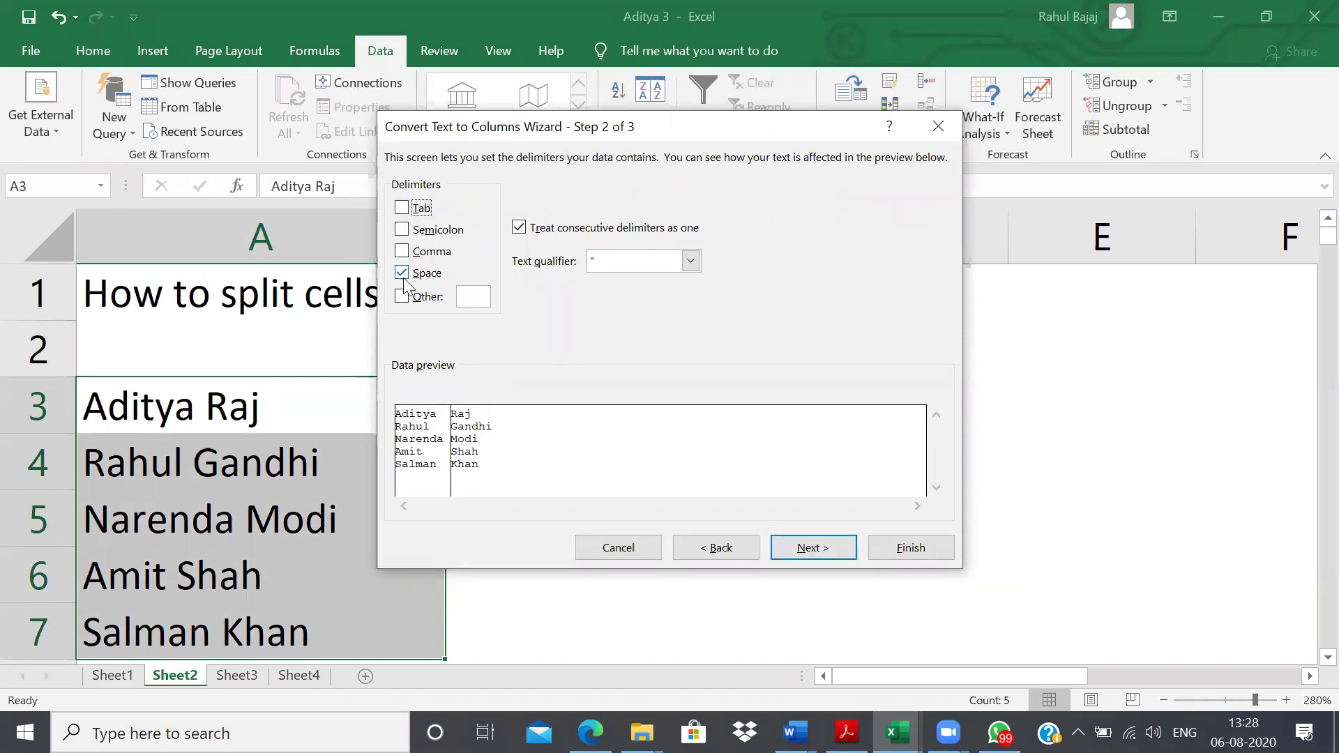
left_click(402, 272)
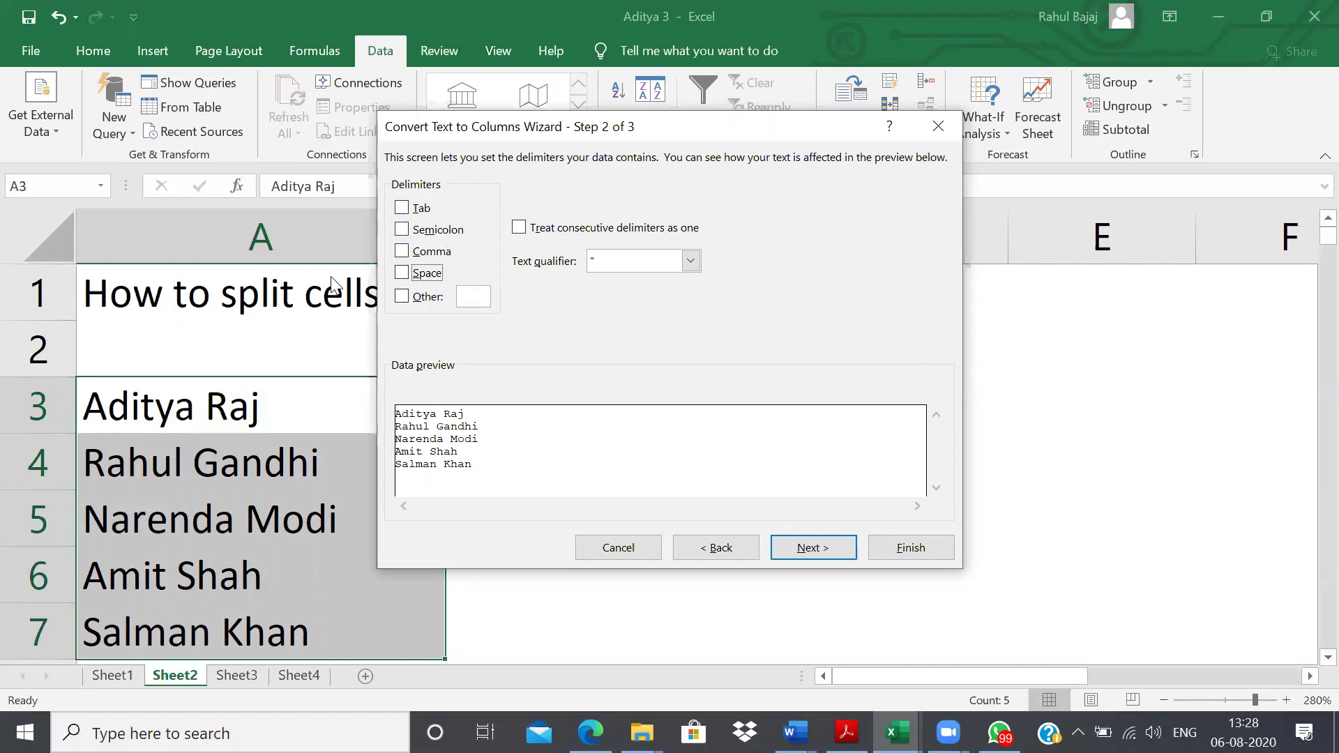
left_click(403, 273)
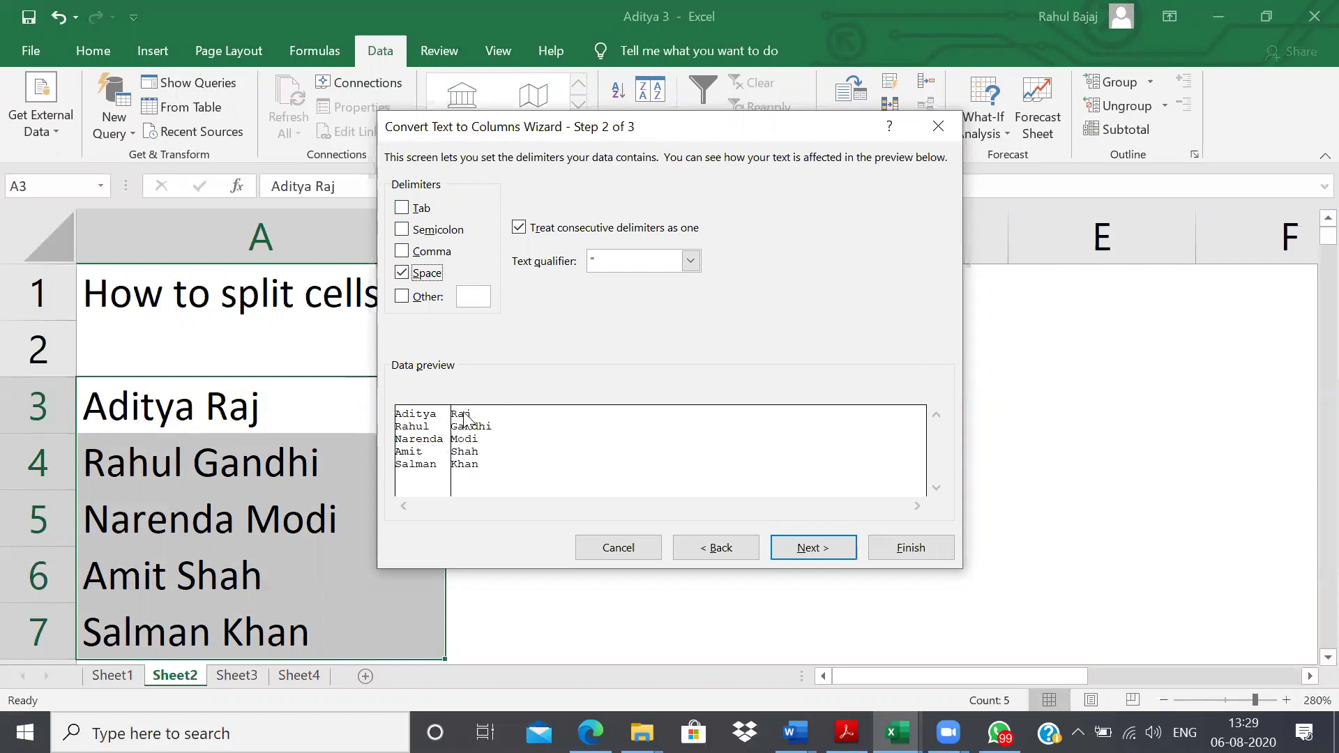
left_click(842, 549)
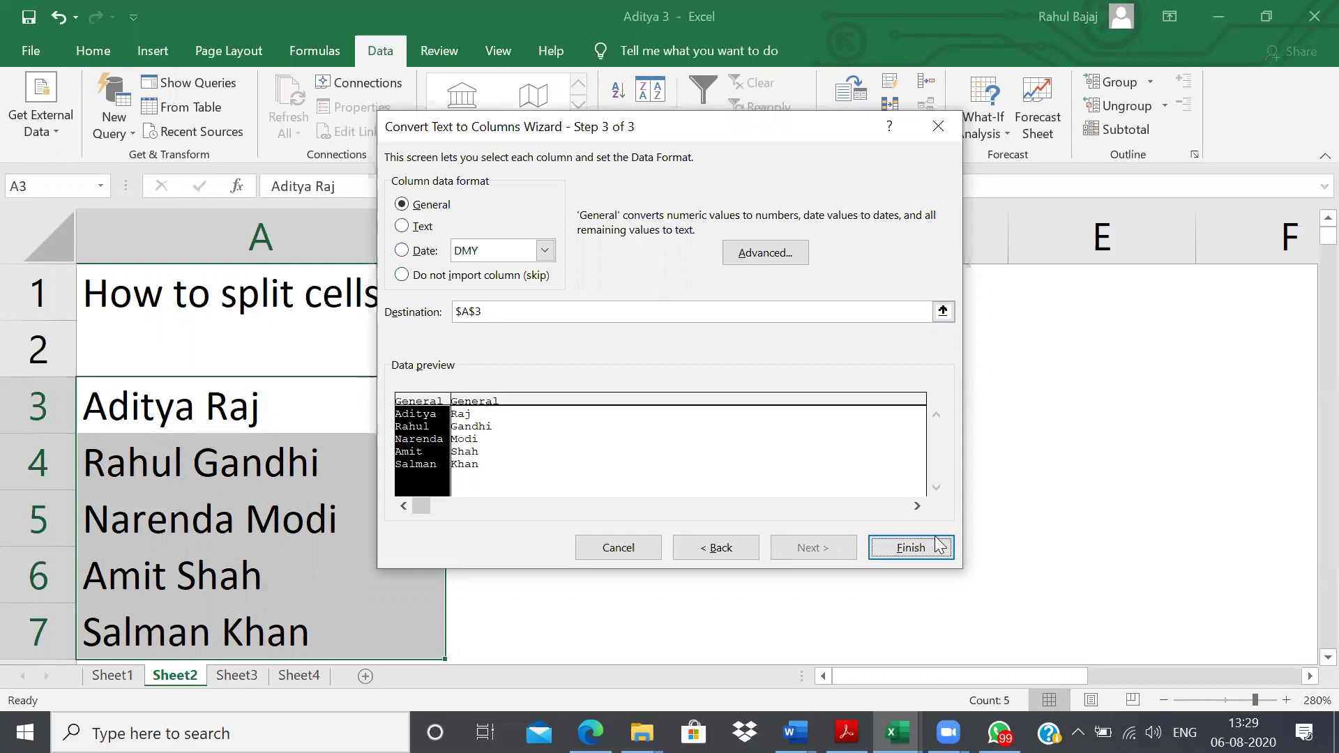
left_click(935, 549)
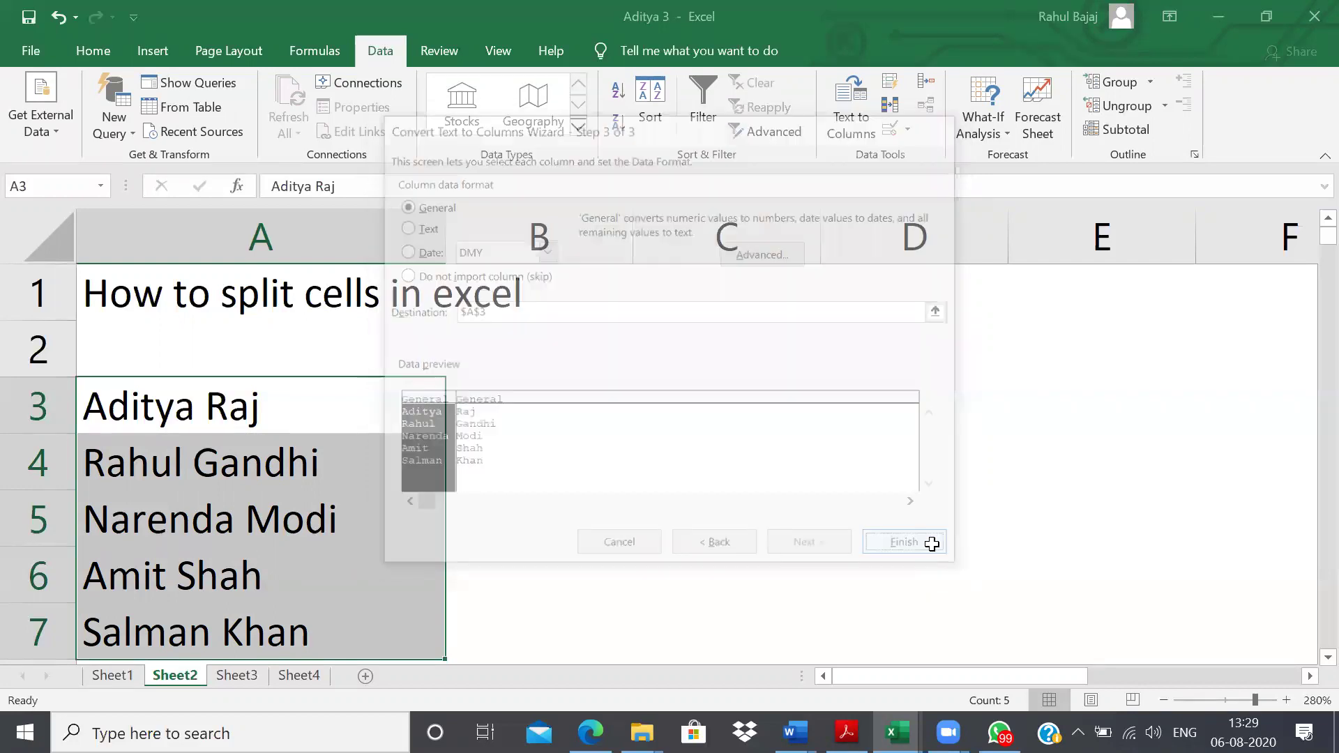
- Check the split first-name and surname cells, then select empty cell B2
left_click(694, 433)
key("Left")
key("Left")
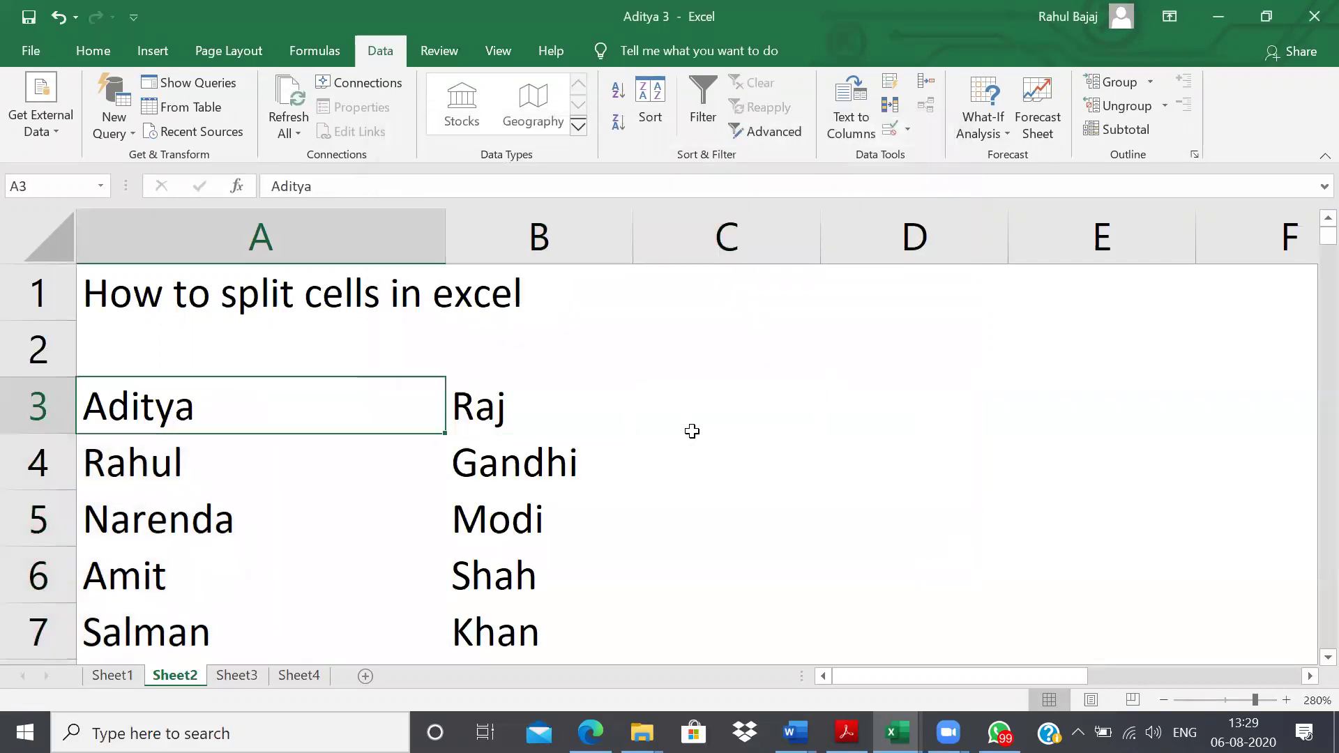
key("Right")
key("Left")
key("Right")
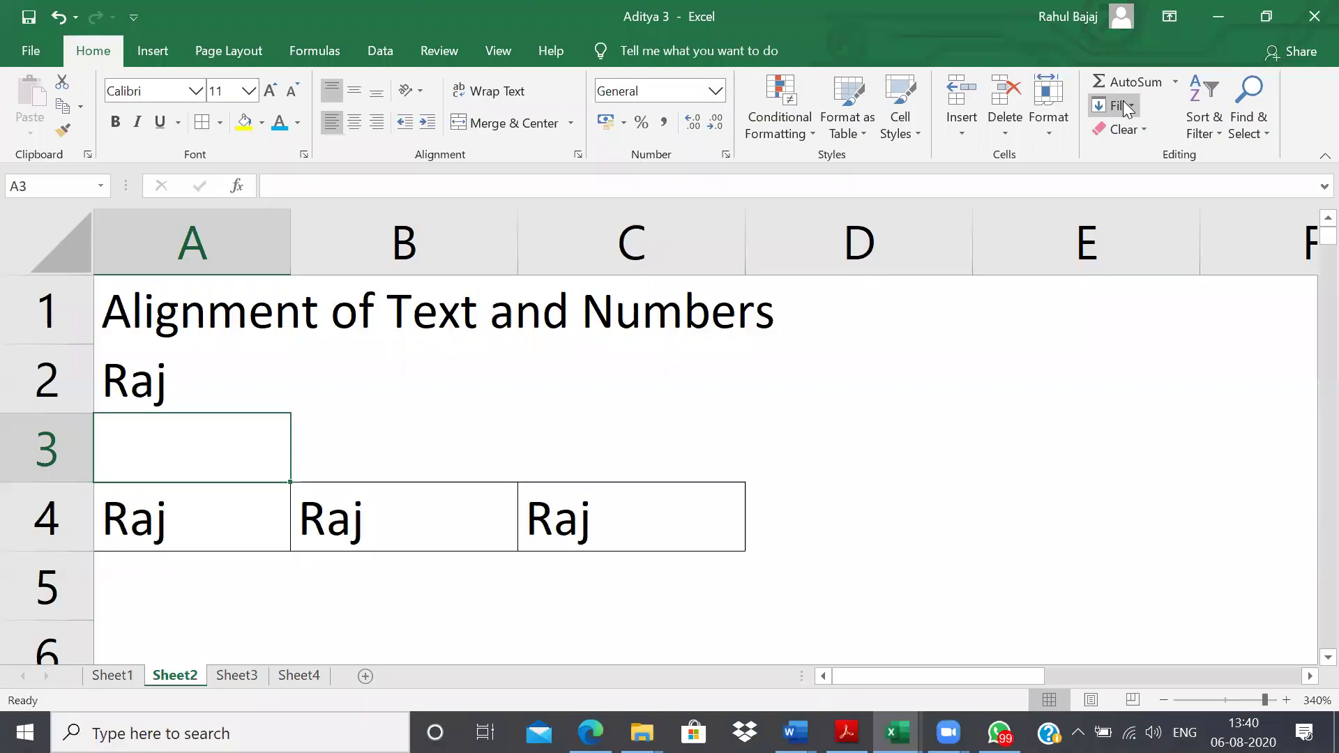
left_click(454, 391)
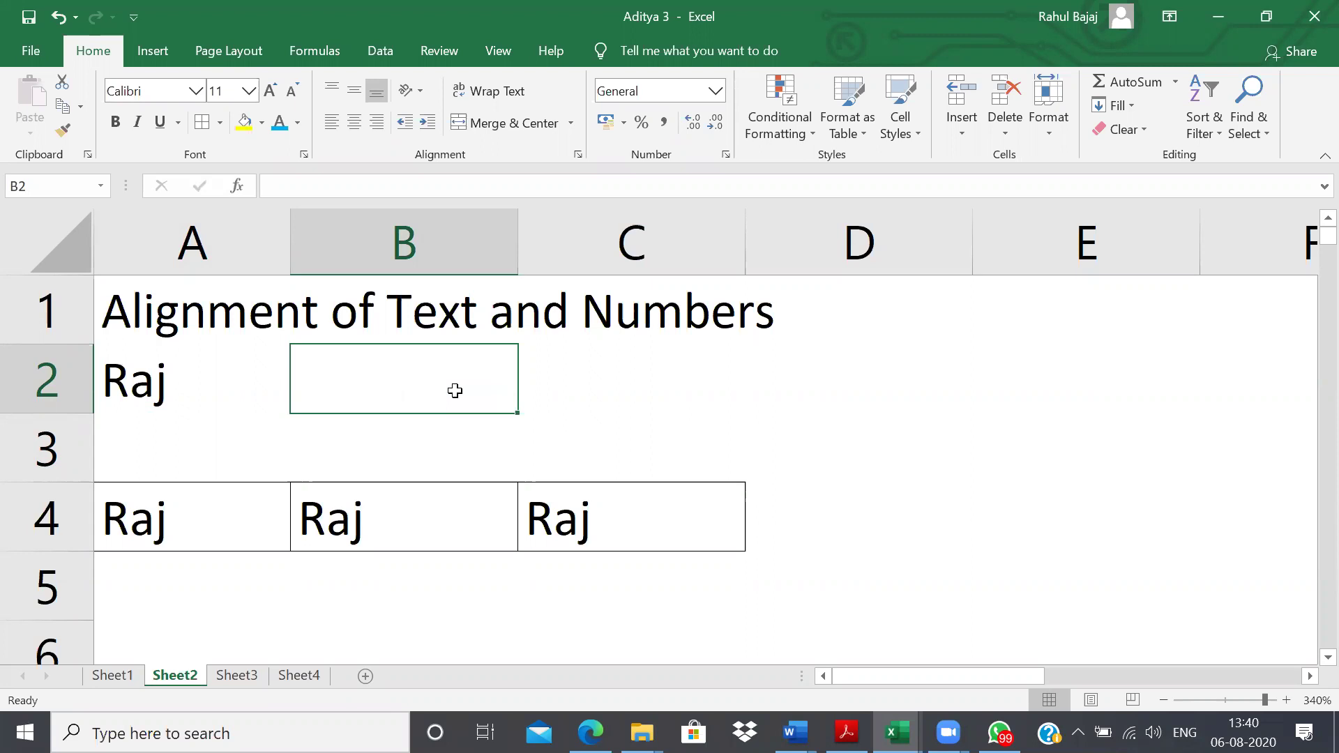
- Center the Raj in cell B4
key("Left")
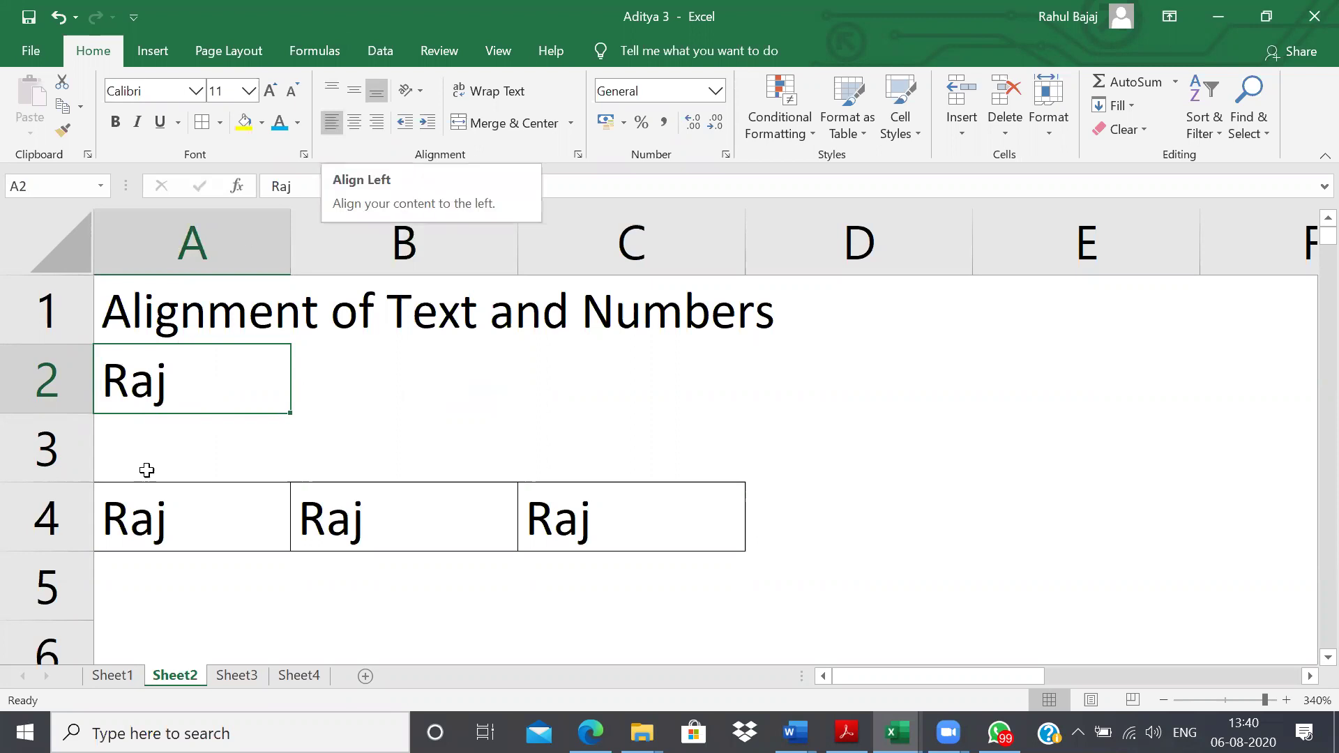
left_click(139, 528)
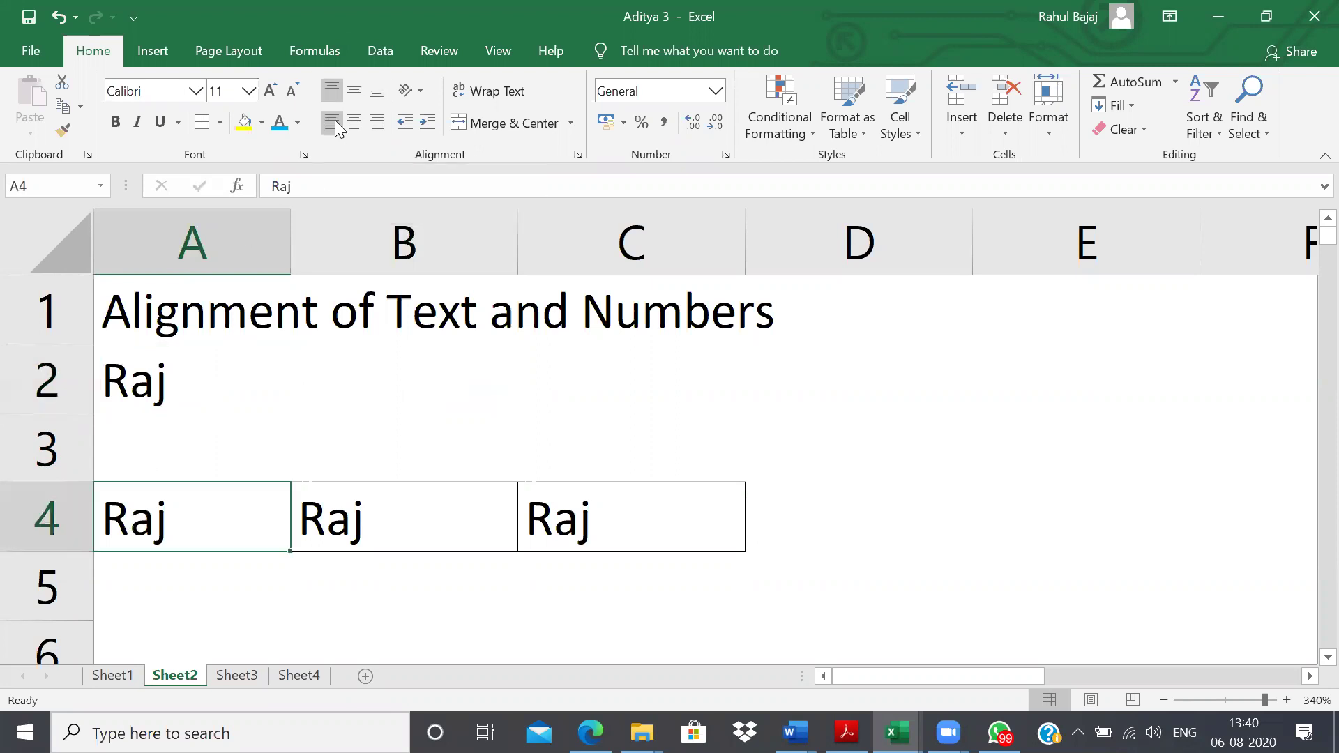
left_click(278, 391)
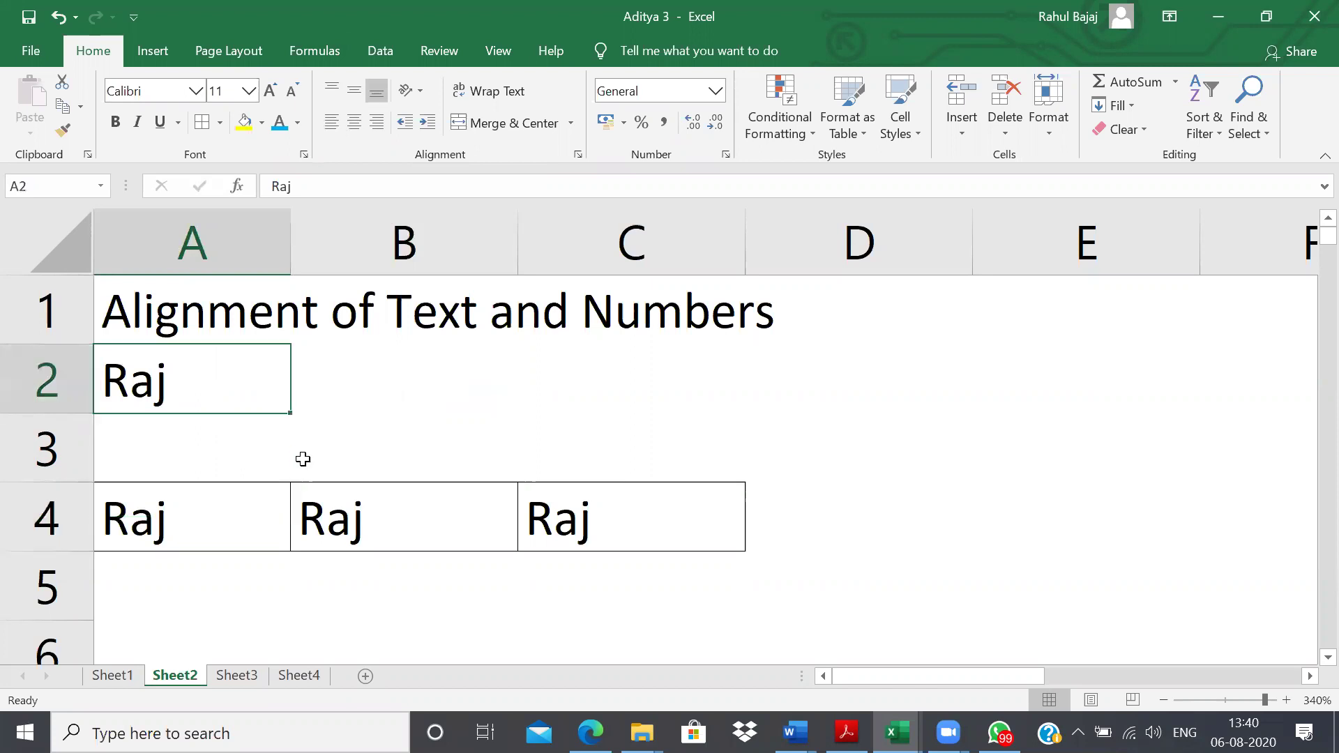
left_click(329, 529)
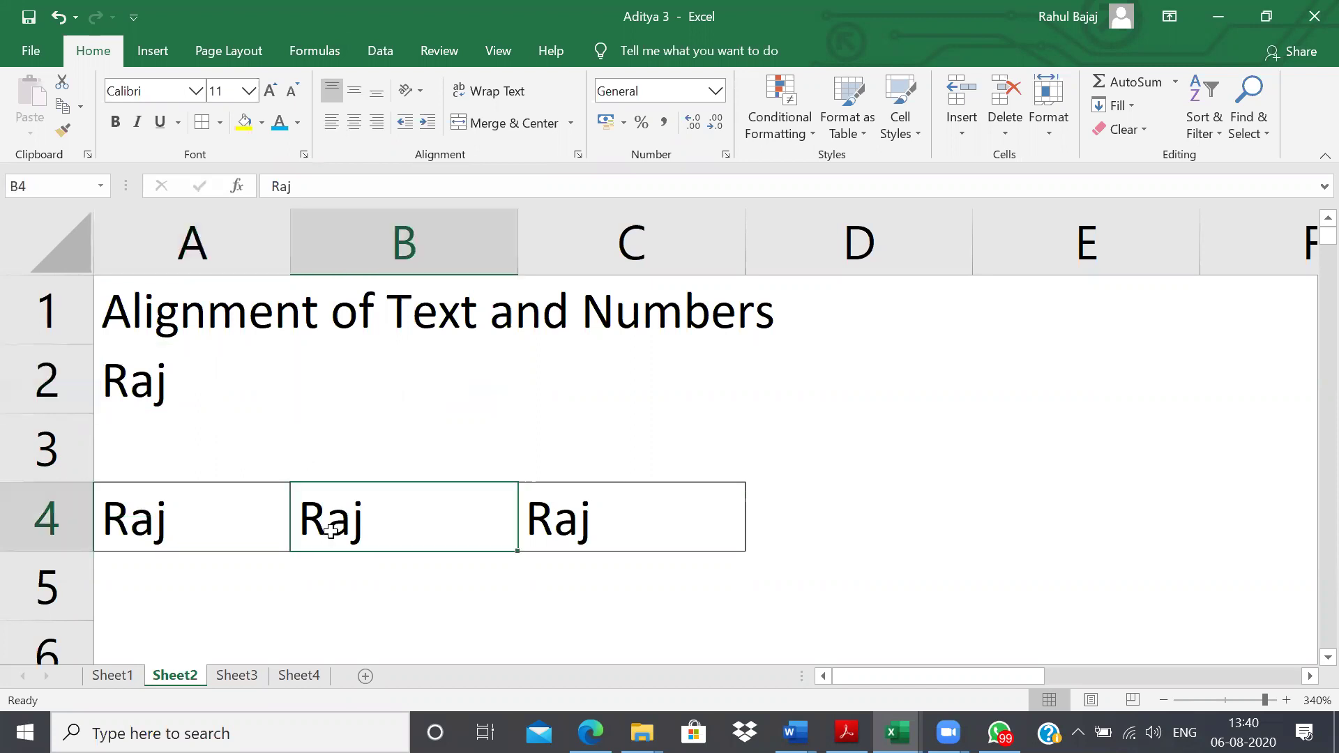
left_click(355, 125)
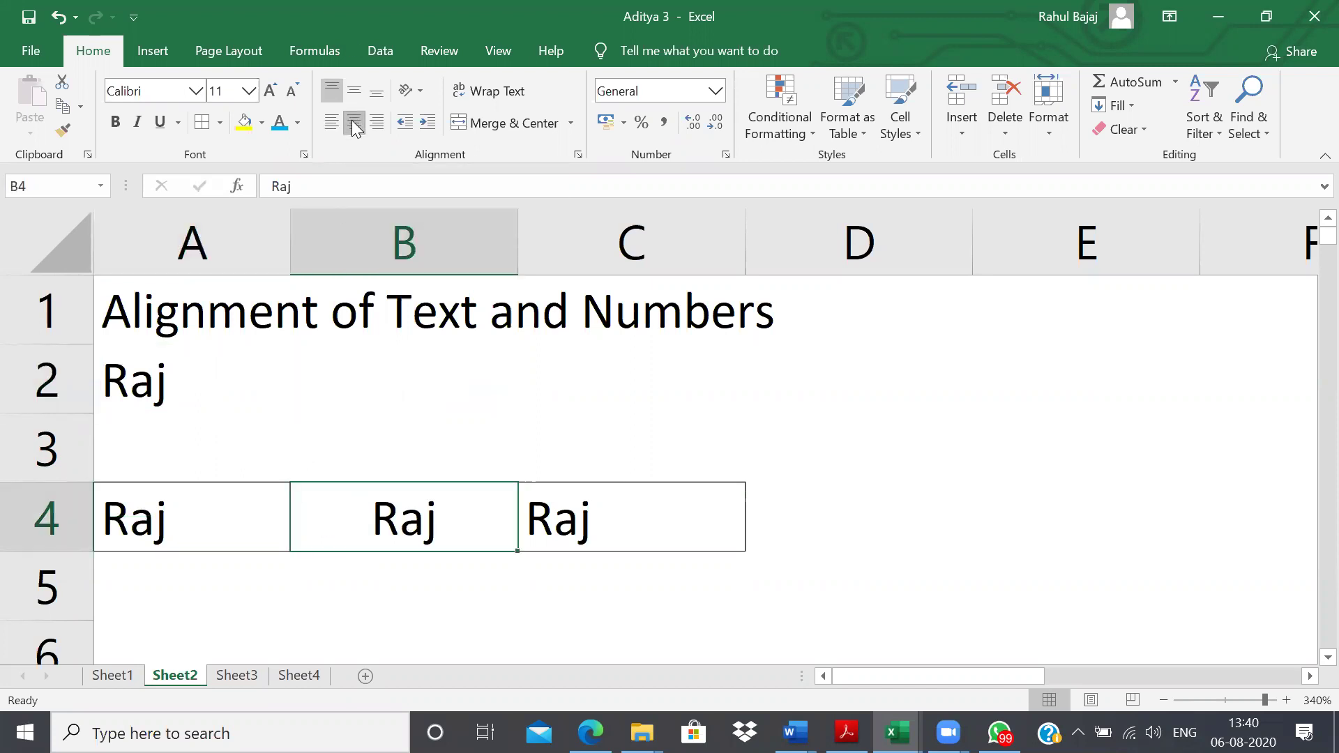
- Right-align the Raj in cell C4
left_click(377, 598)
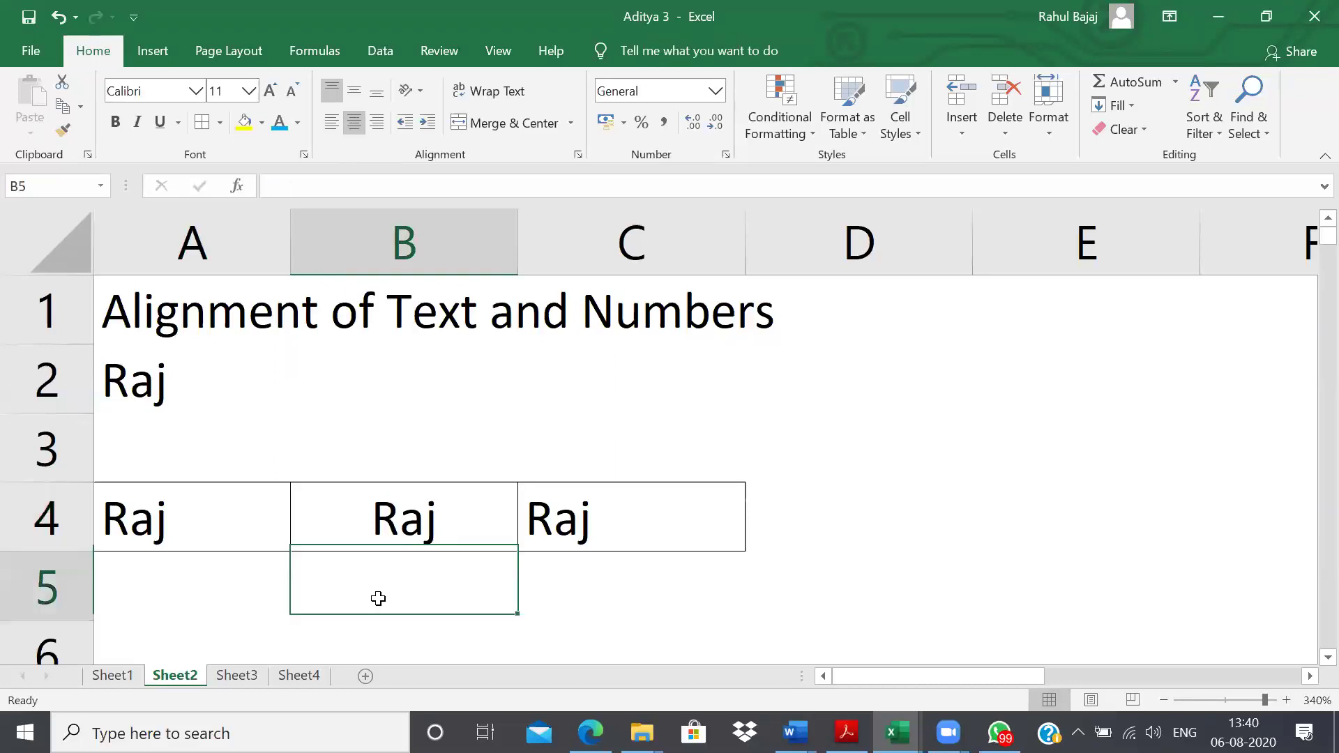
key("Up")
key("Down")
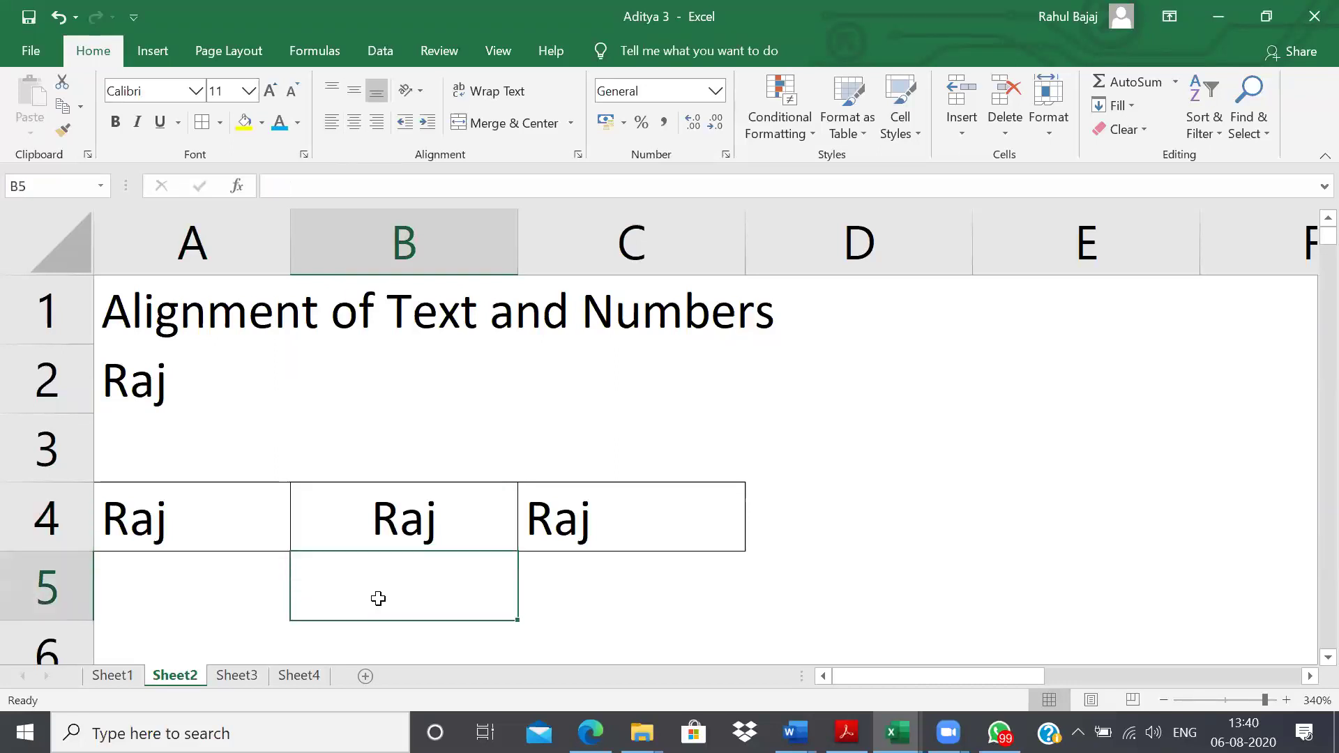
key("Down")
key("Up")
key("Up")
key("Up")
key("Up")
key("Up")
key("Down")
key("Down")
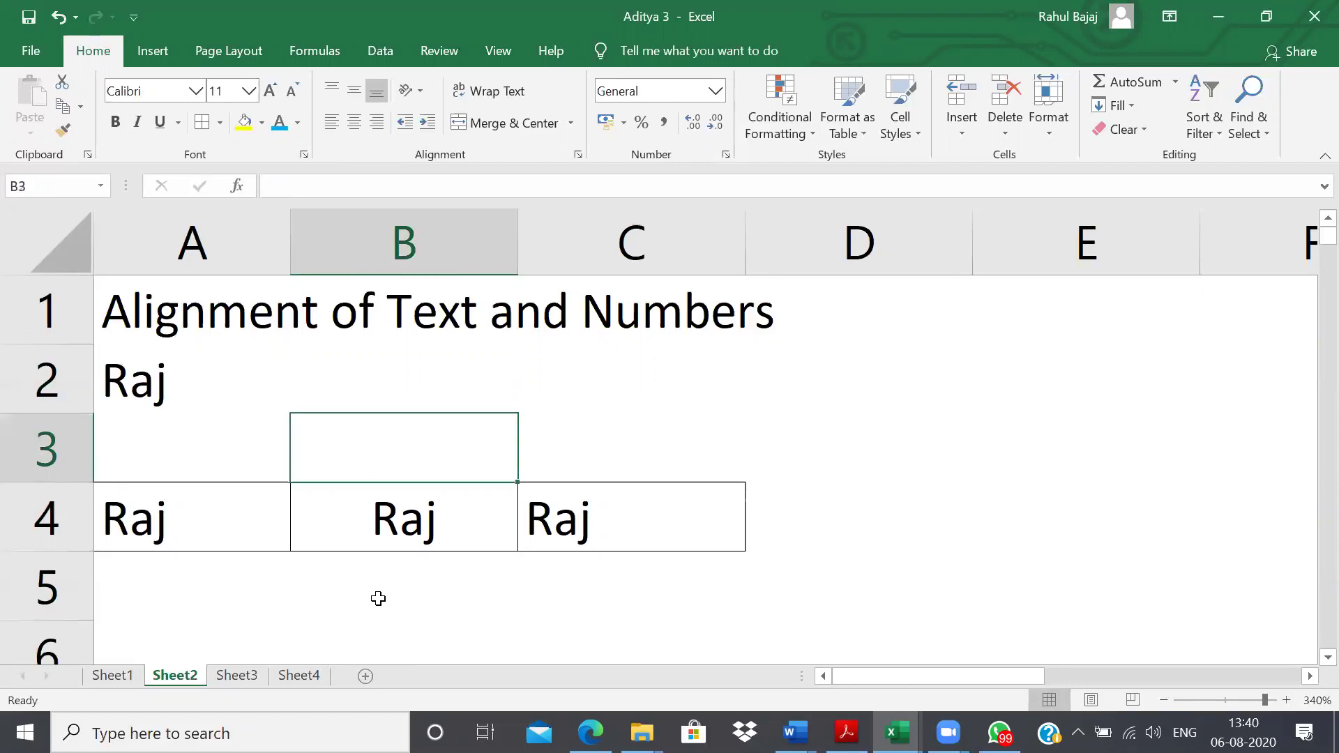
key("Down")
key("Right")
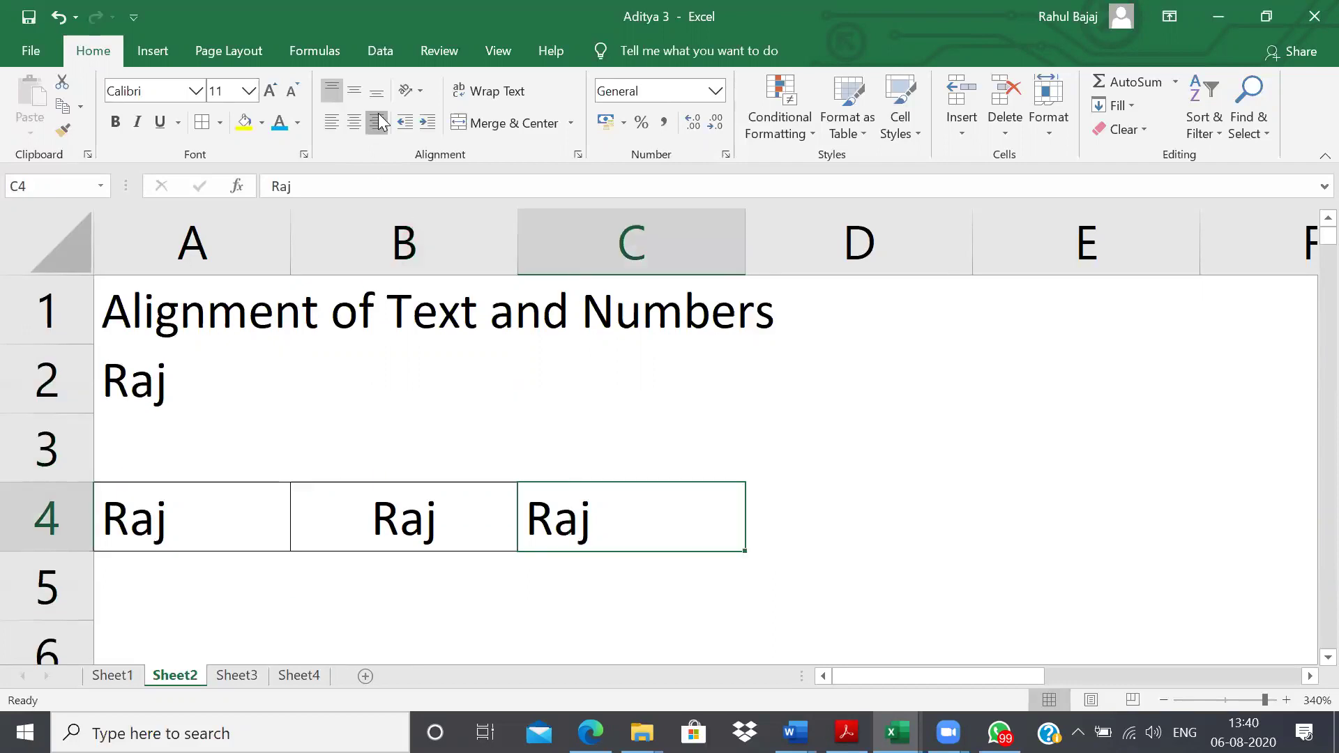
left_click(376, 122)
- Move to A4 and select the whole of column A
left_click(546, 452)
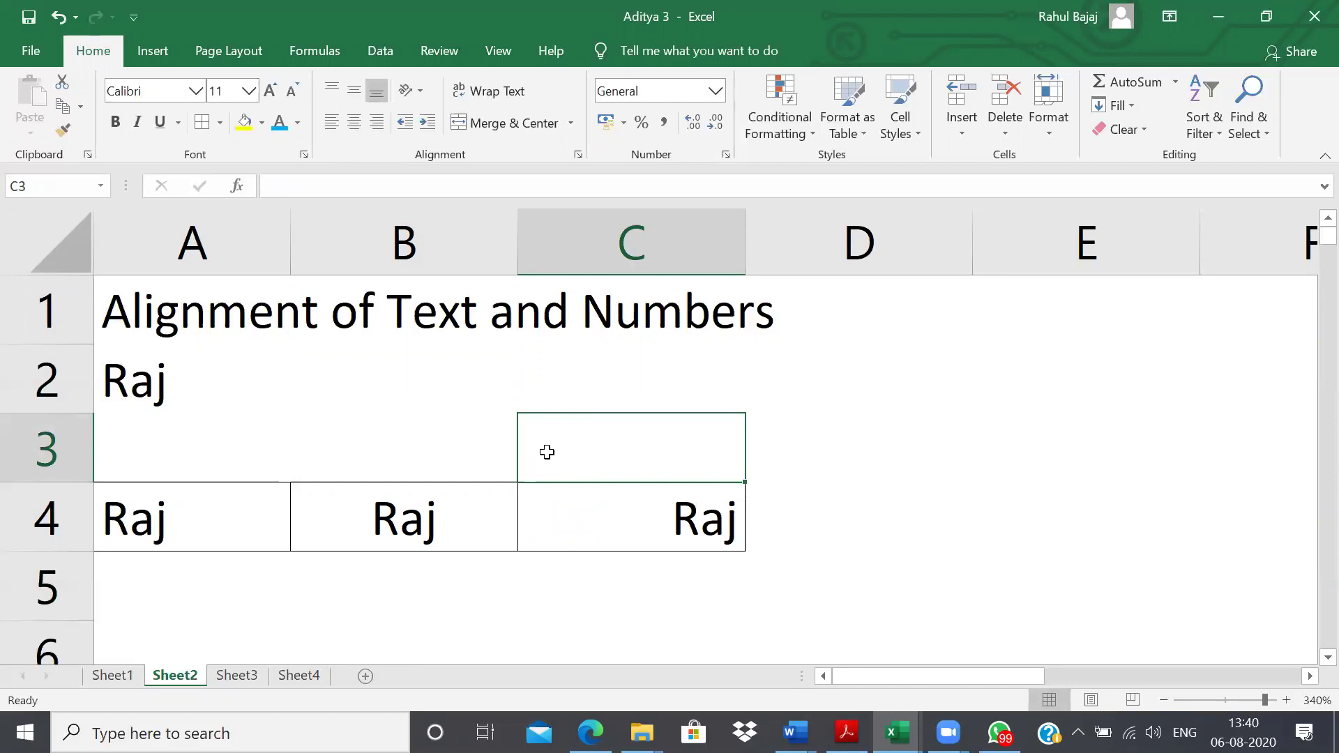
key("Left")
key("Down")
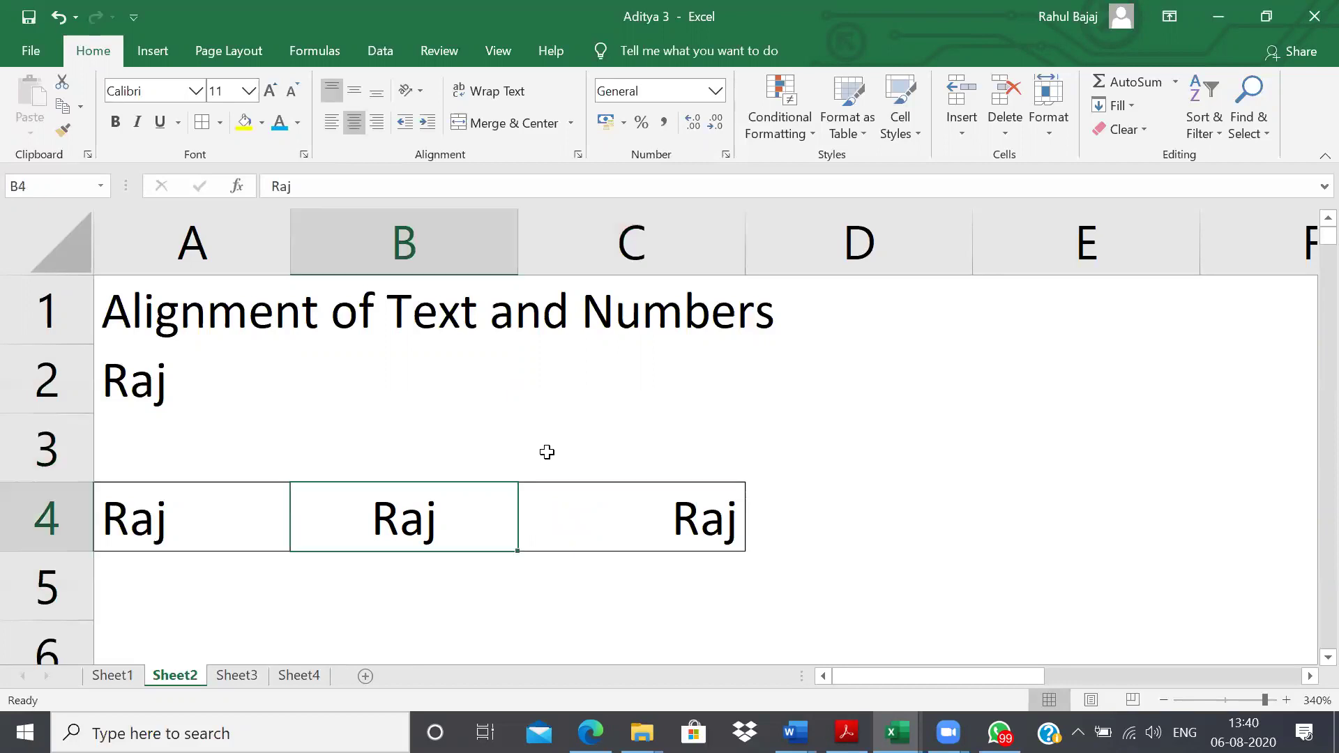
key("Left")
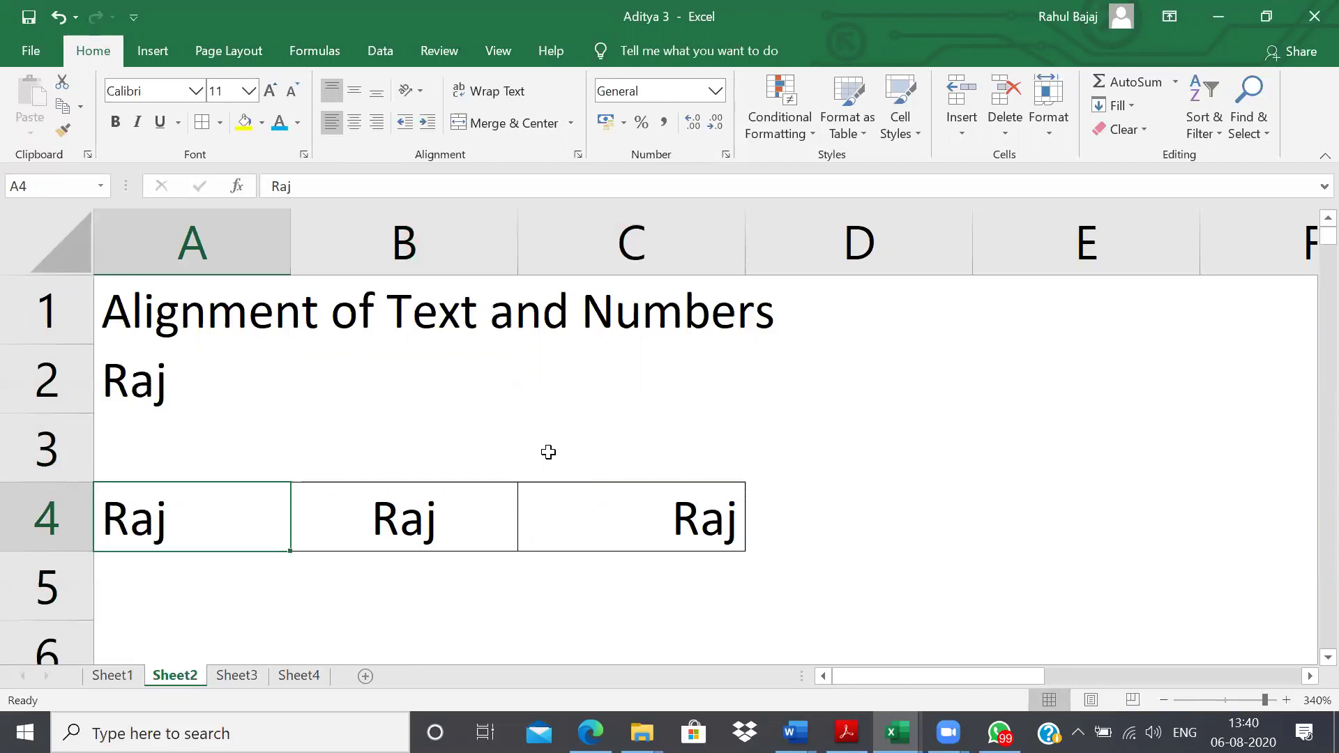
key("ctrl+space")
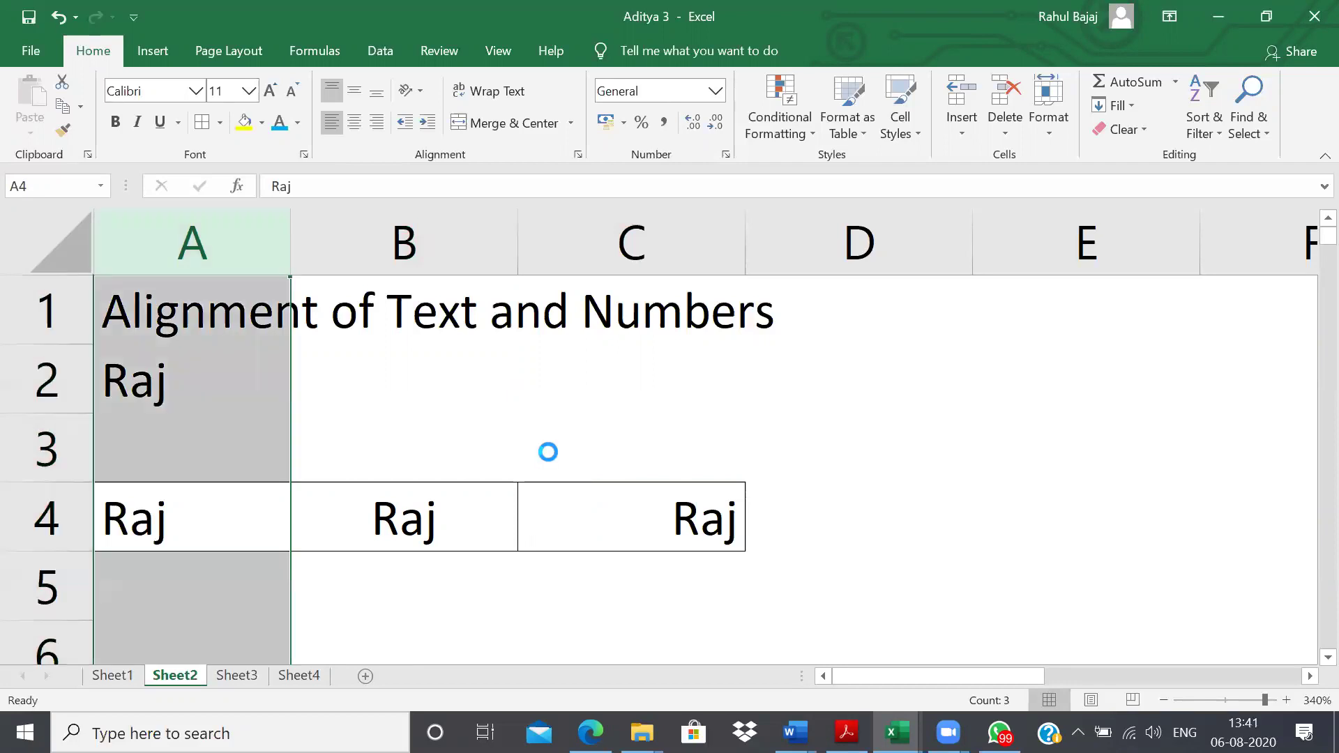
- Insert a blank column A, enter 1 in A4, and top-align it
key("ctrl+shift+plus")
type("1")
key("Return")
key("Up")
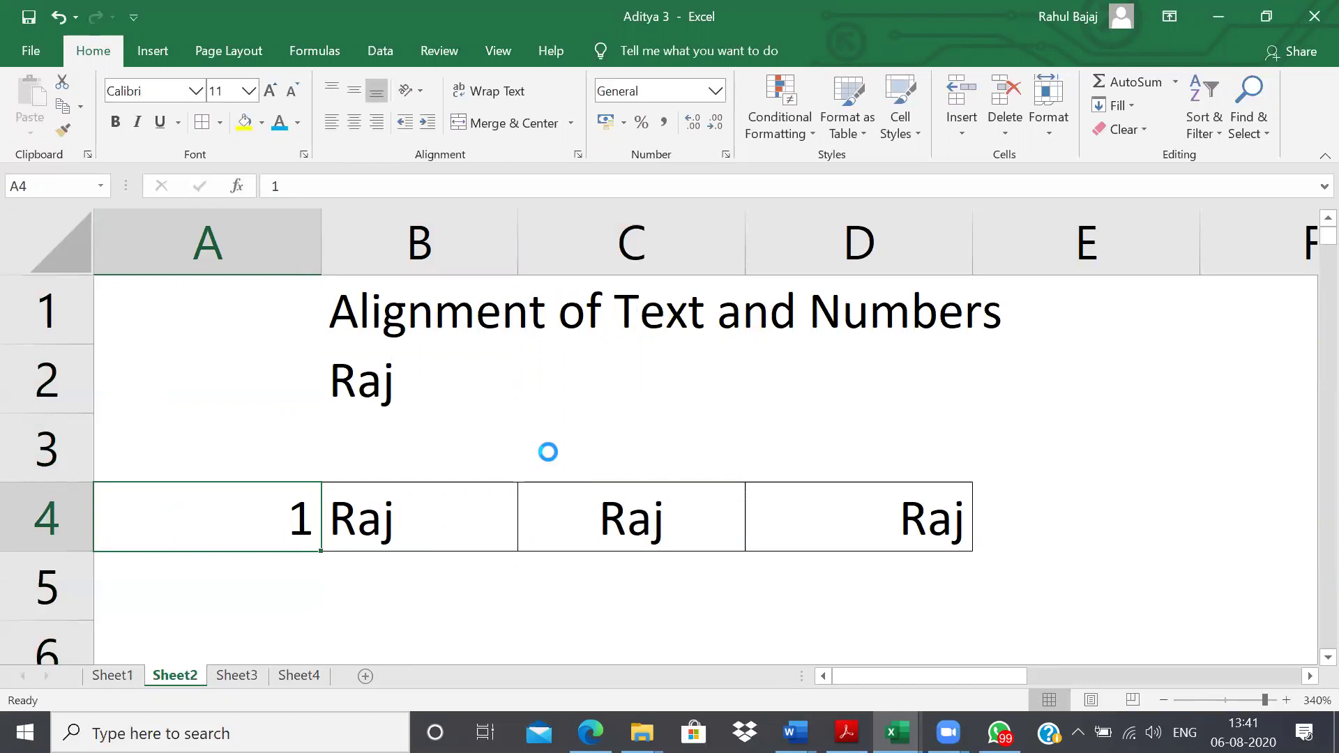
scroll(548, 452, "down", 1, "ctrl")
scroll(548, 452, "down", 1, "ctrl")
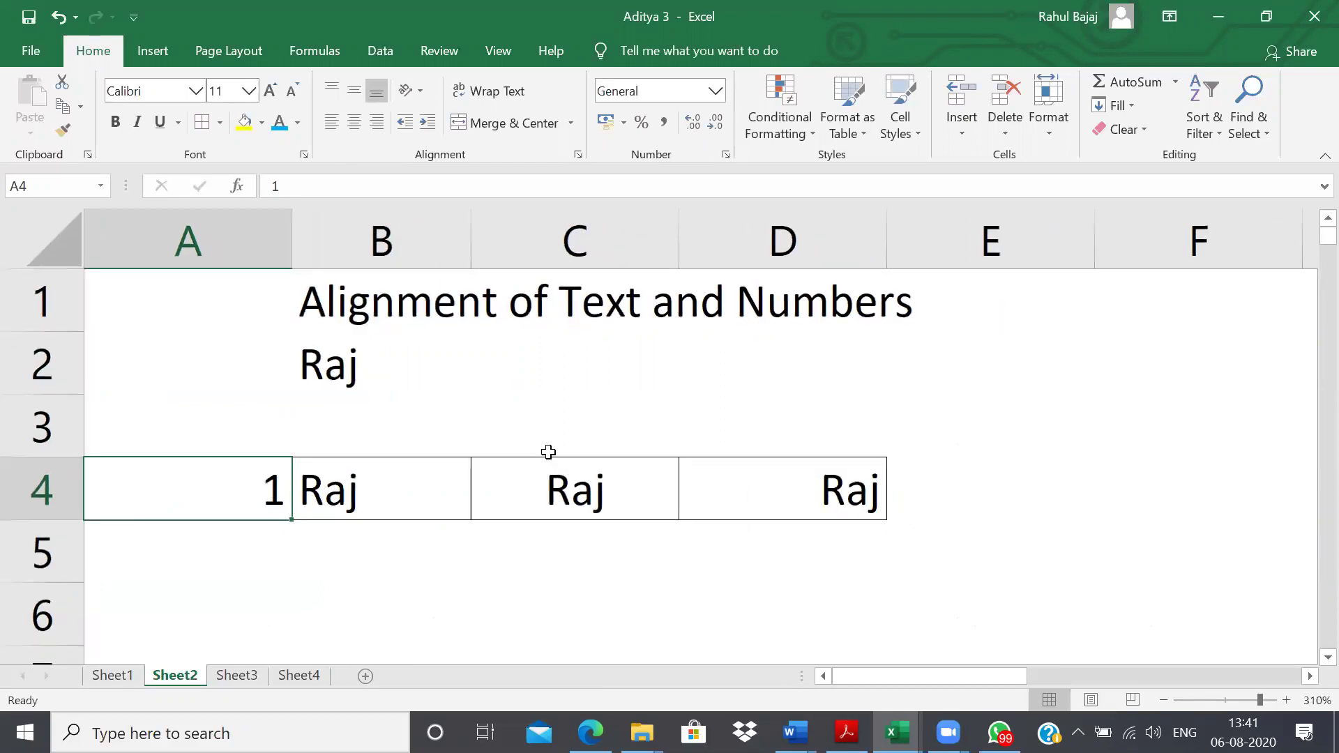
left_click(329, 78)
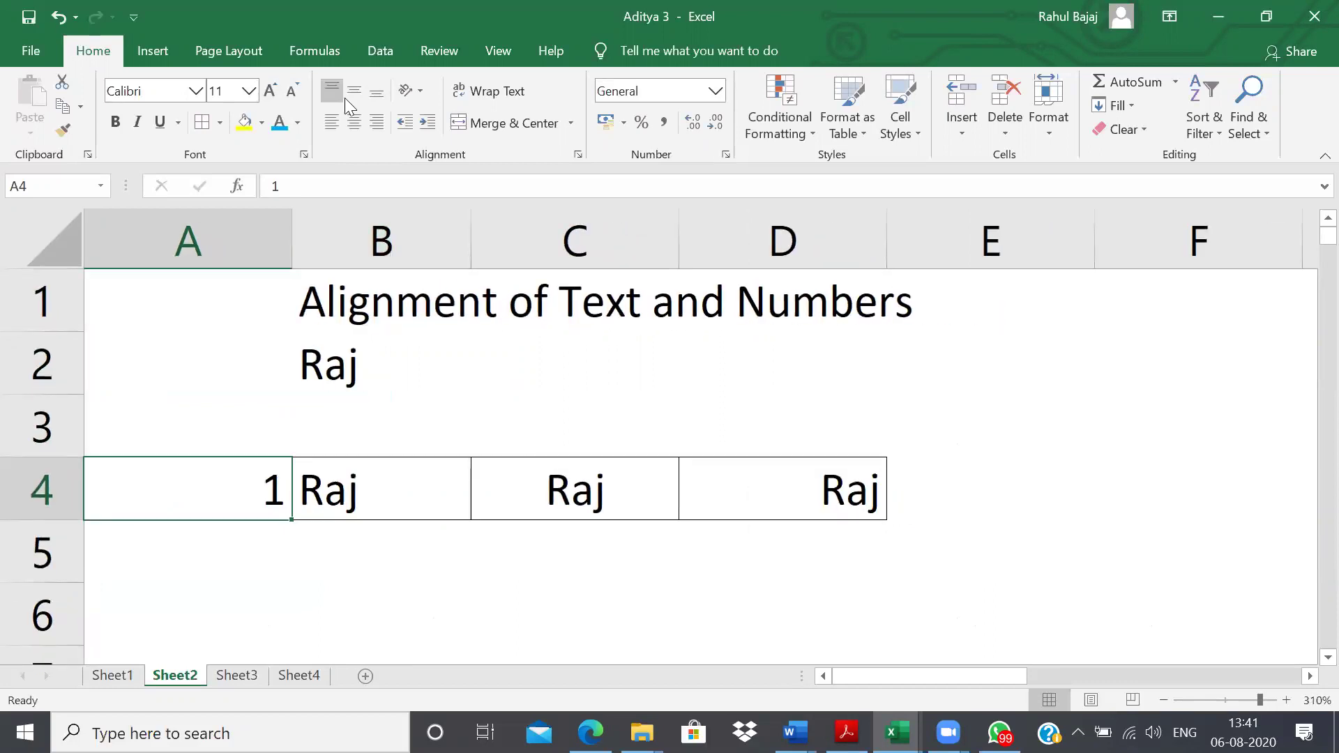
left_click(333, 496)
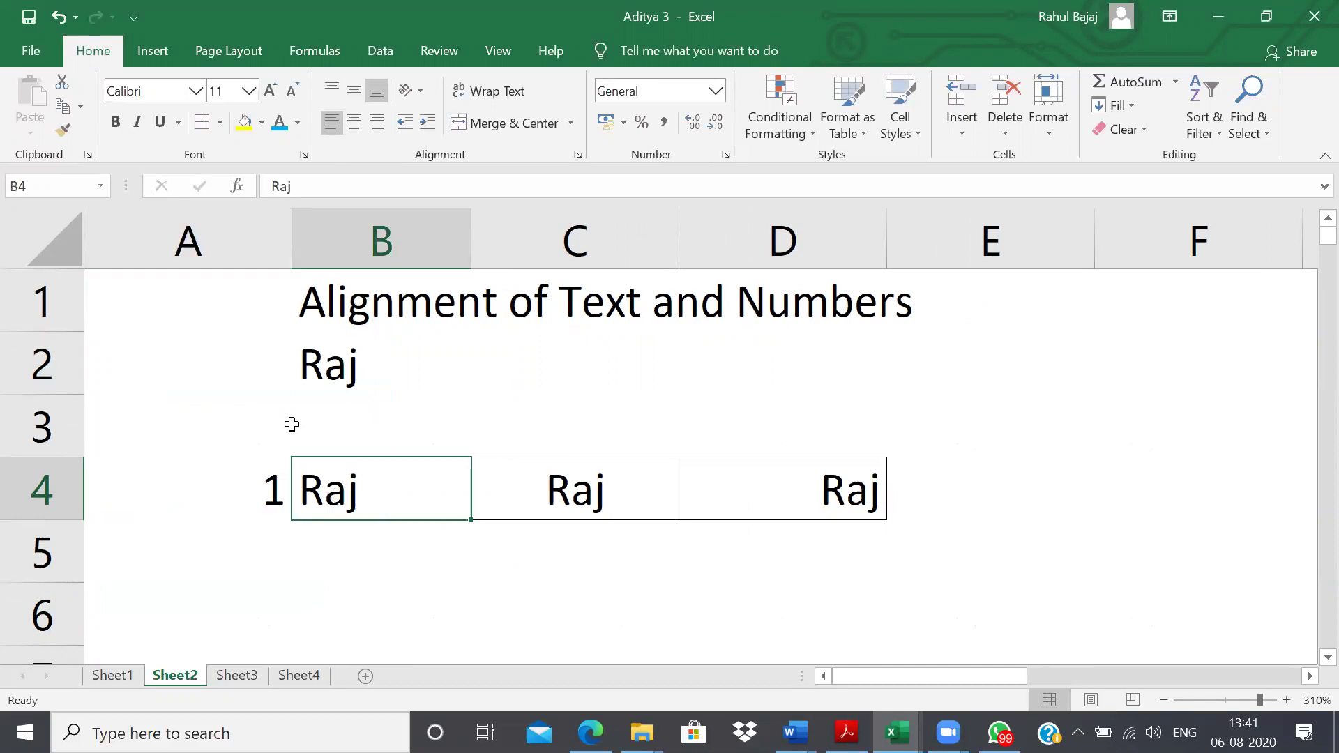
key("XF86MonBrightnessDown")
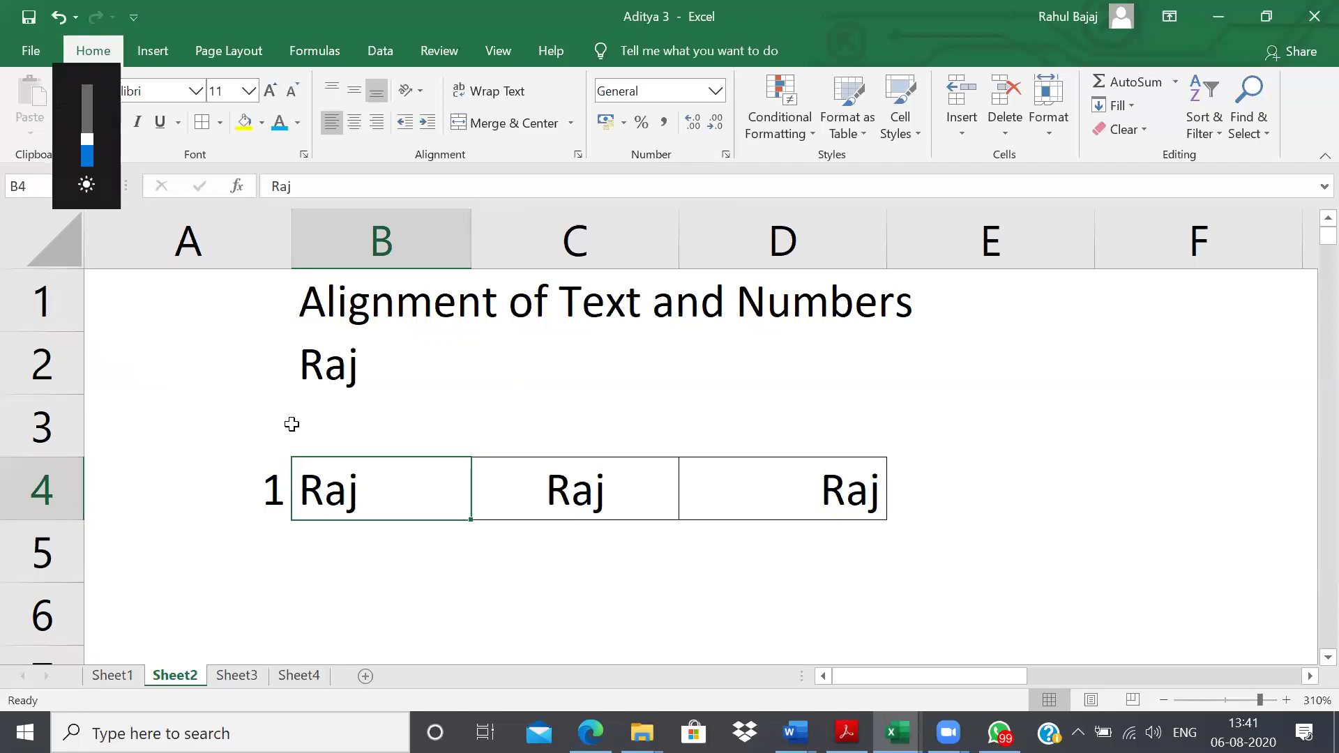
- Append the rest of the full name in B4 and wrap it over three lines
key("XF86MonBrightnessDown")
key("F2")
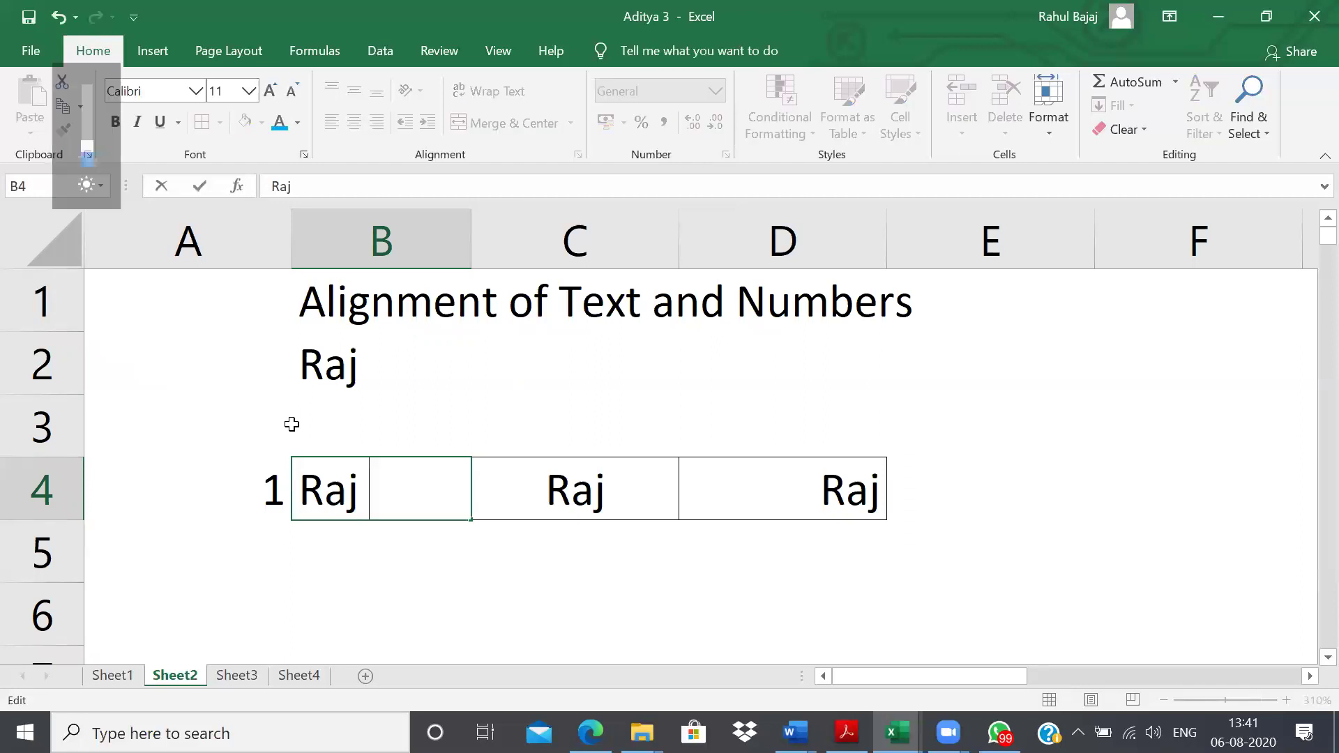
type("Aditya Kumar")
key("Return")
key("Up")
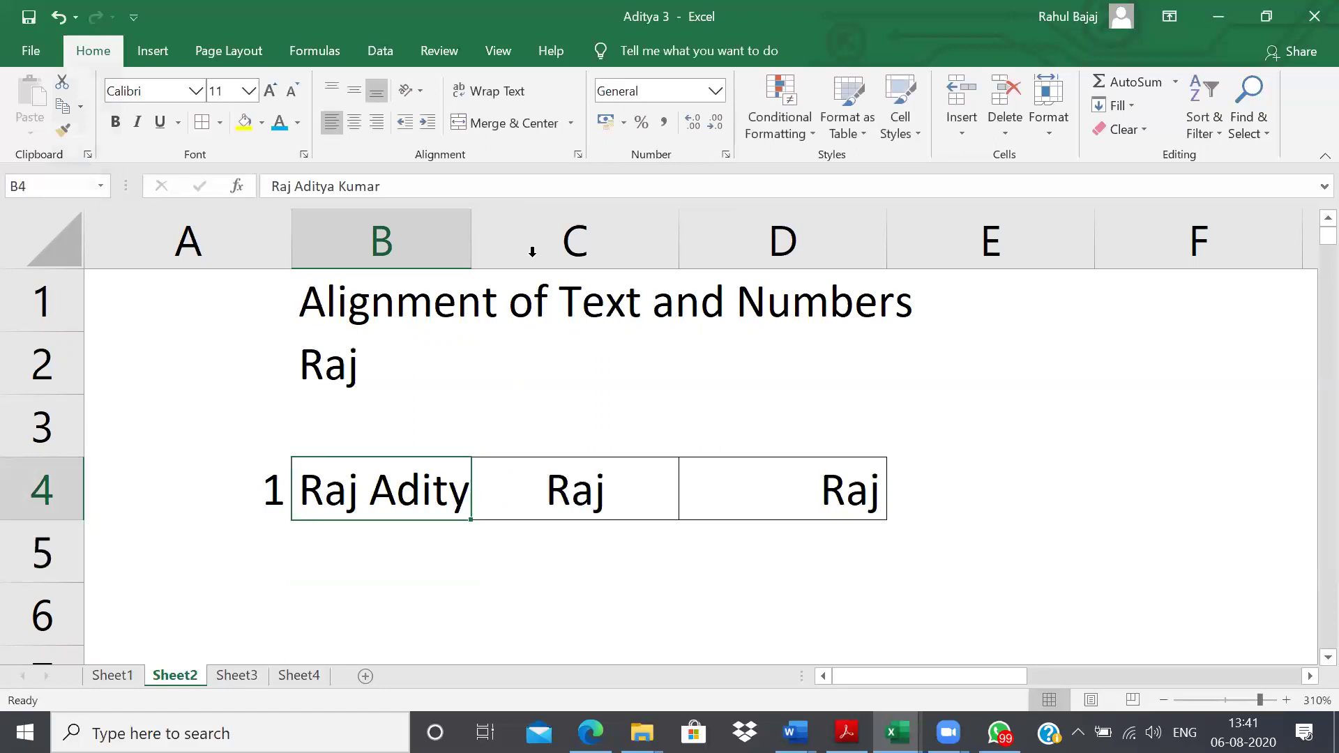
left_click(479, 95)
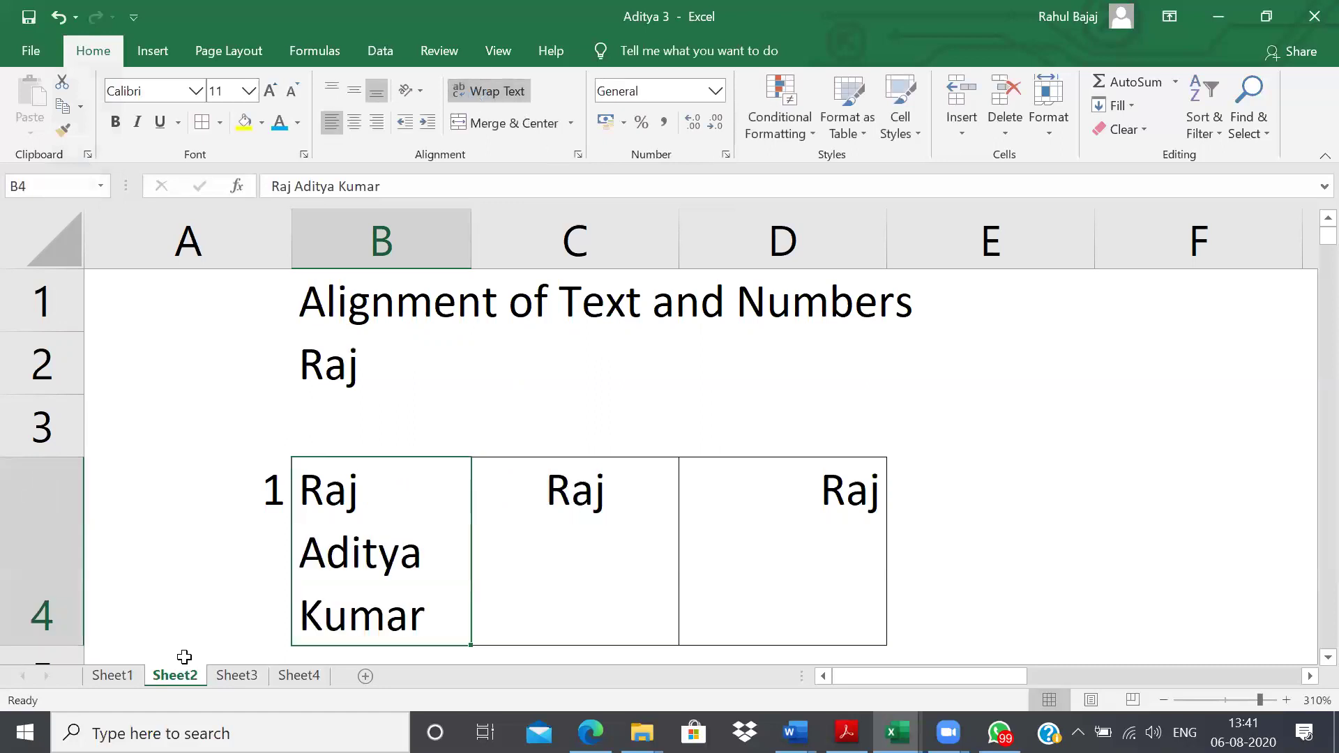
- Align the 1 in A4 to the bottom of the cell
left_click(251, 576)
key("Right")
left_click(251, 576)
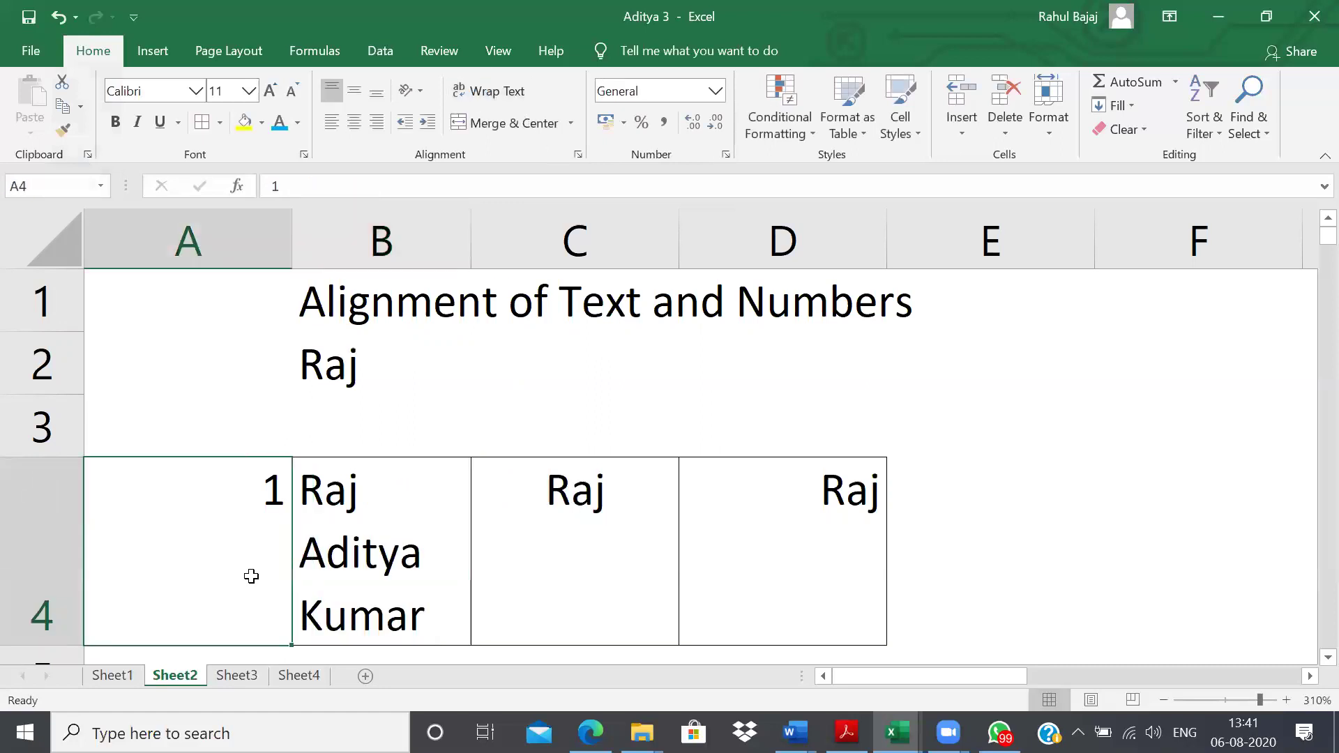
left_click(353, 91)
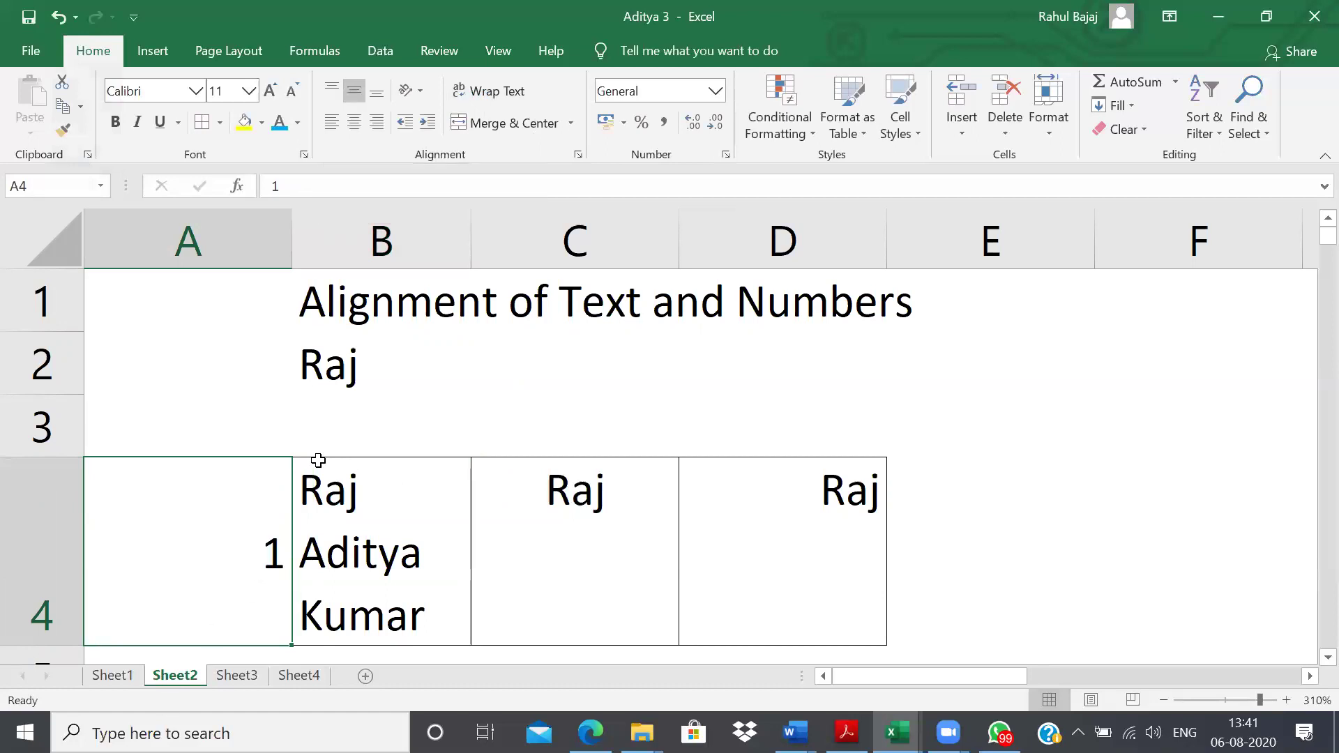
left_click(377, 91)
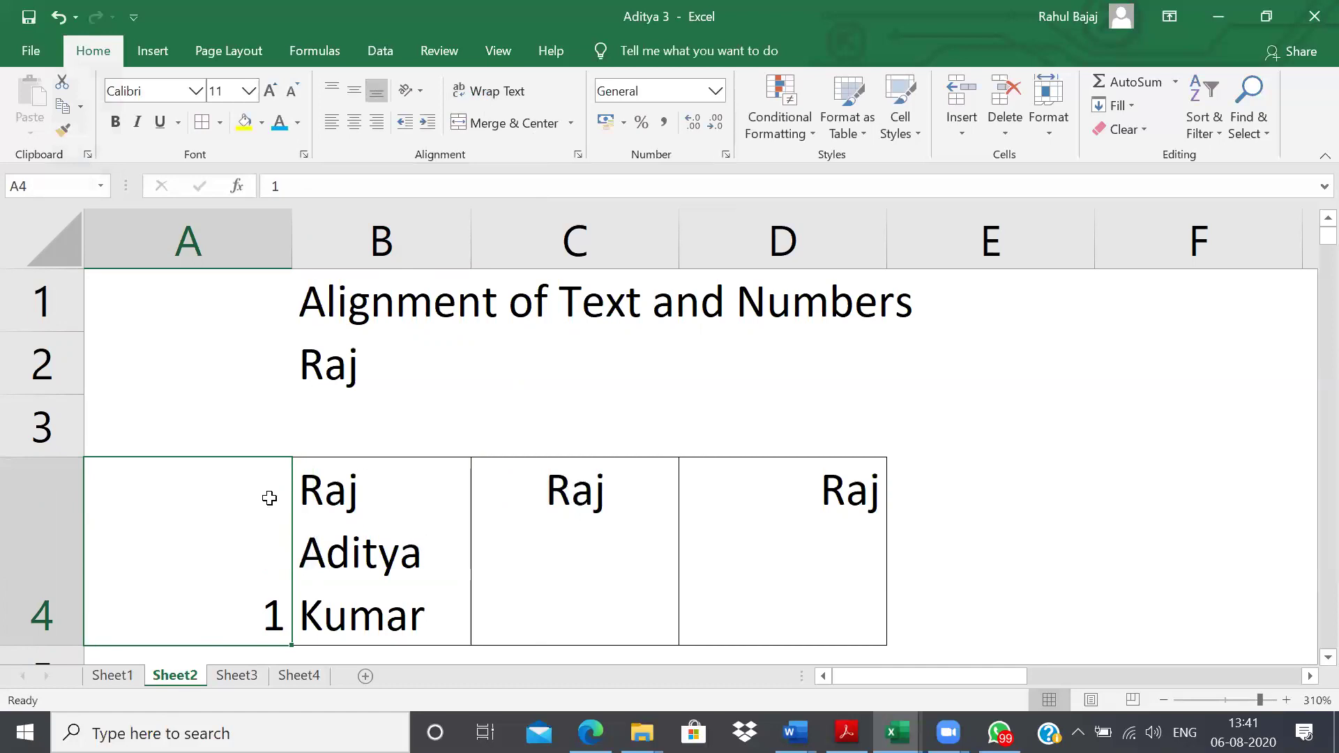
- Top-align the 1 in A4, keeping it right-aligned
left_click(354, 90)
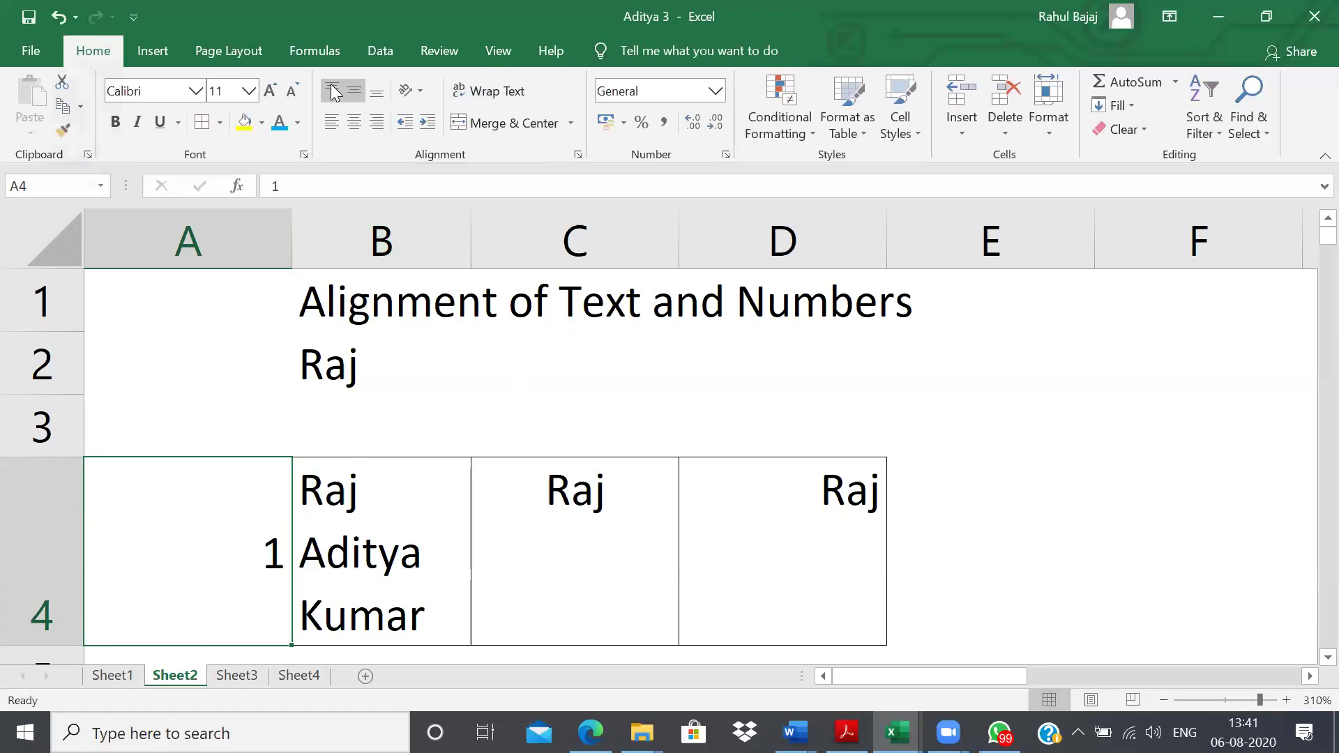
left_click(331, 89)
left_click(376, 123)
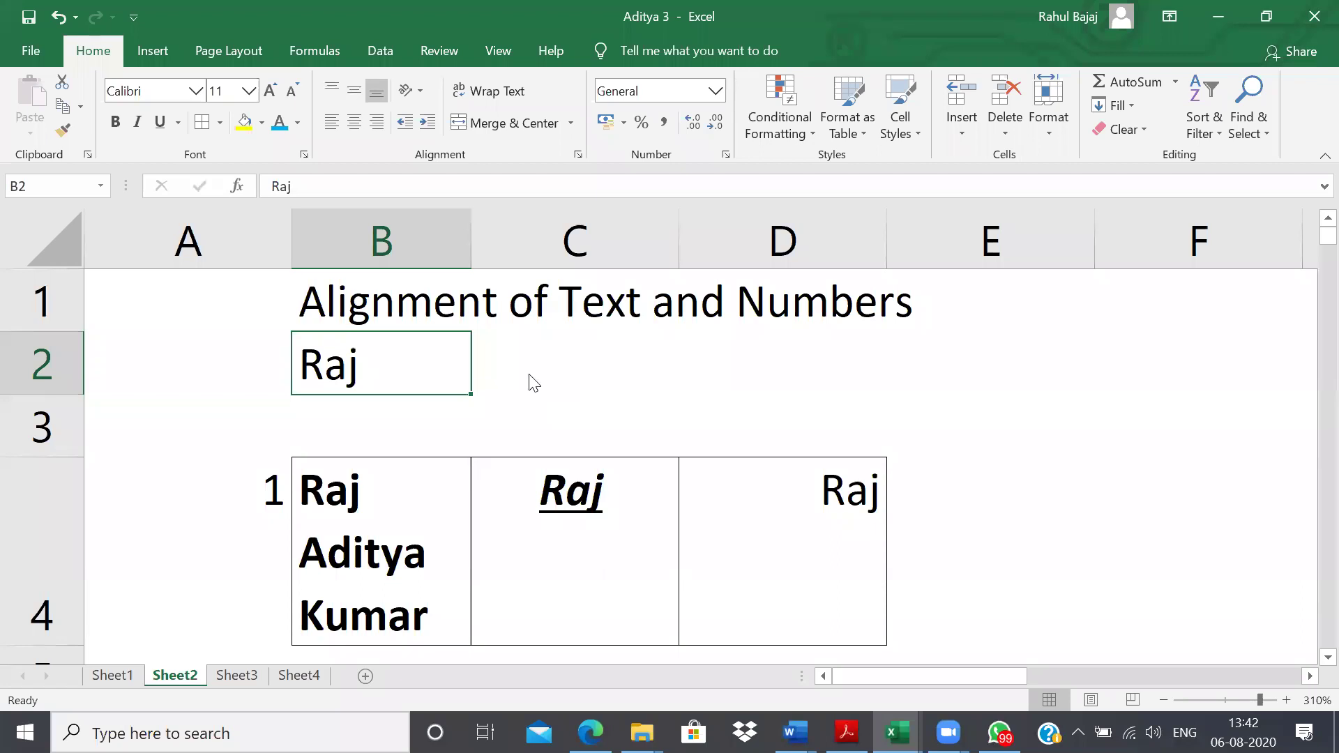
- Toggle bold on D4 and back off, leaving its text plain
key("Right")
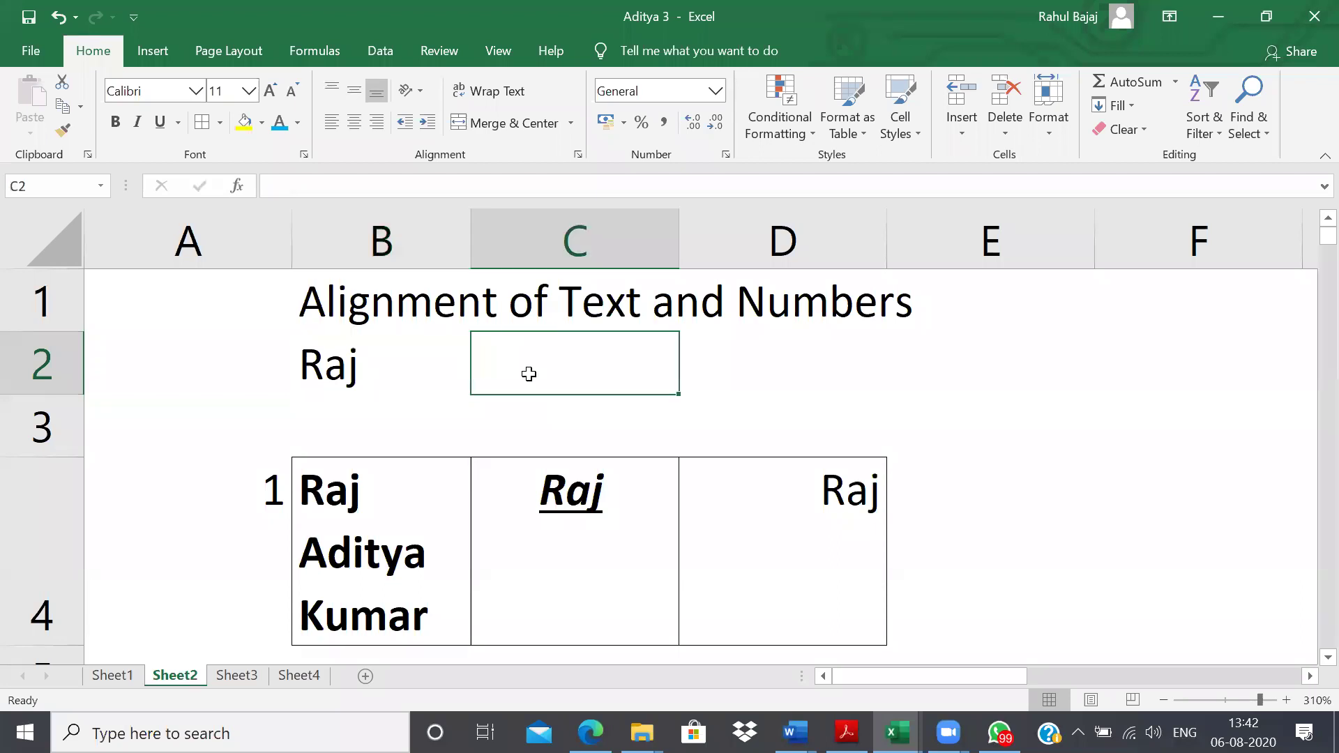
key("Right")
key("Down")
key("Down")
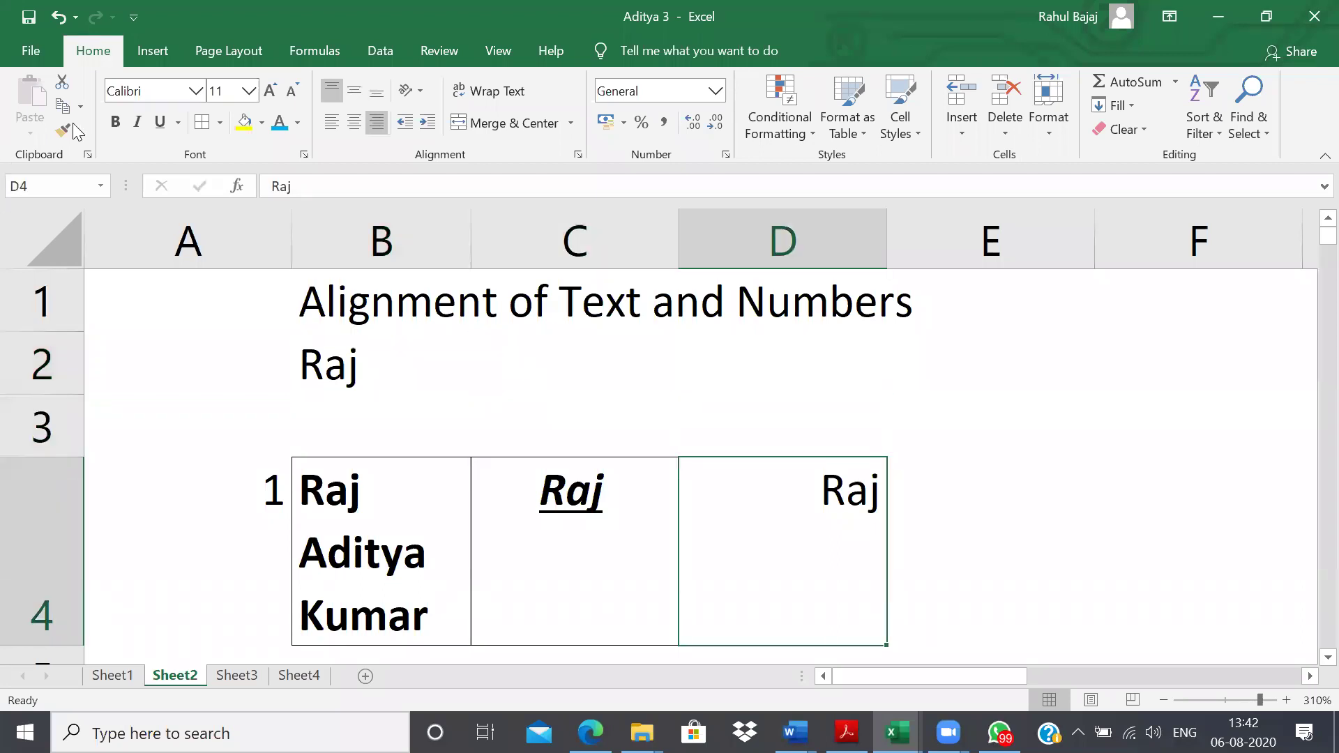
left_click(116, 124)
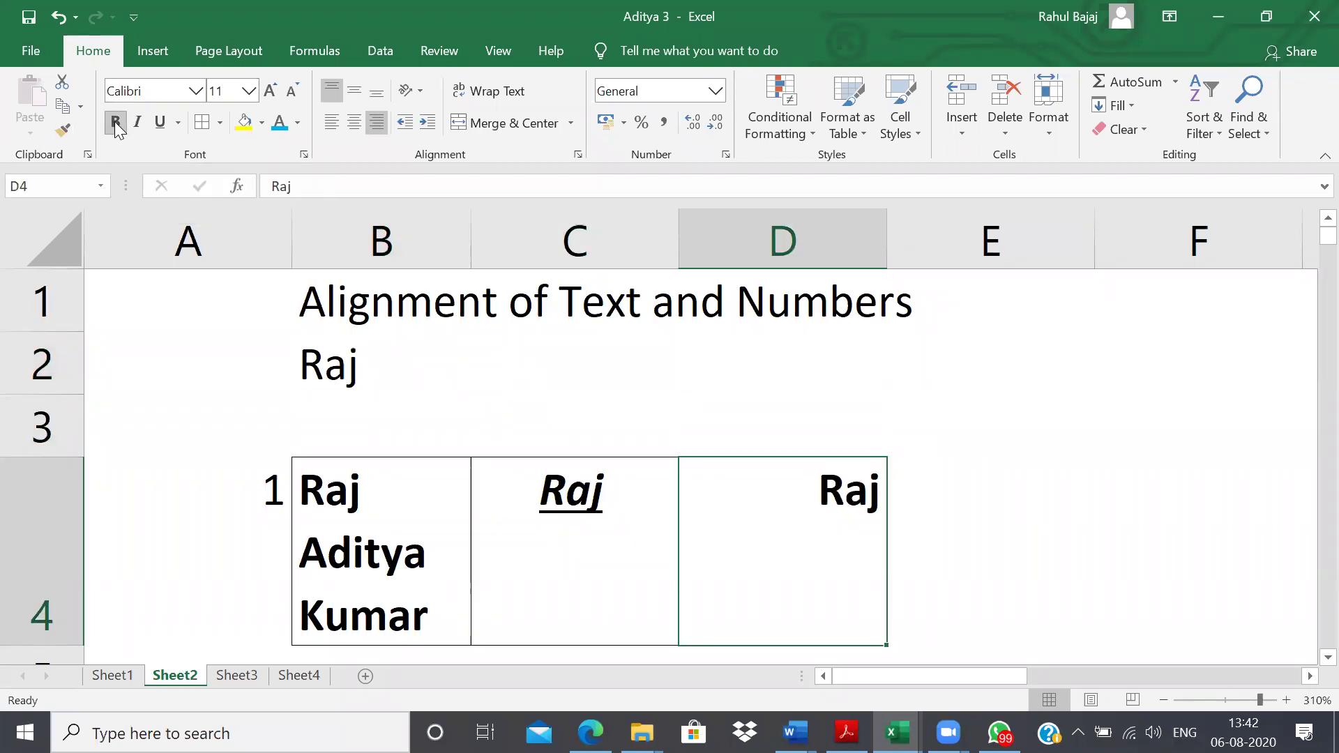
left_click(115, 124)
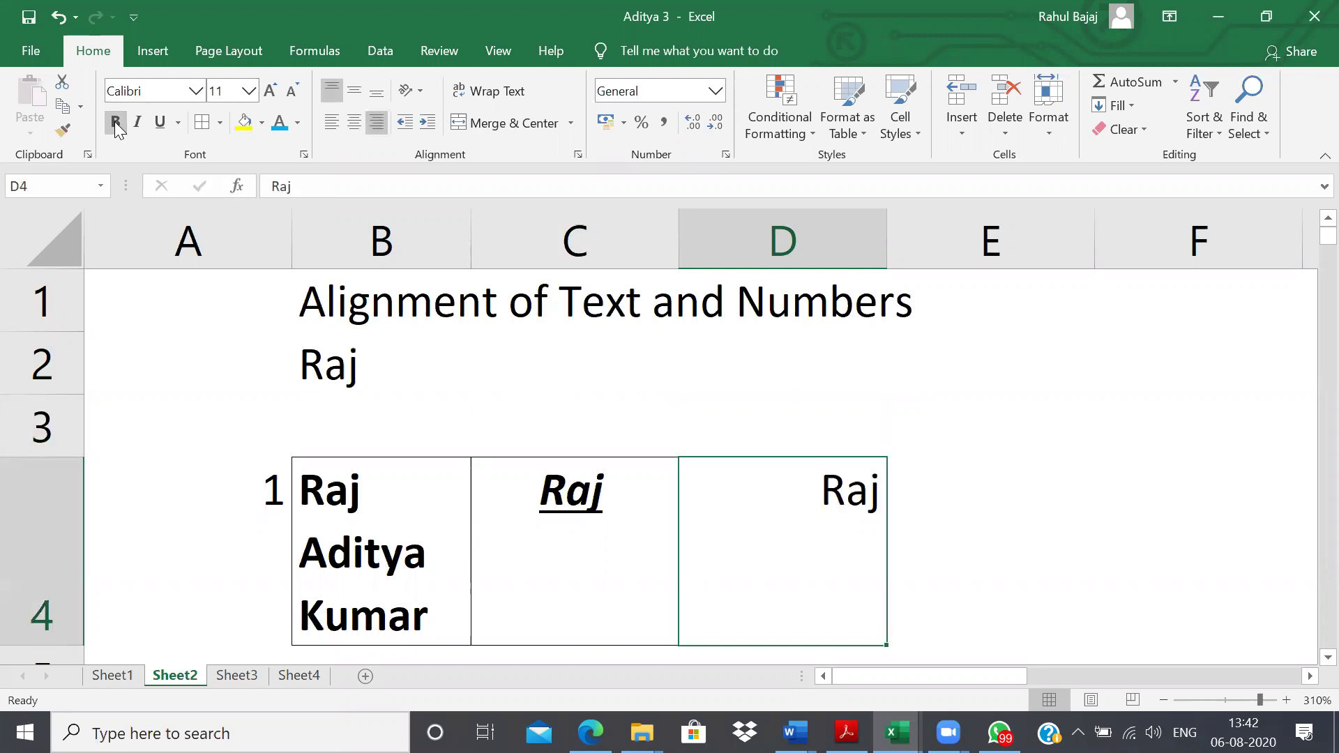
key("Up")
key("Up")
key("Up")
key("Down")
key("Down")
key("Up")
- Enter 'Control B' in D2 and leave D4 unbolded after toggling bold
type("Control ")
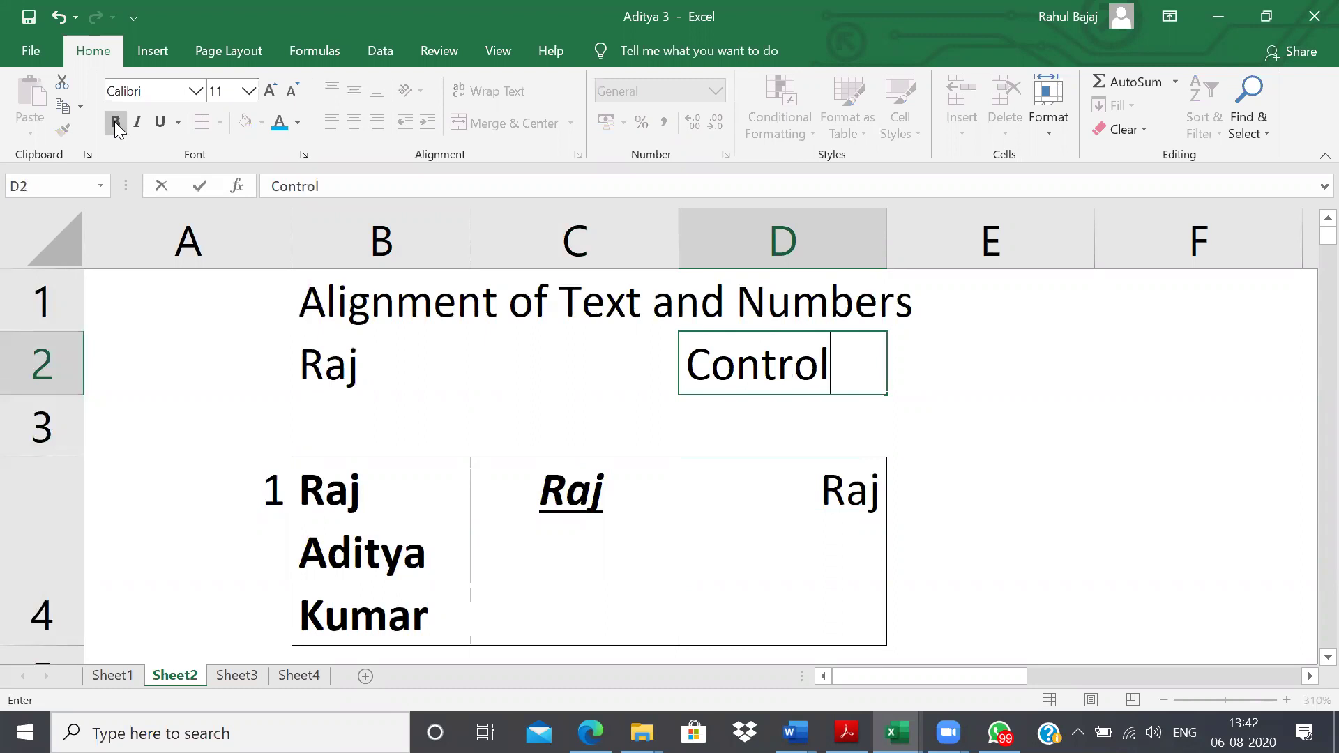
type("B")
key("Return")
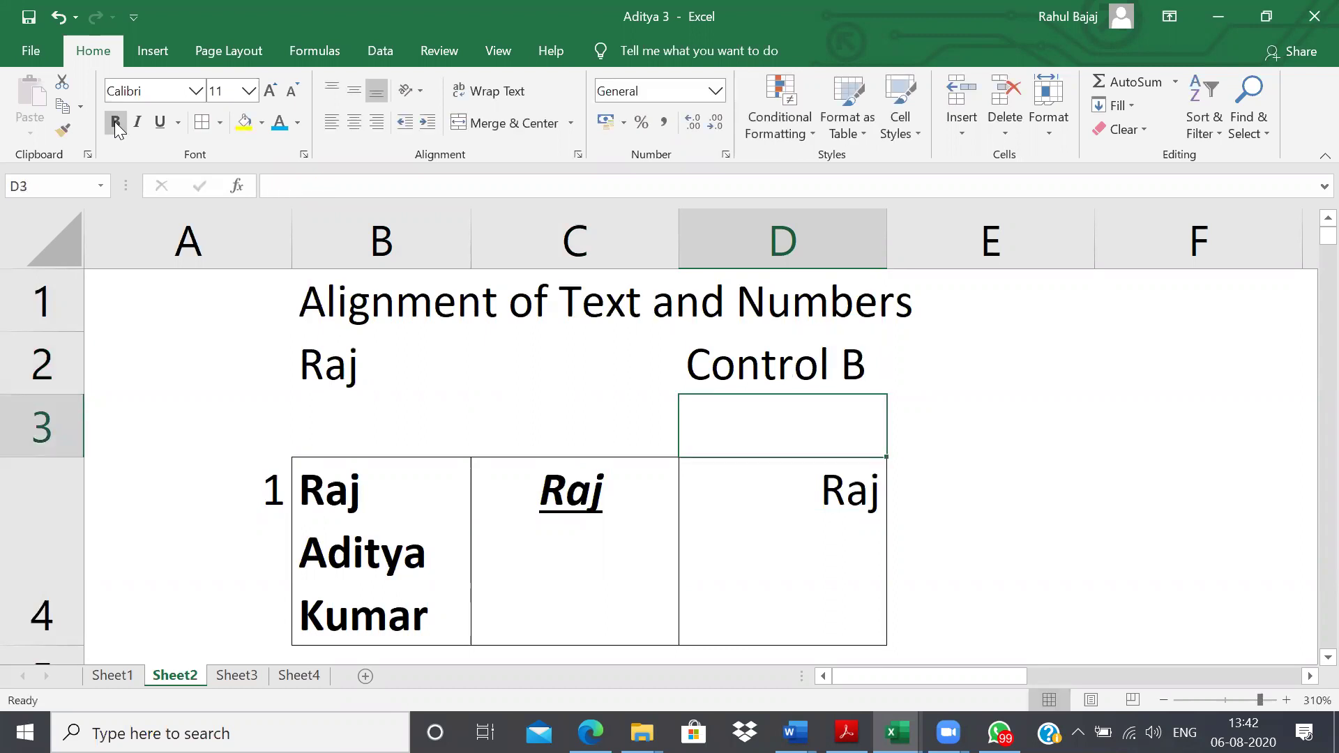
key("Down")
key("ctrl+b")
left_click(116, 122)
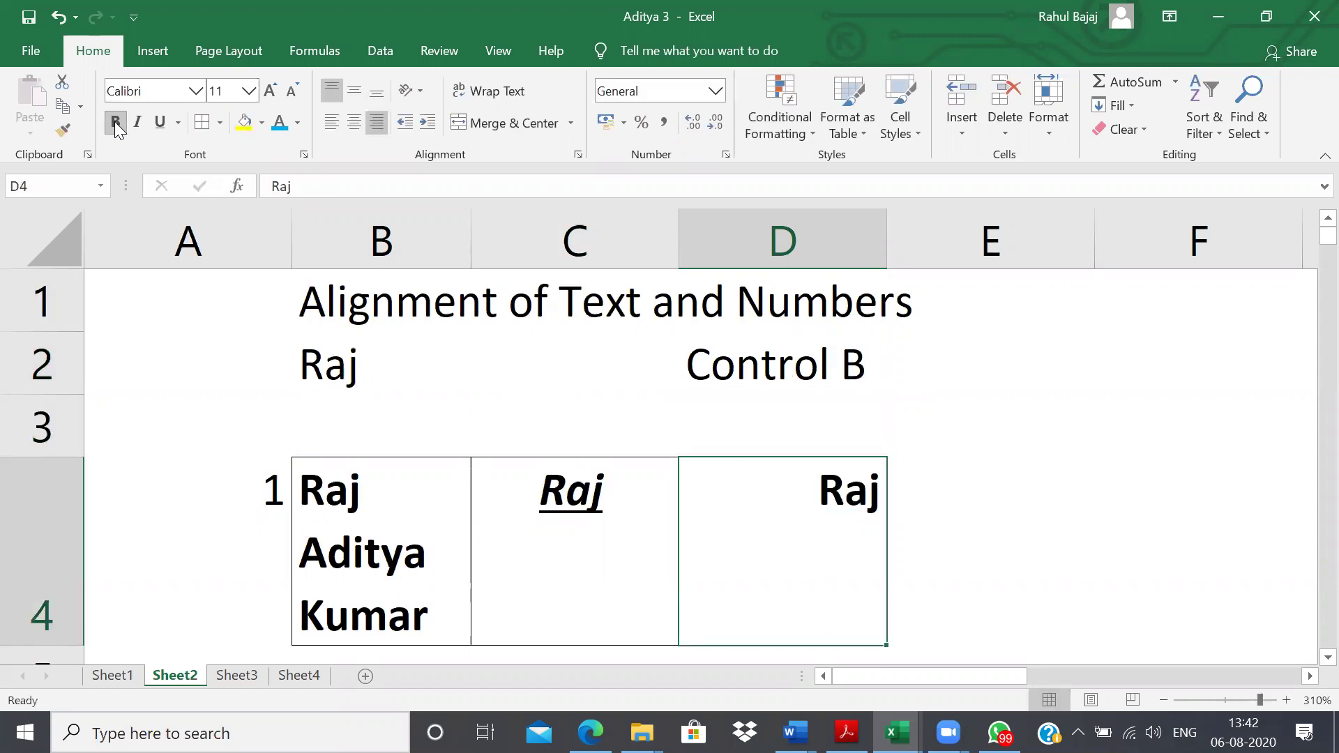
left_click(115, 123)
left_click(116, 122)
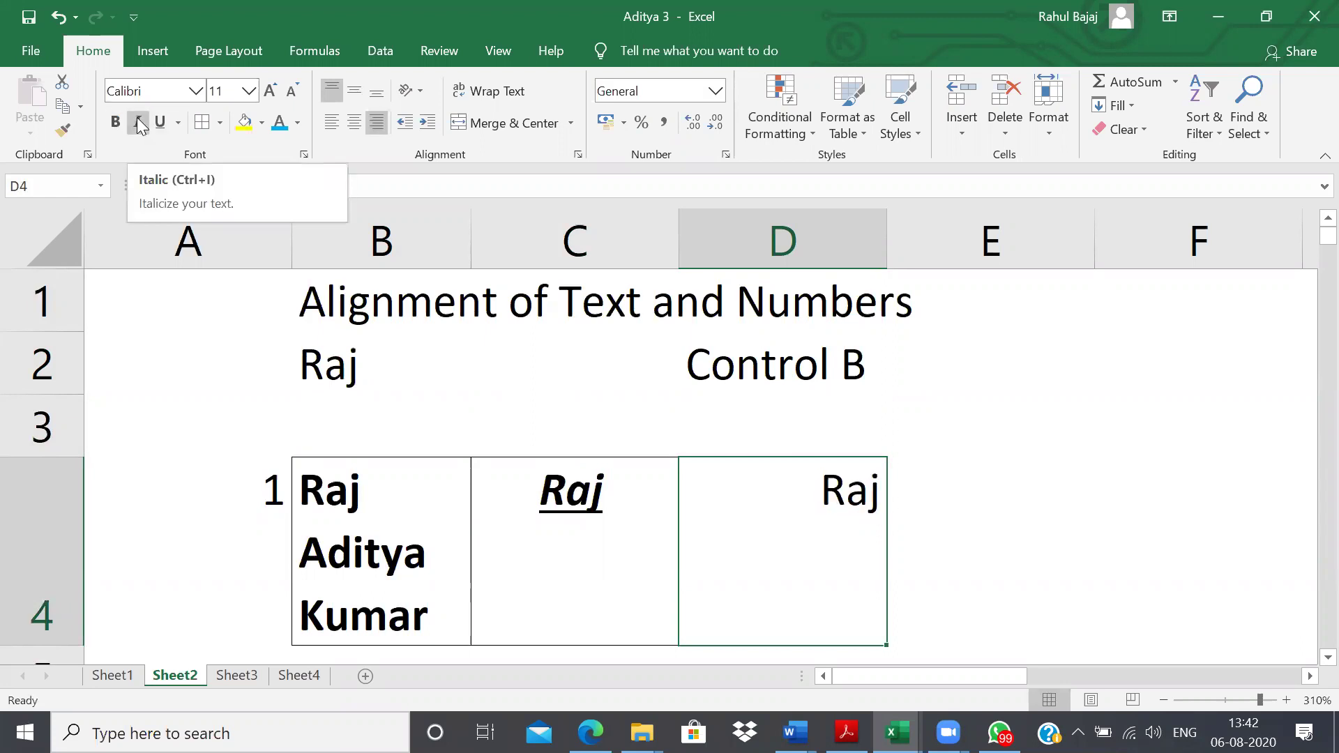
- Make the name in D4 italic
left_click(140, 124)
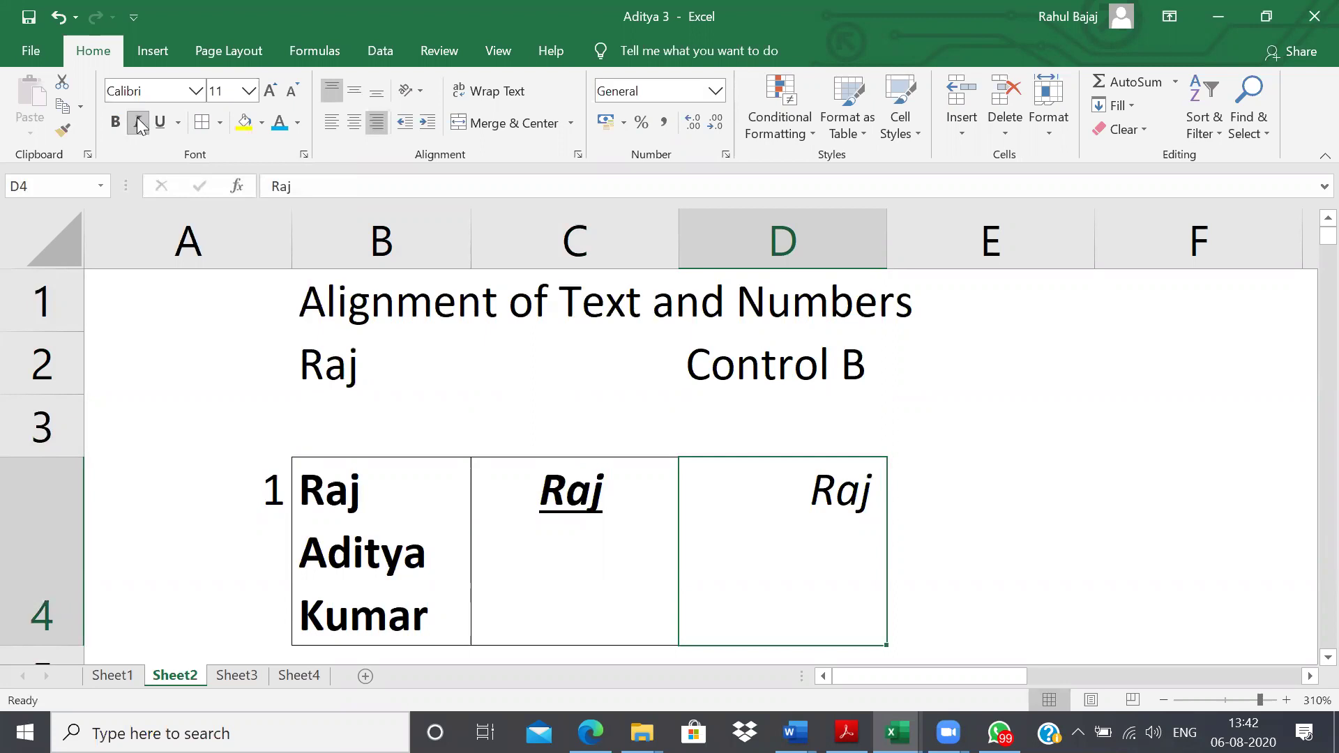
left_click(140, 125)
left_click(140, 126)
- Enter 'Control I' in D3, correcting the typo
left_click(754, 408)
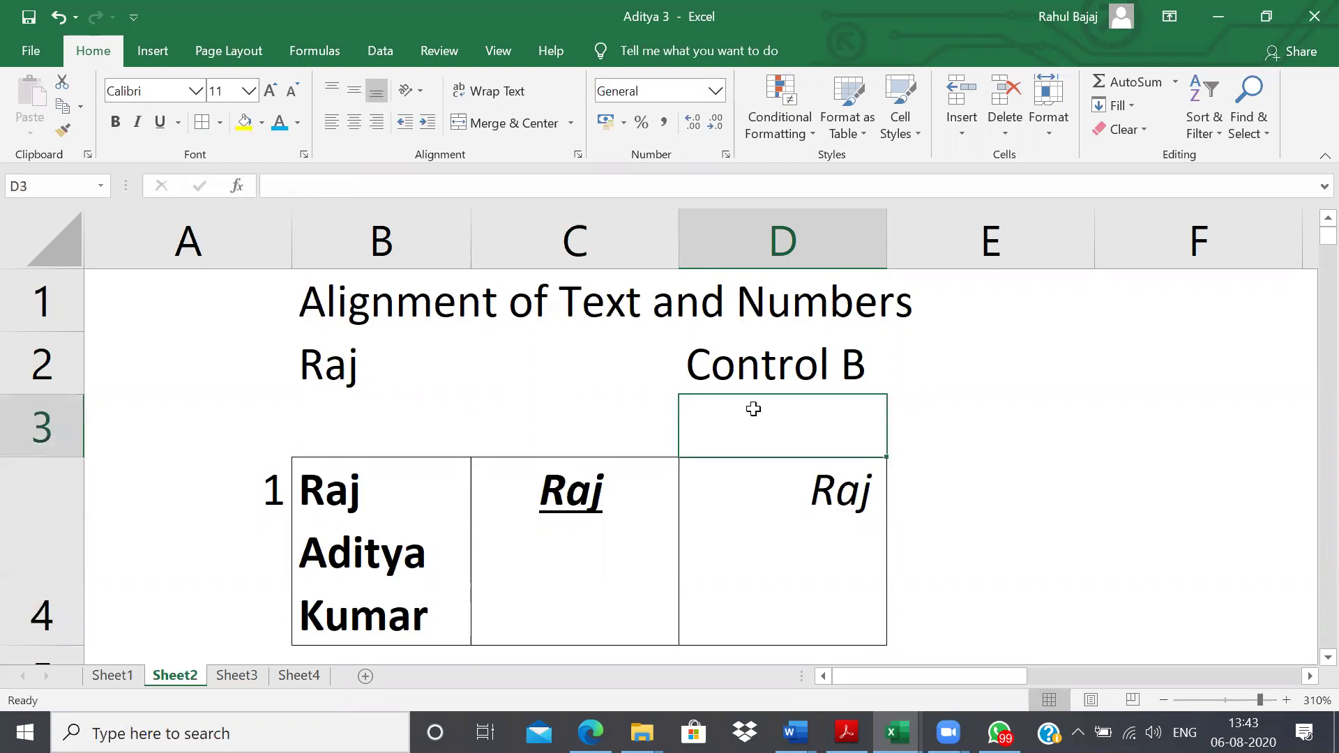
type("Contril")
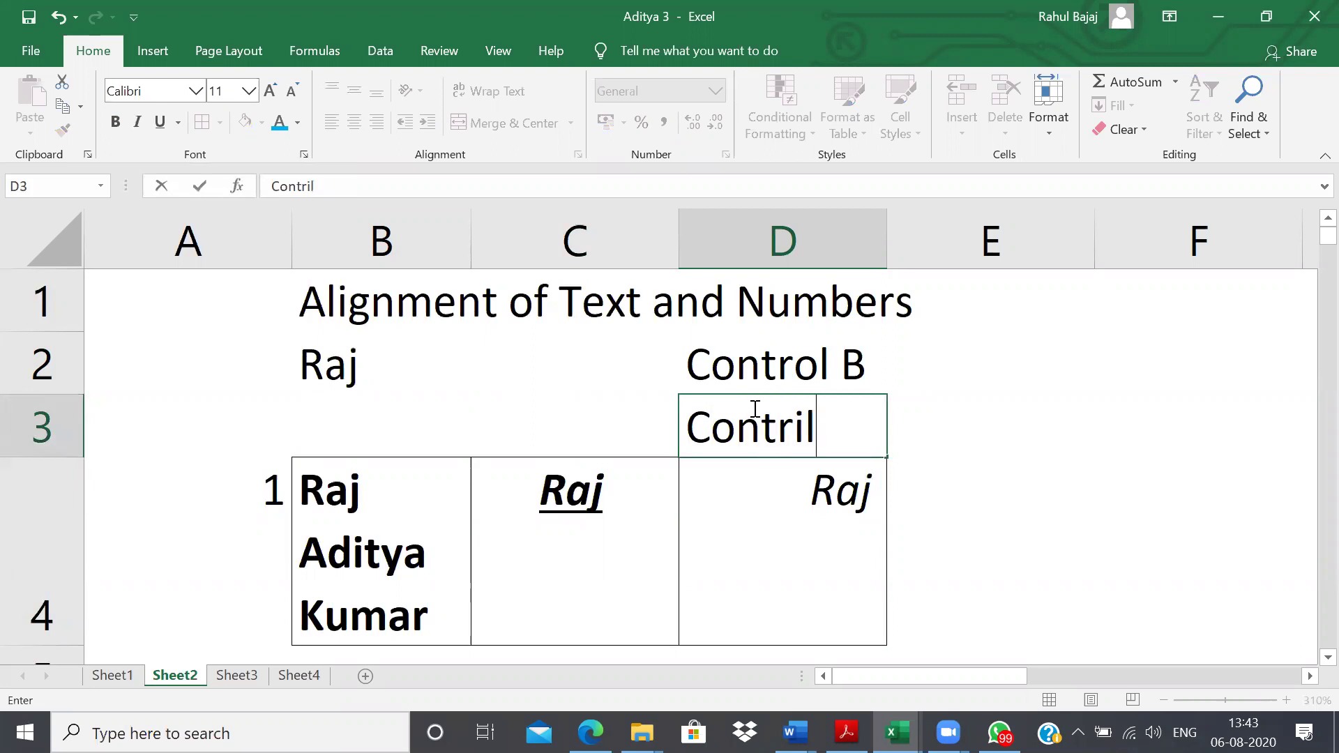
key("BackSpace")
key("BackSpace")
type("ol I")
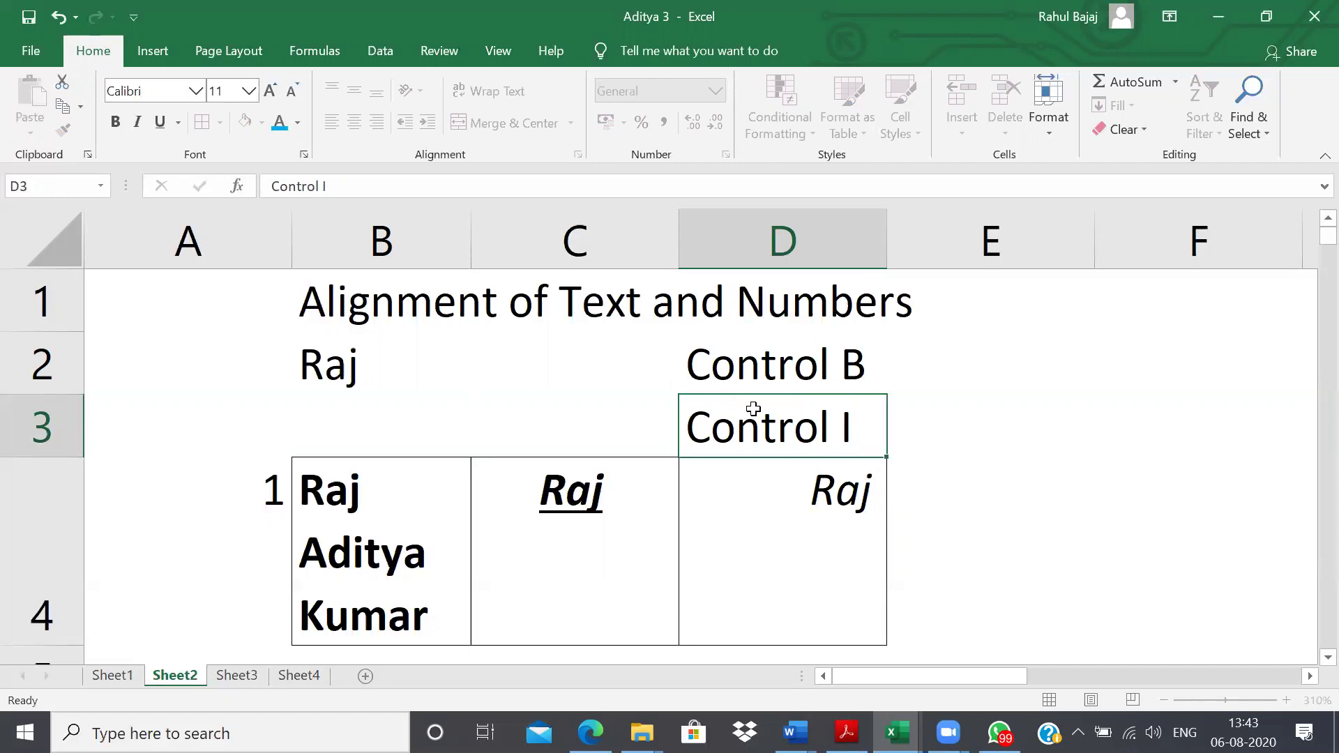
key("Up")
- Add the labels 'Bold' in E2 and 'Italic' in E3
key("Right")
type("Bol")
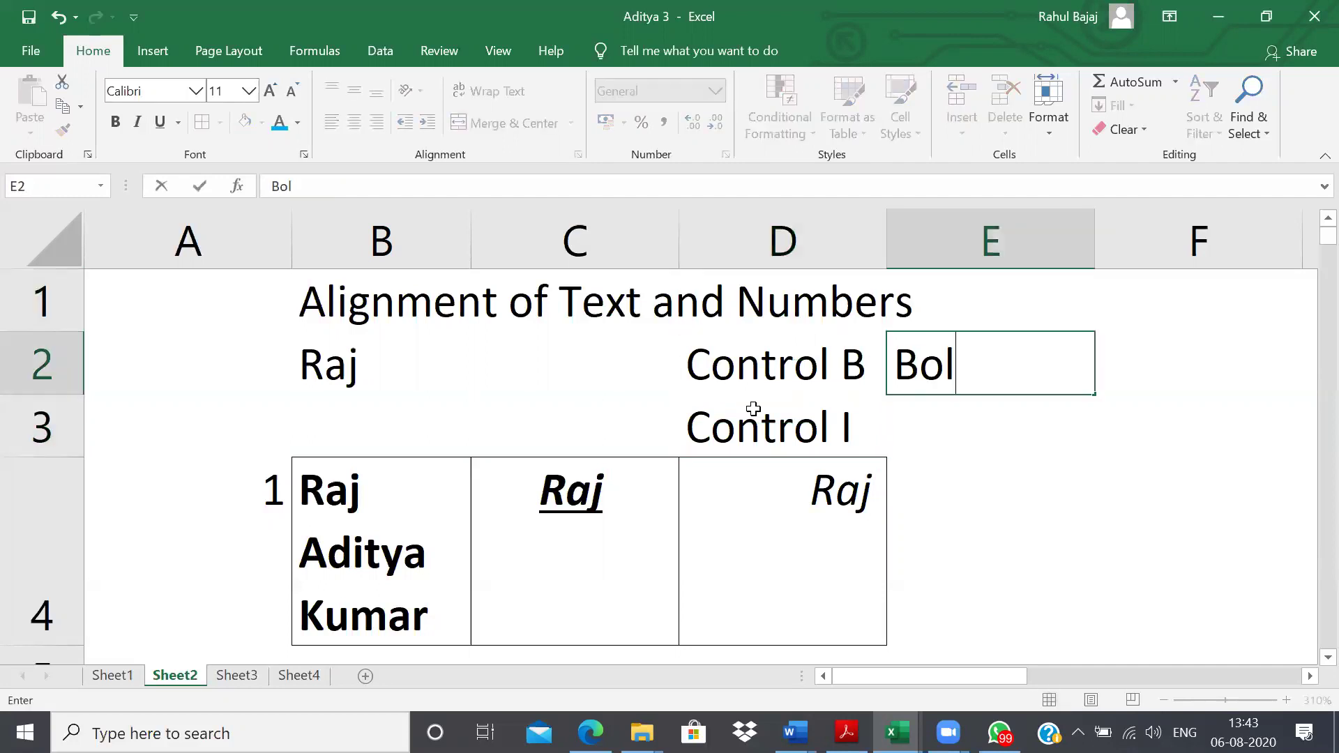
type("d")
key("Return")
type("Italic")
key("Return")
key("Left")
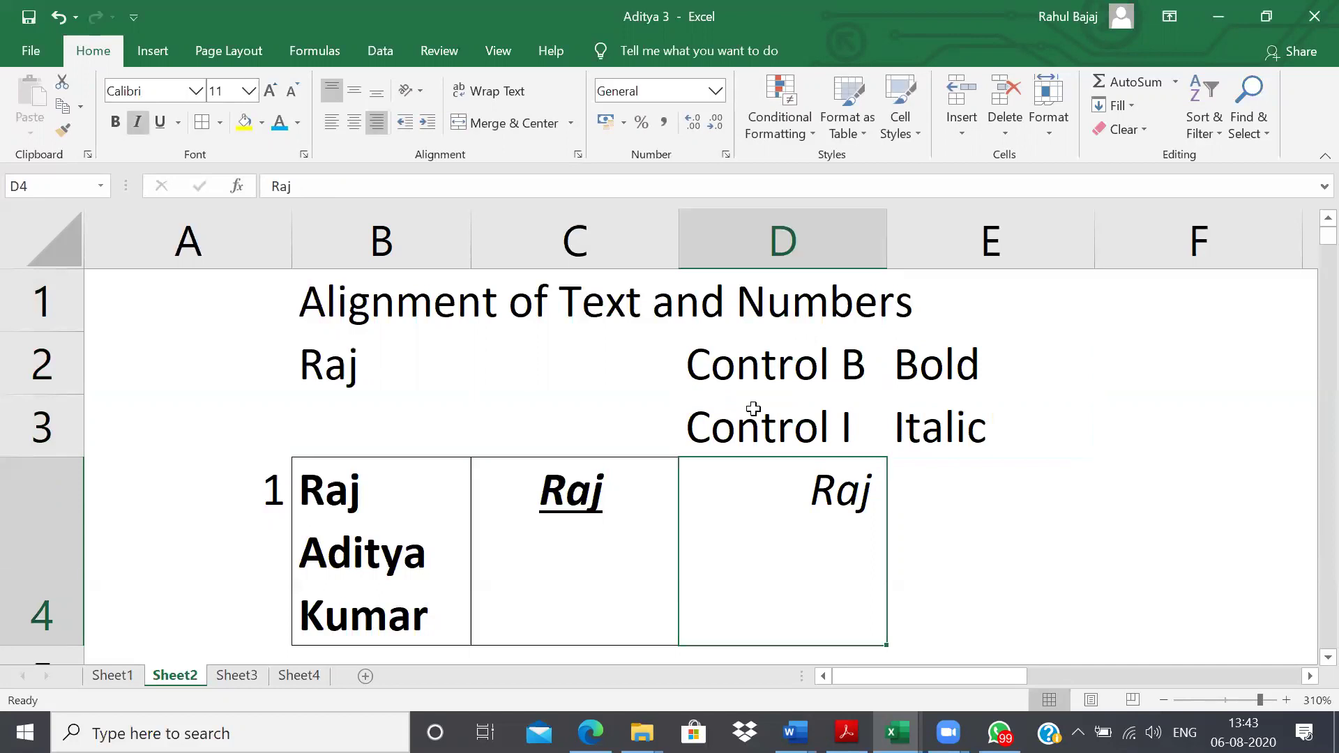
key("ctrl+u")
key("ctrl+u")
- Underline the name in D4 and remove its italic
left_click(162, 124)
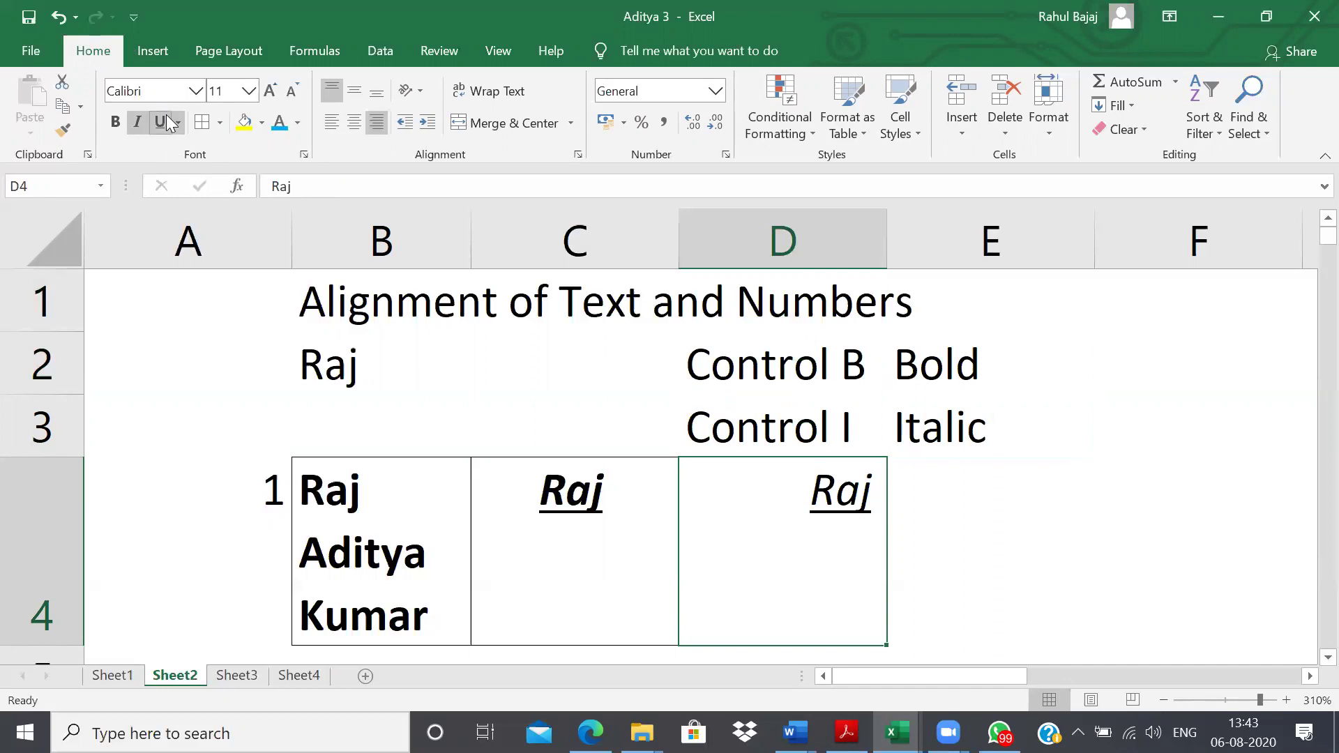
left_click(167, 123)
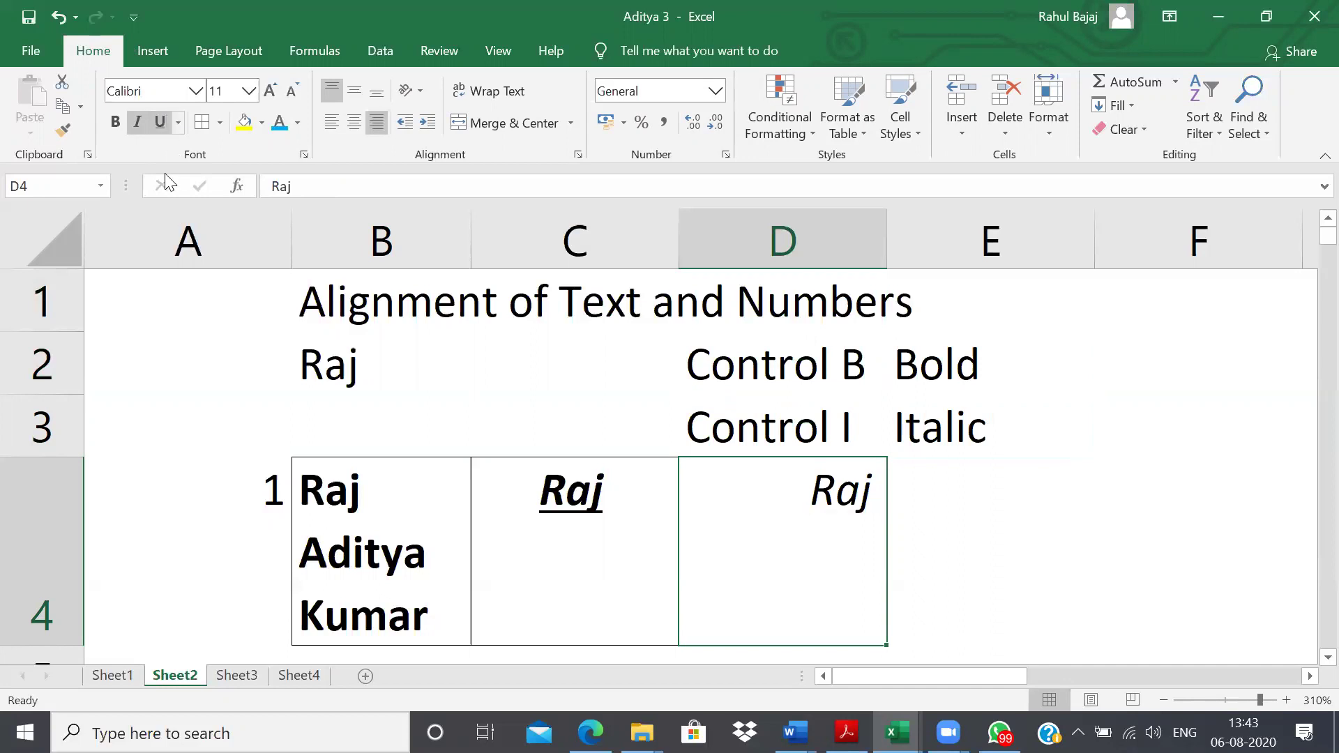
left_click(137, 126)
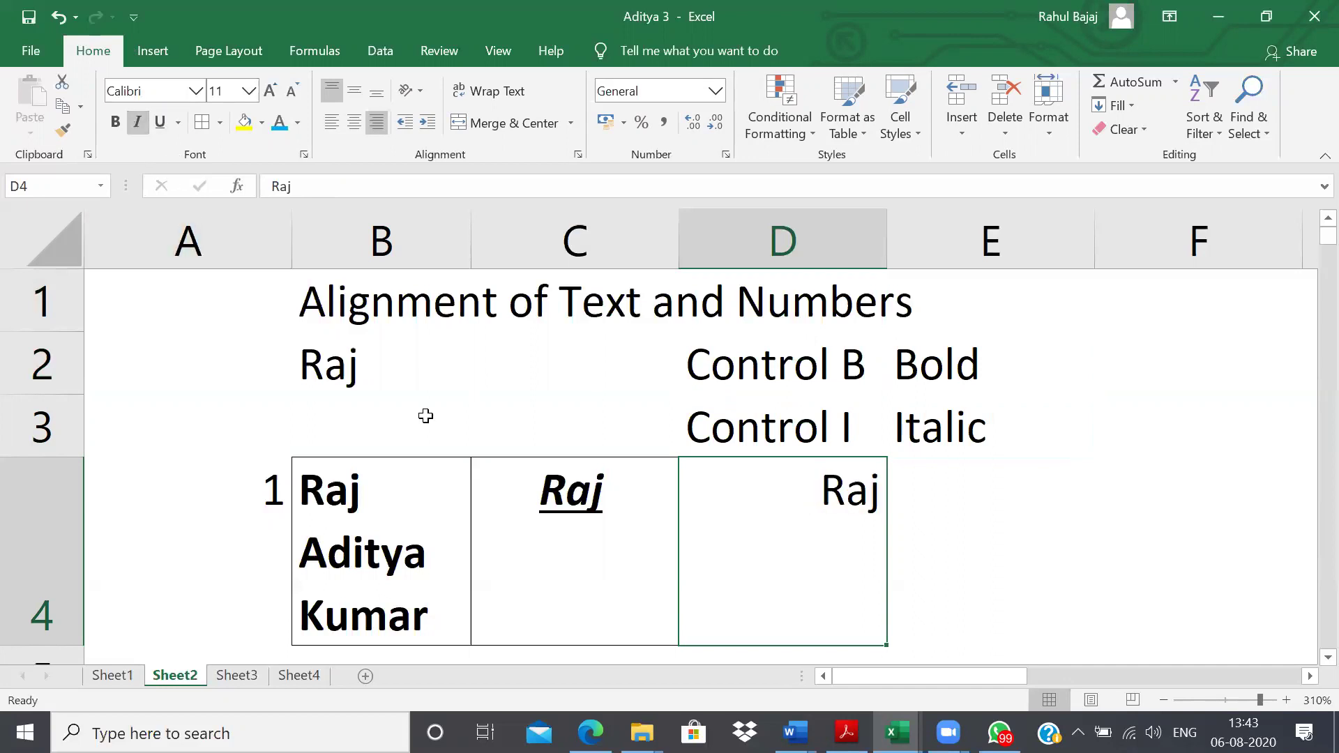
left_click(164, 123)
- Insert a blank row and copy 'Control I' from D3 into the new D4
left_click(973, 447)
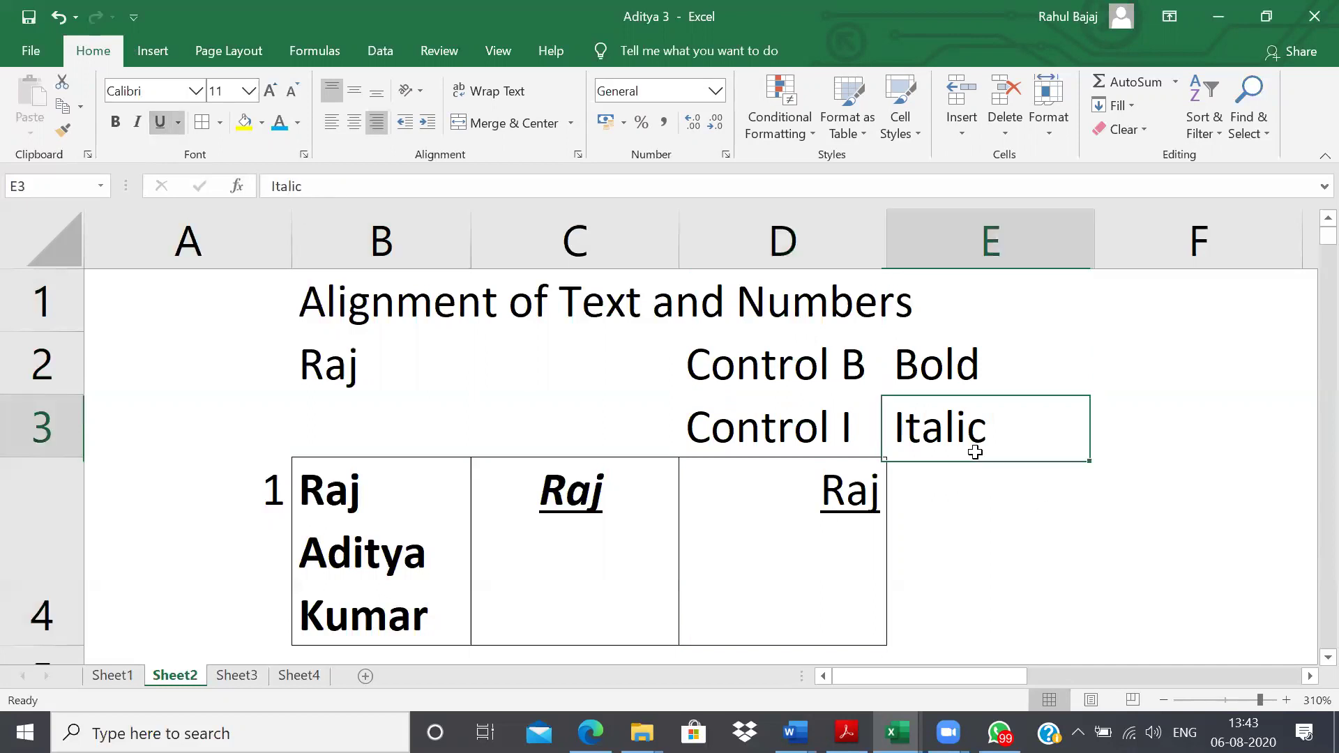
key("Down")
key("shift+space")
key("ctrl+shift+plus")
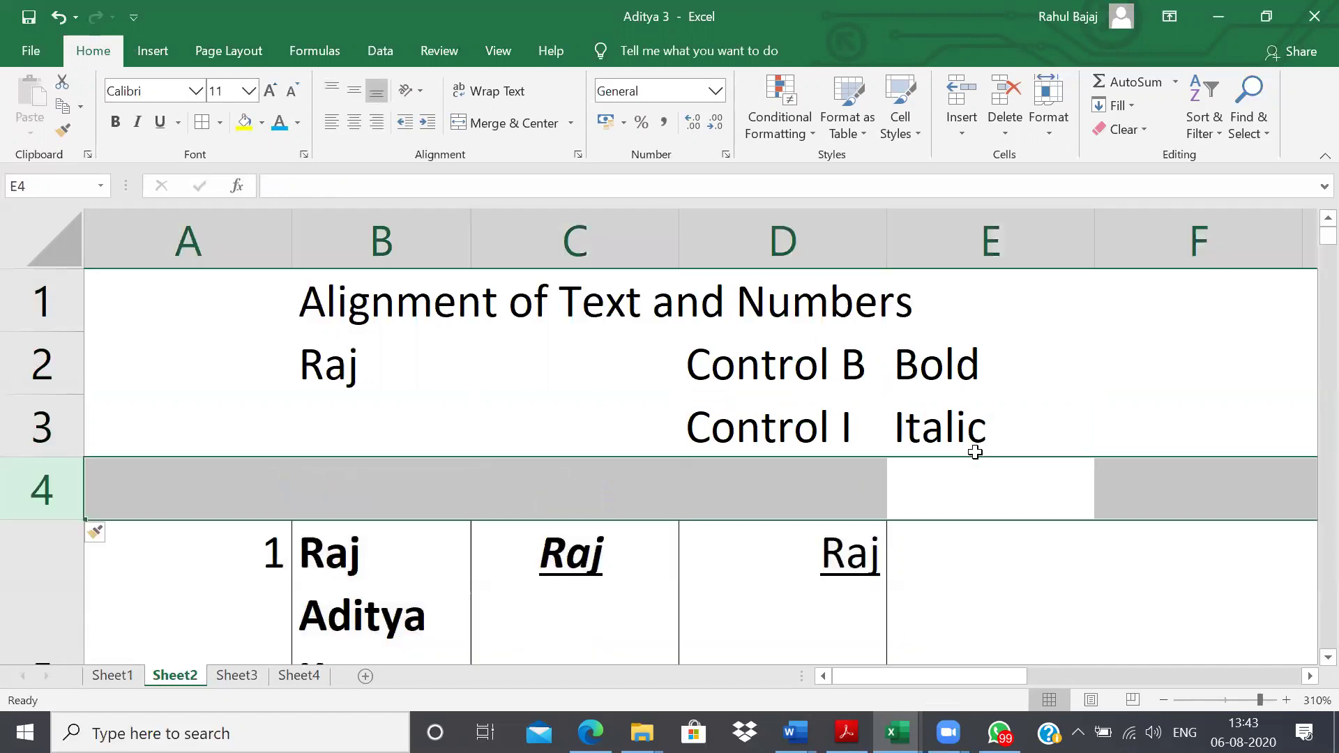
left_click(975, 452)
key("Left")
key("ctrl+c")
key("Down")
key("Return")
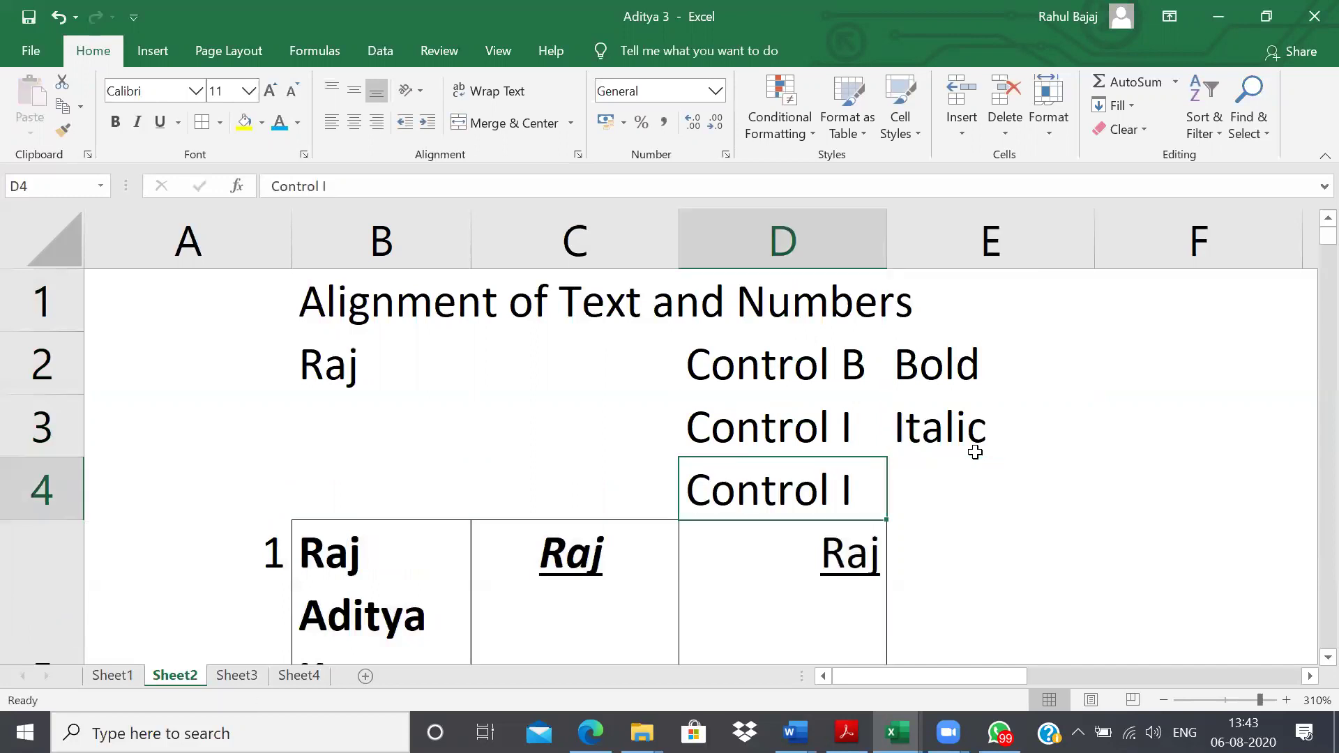
- Change the D4 entry to 'Control U' and label E4 'Underline'
key("F2")
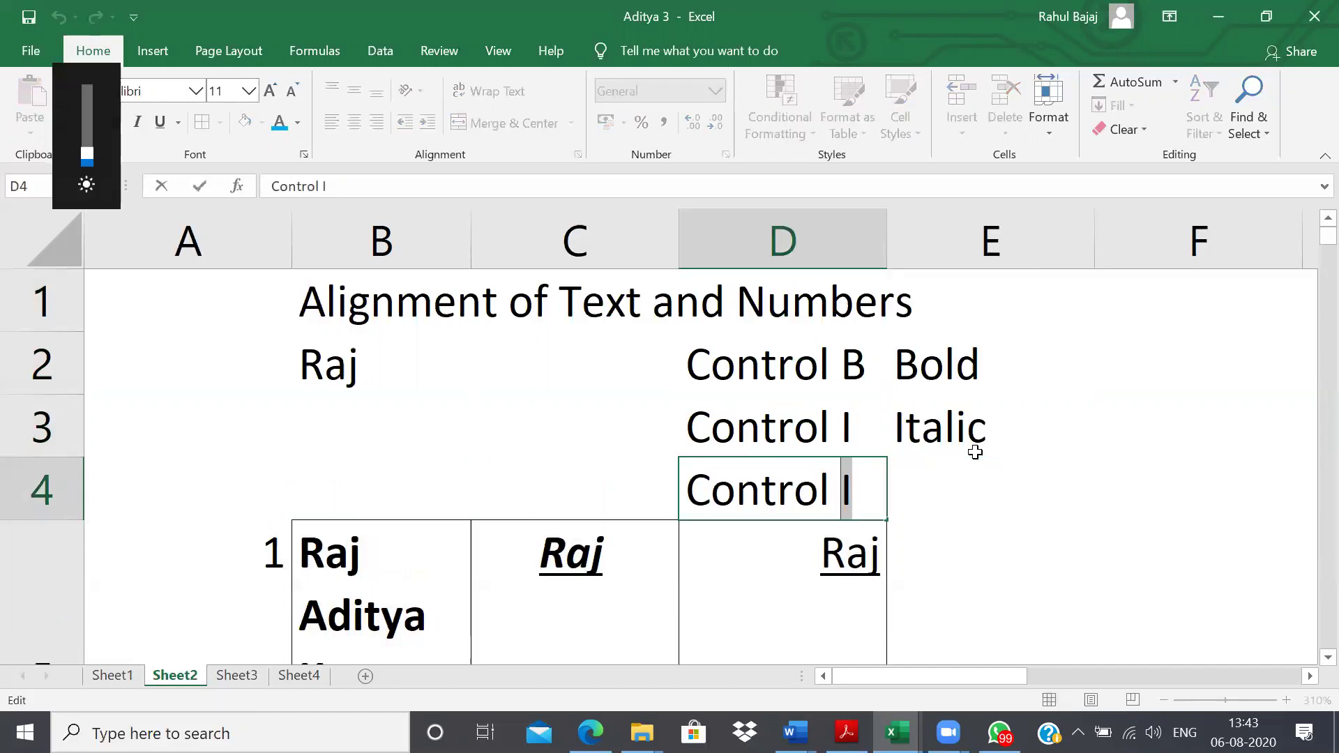
key("BackSpace")
type("U")
key("Return")
left_click(975, 452)
type("Un")
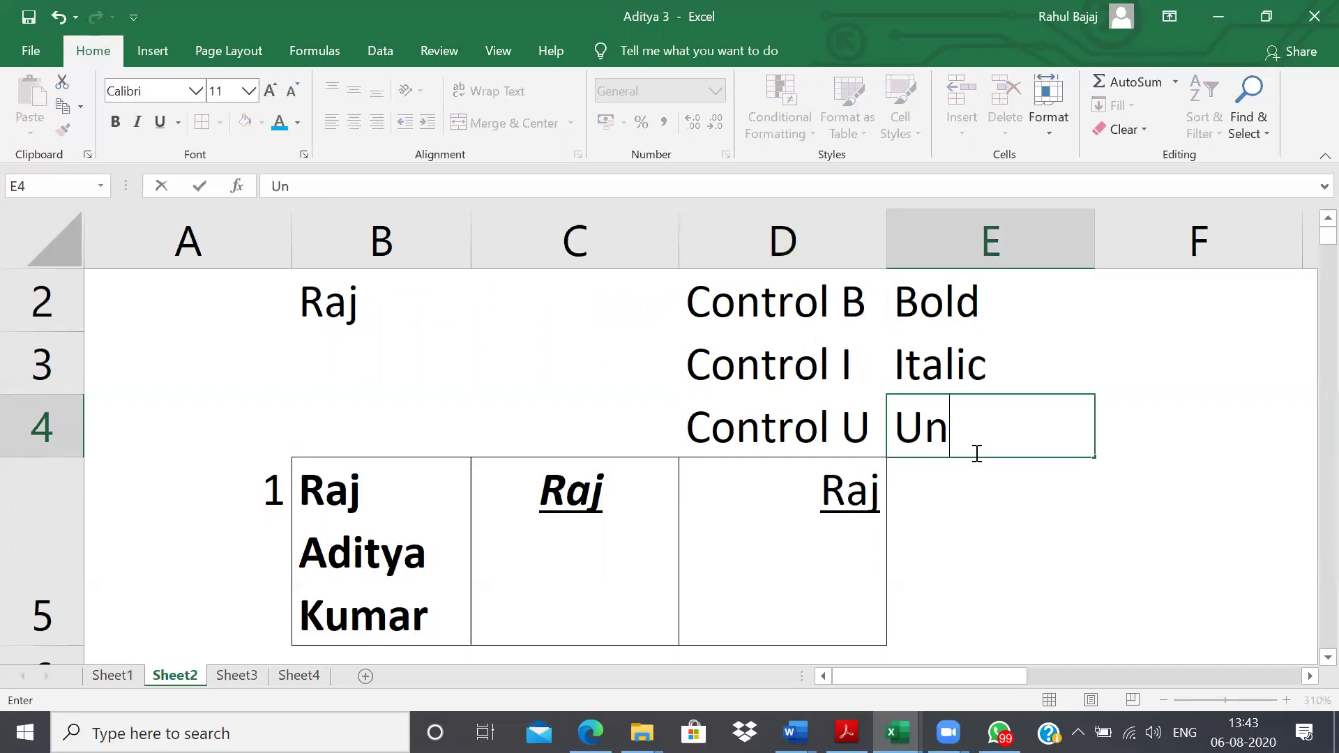
type("derline")
key("Return")
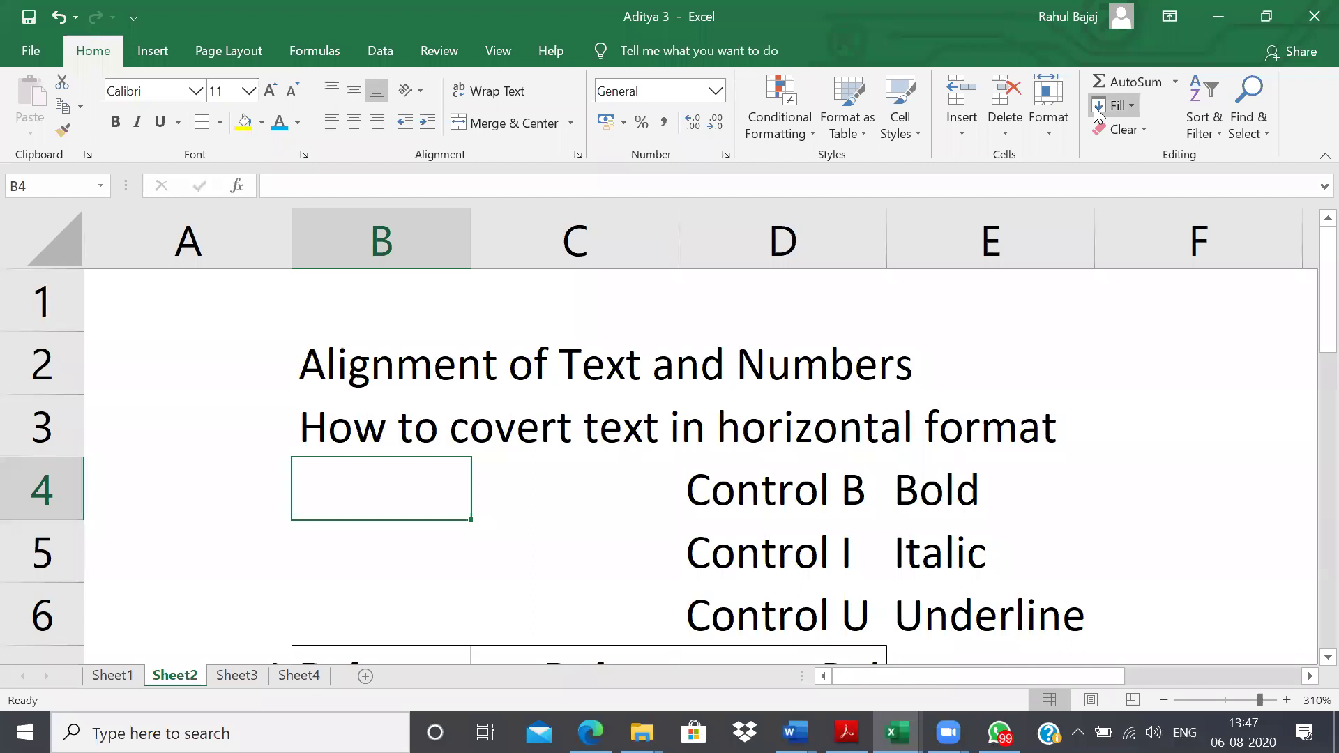
- Enter the short name in B4, set Vertical Text orientation, and turn on Wrap Text
left_click(259, 440)
key("Right")
key("Down")
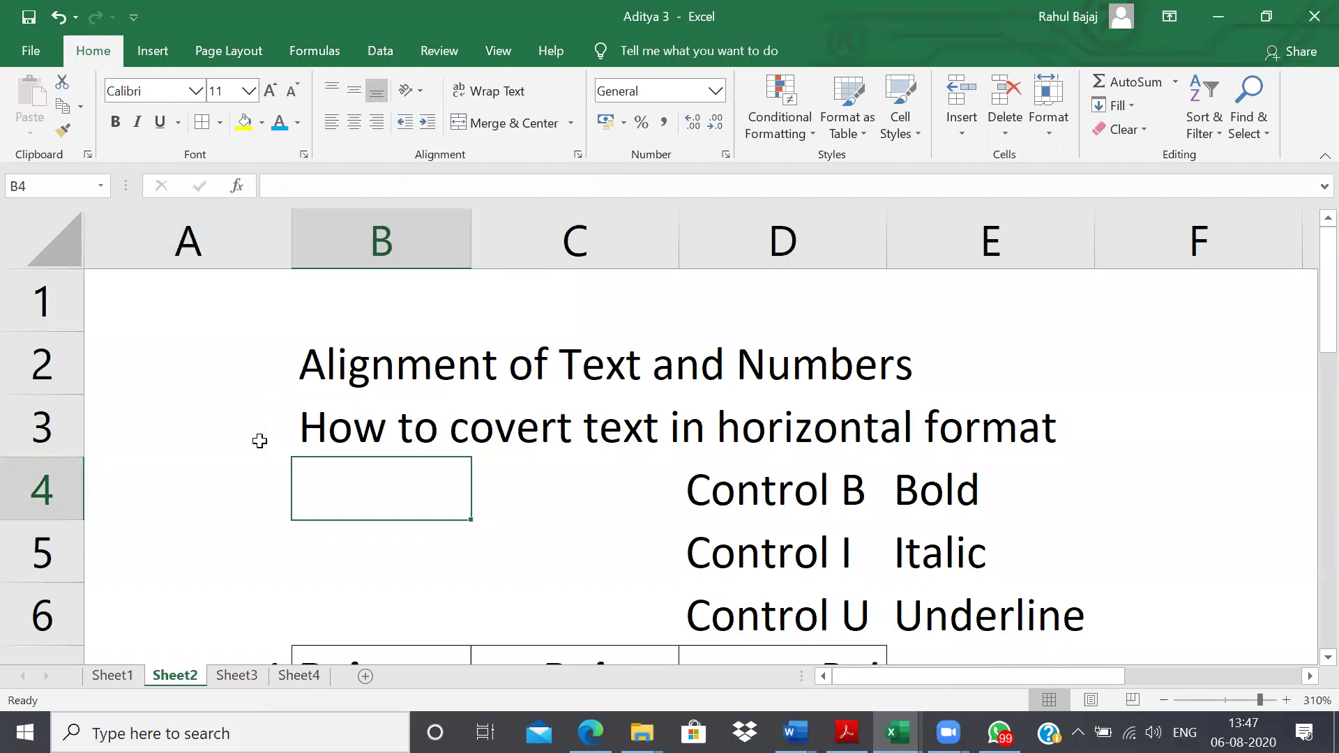
type("Raj")
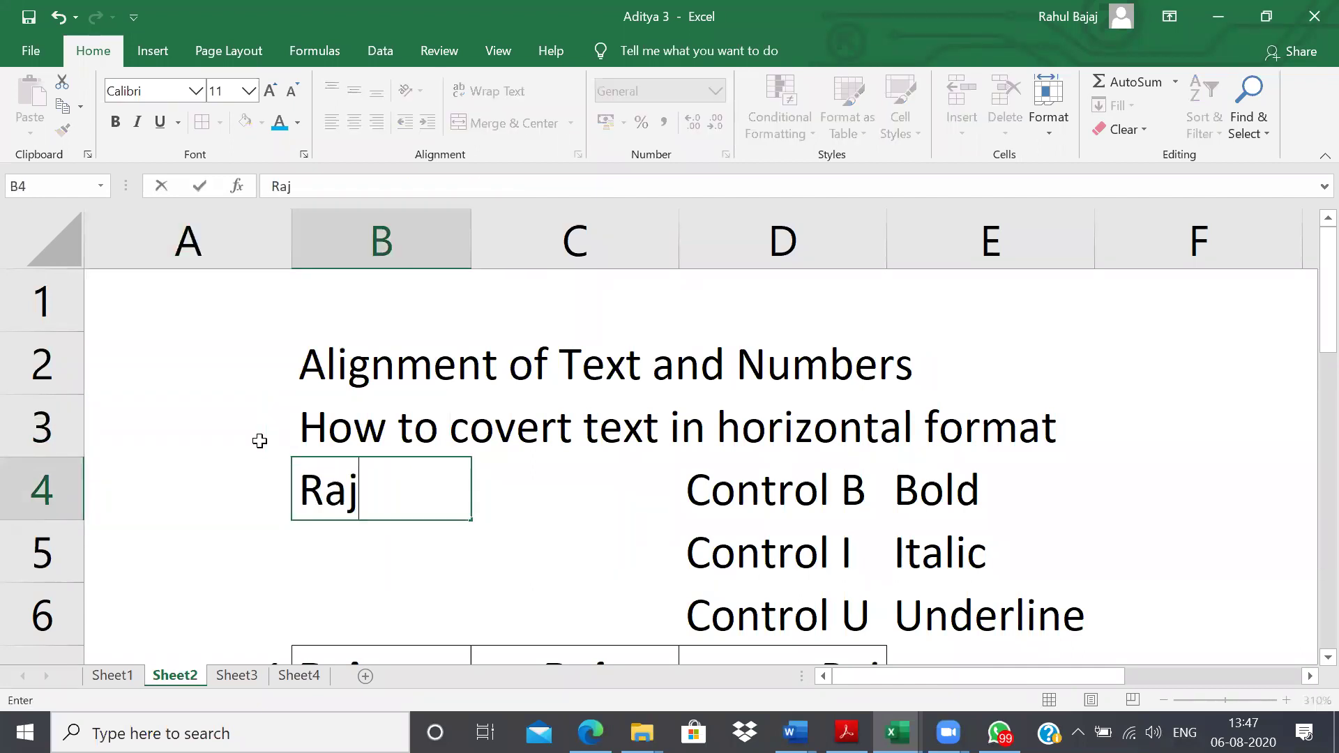
key("ctrl+Return")
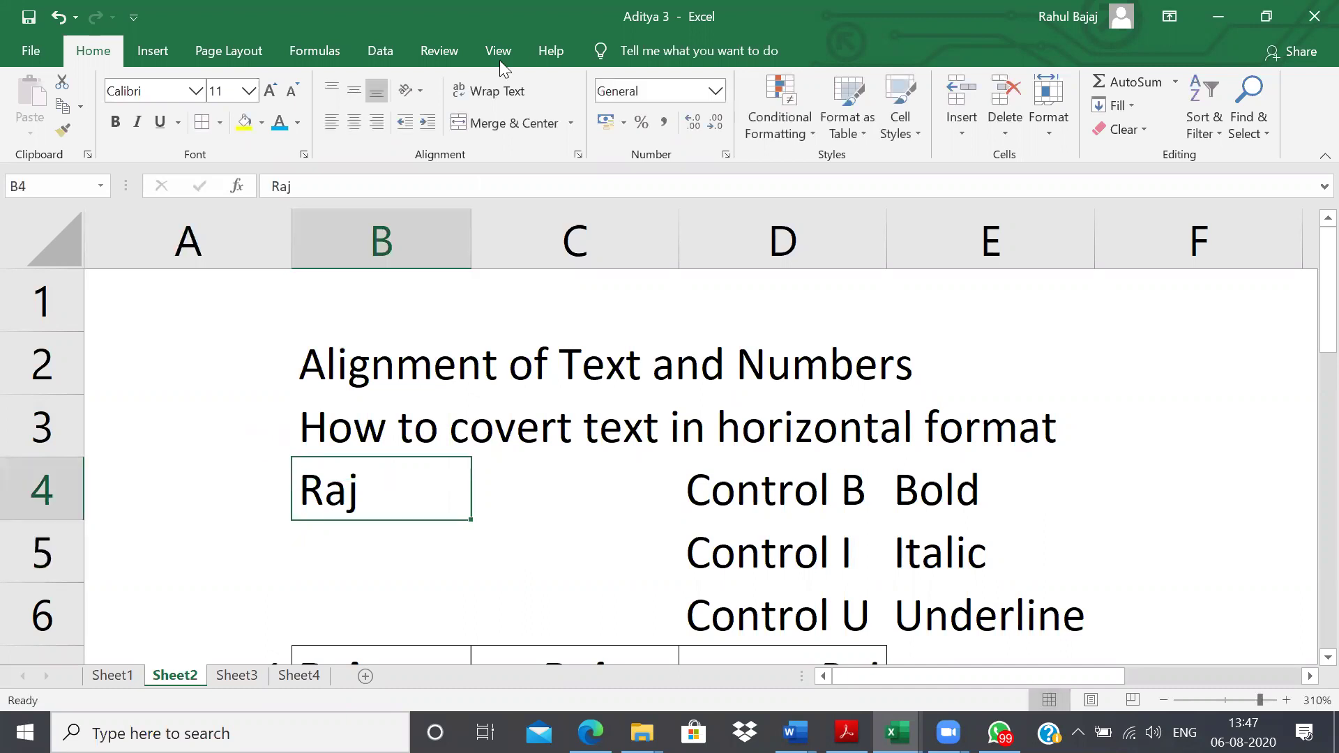
left_click(404, 91)
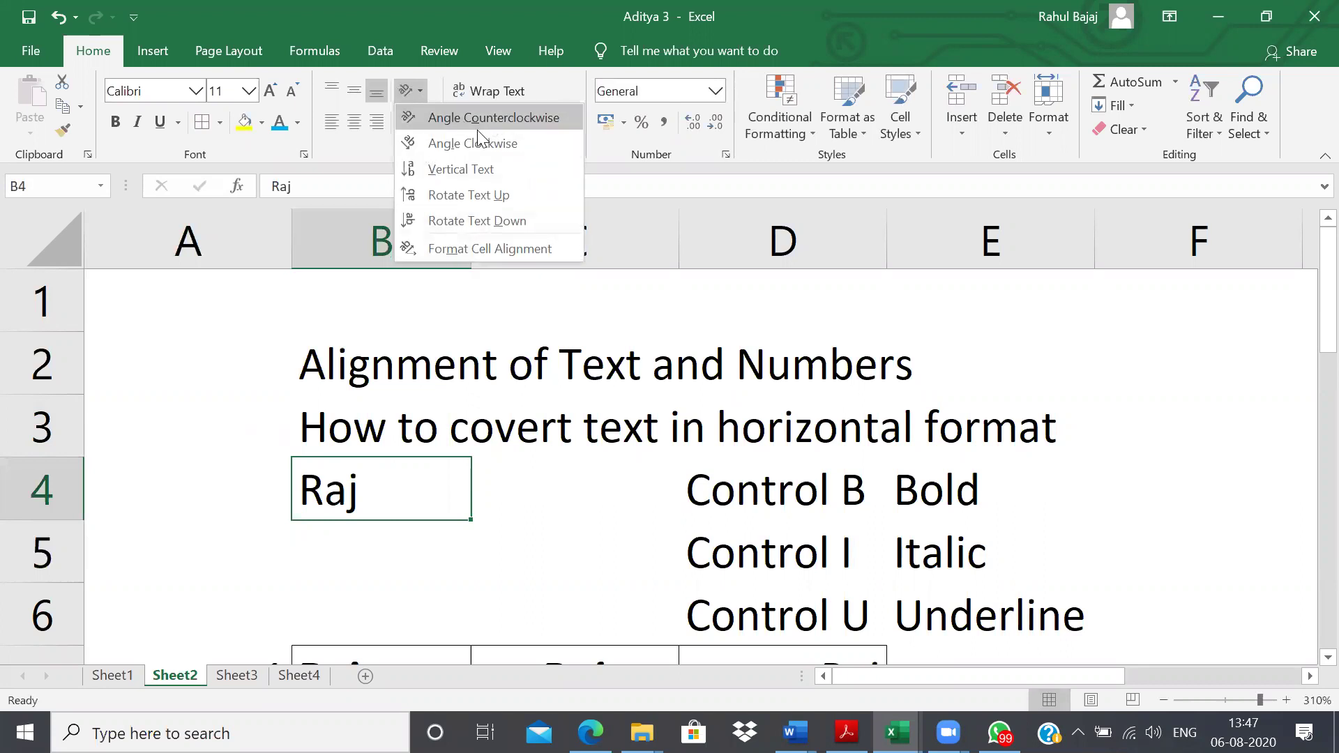
left_click(468, 169)
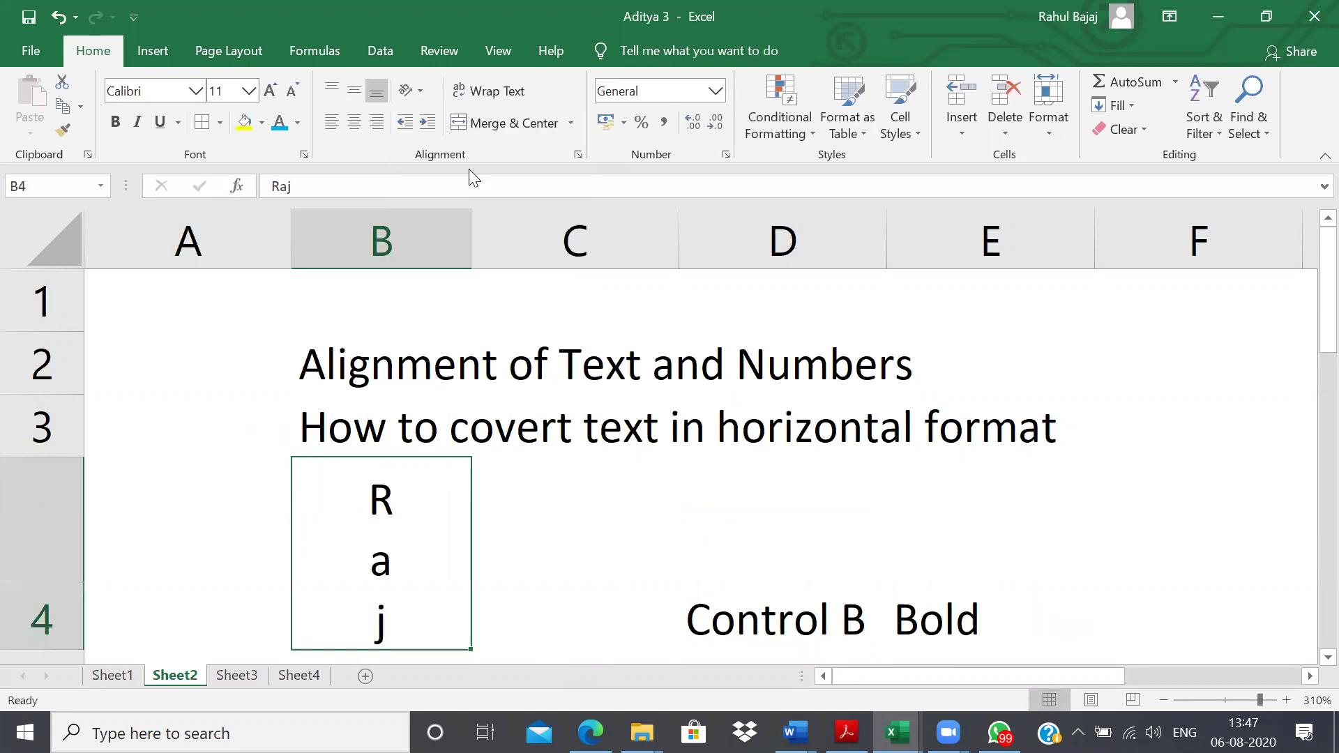
left_click(480, 92)
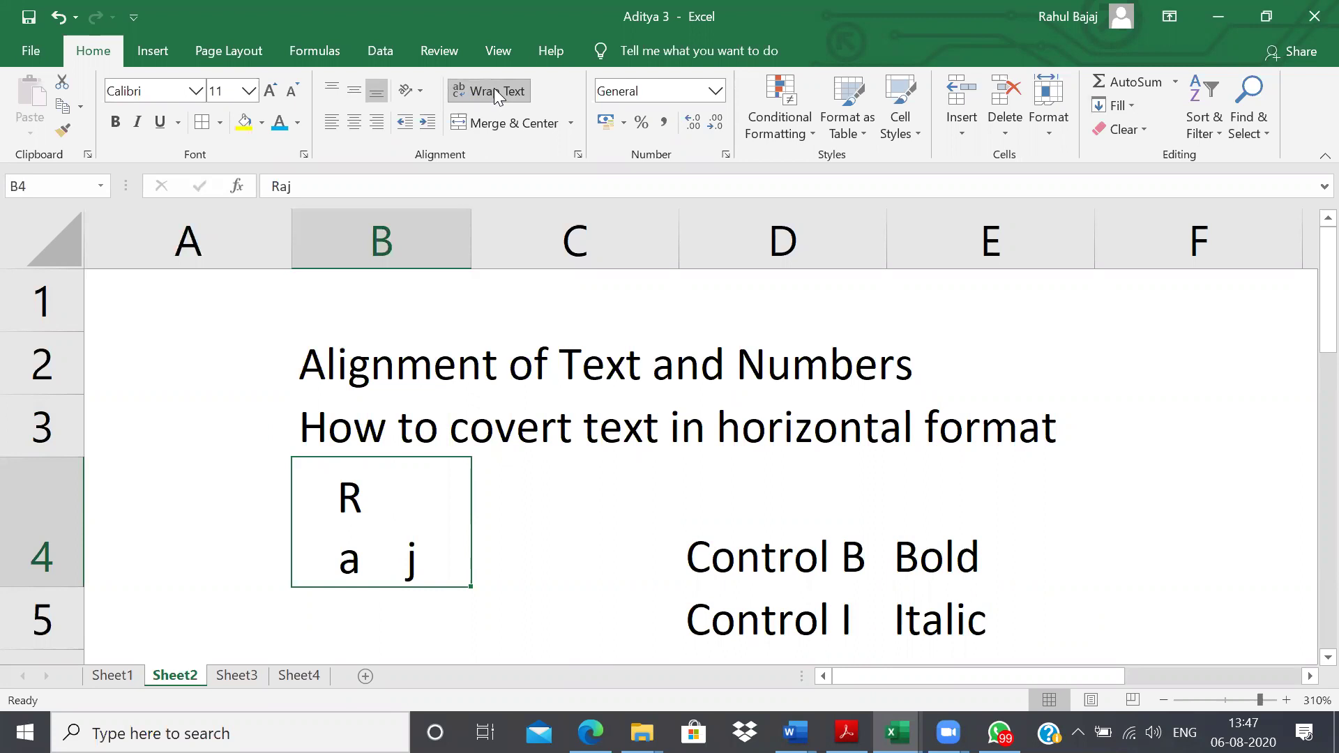
- Turn off wrapping in B4 and change its orientation from Rotate Text Up to Rotate Text Down
left_click(493, 88)
left_click(421, 91)
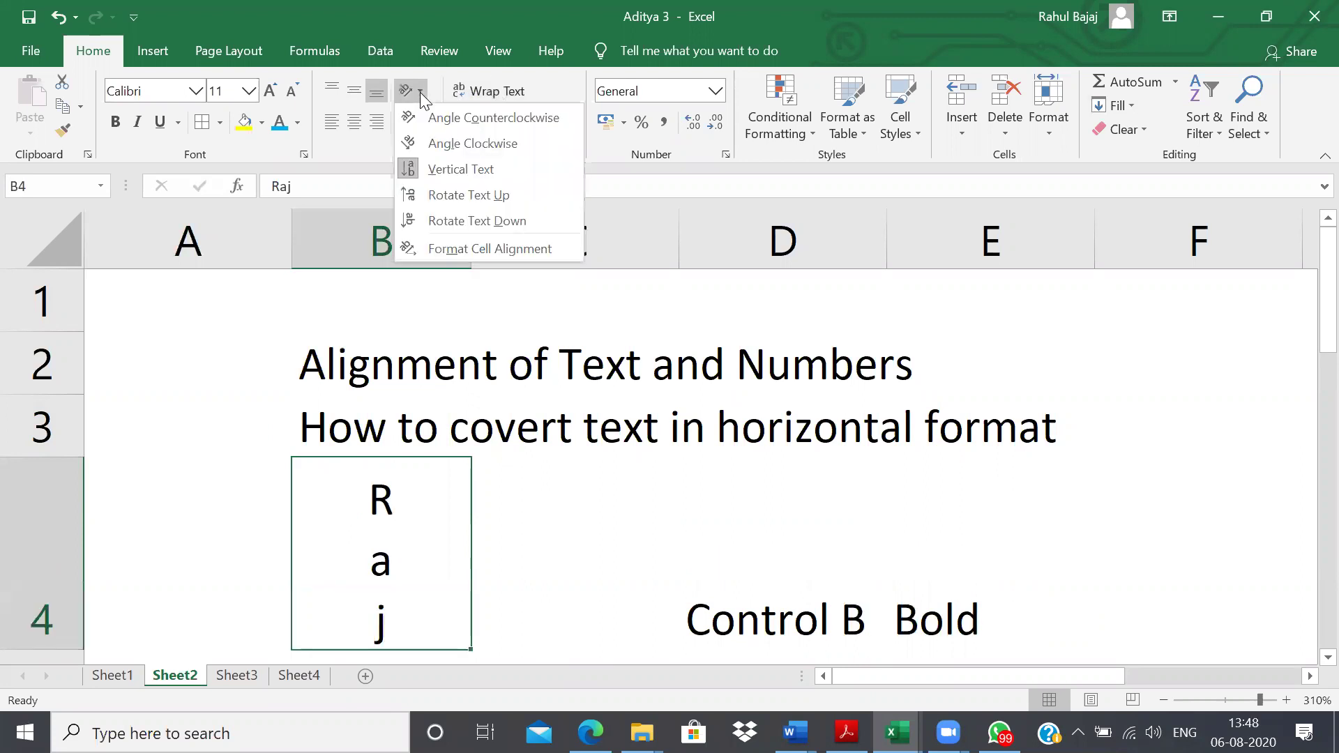
left_click(450, 199)
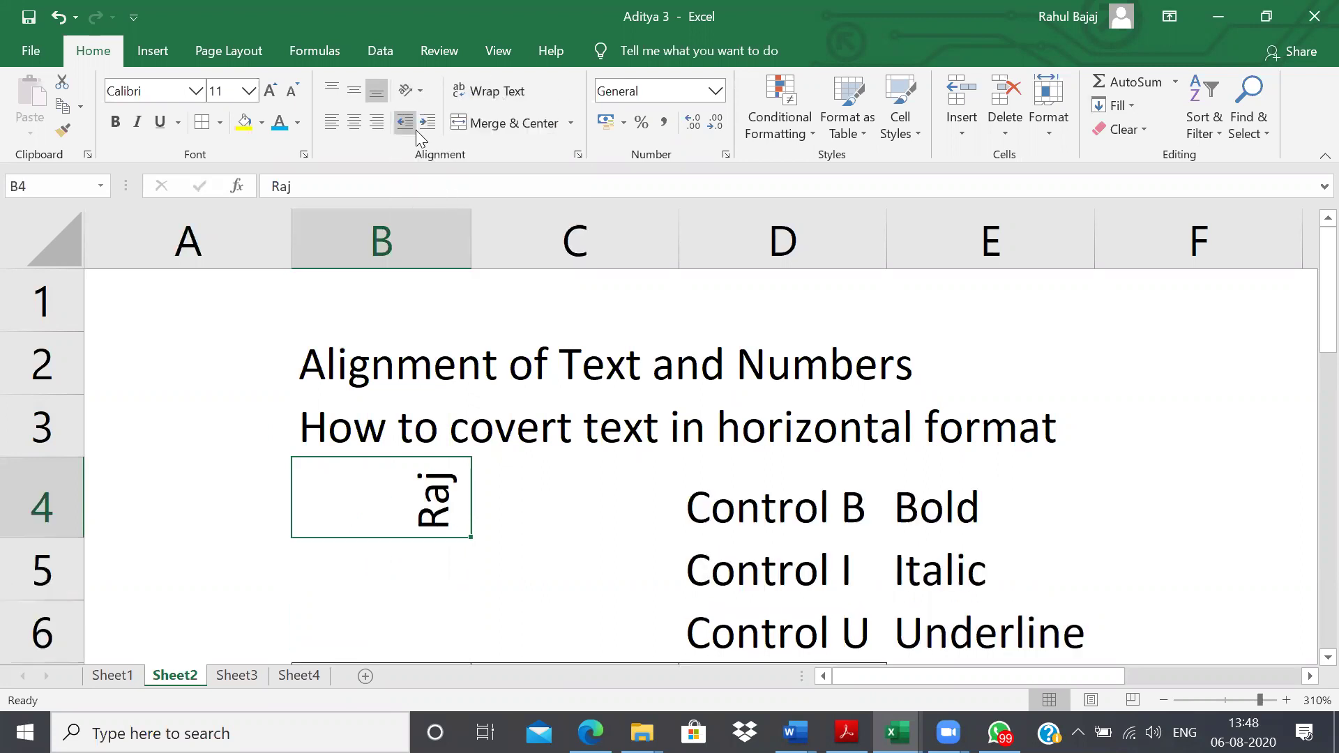
left_click(413, 92)
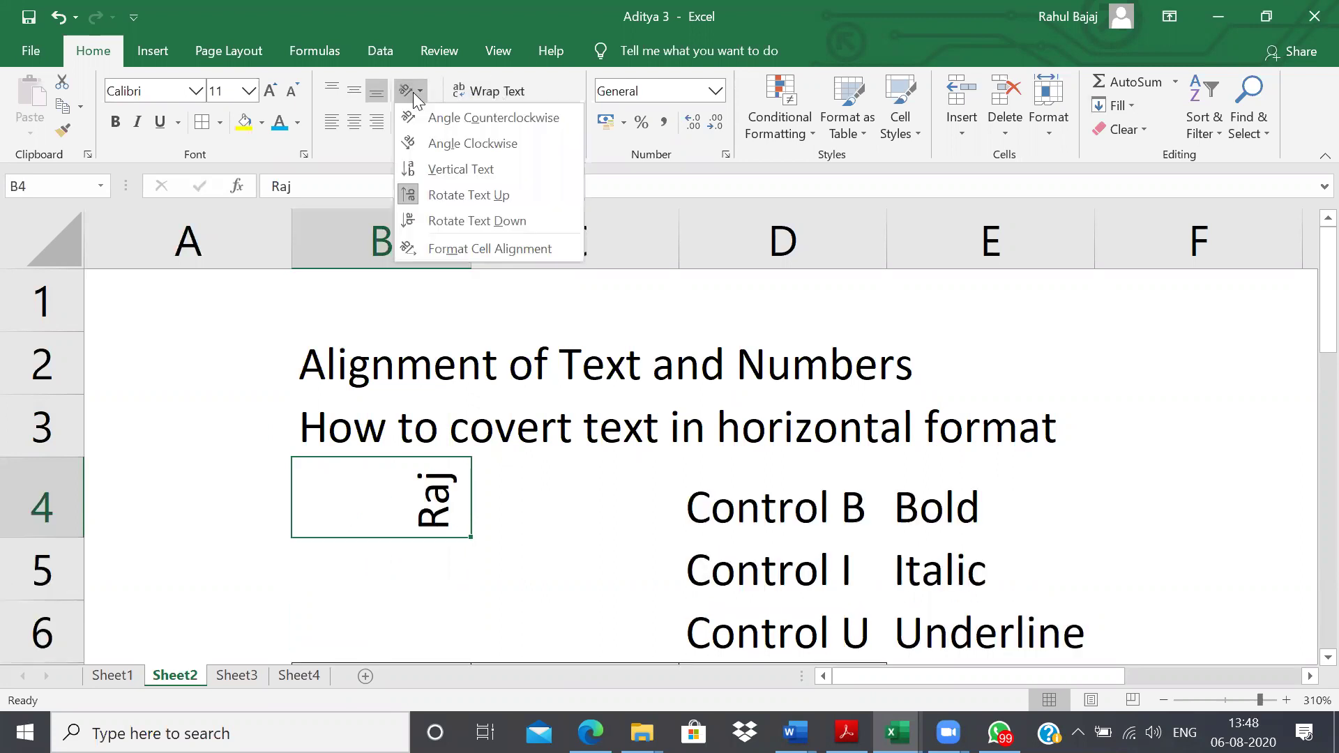
left_click(464, 215)
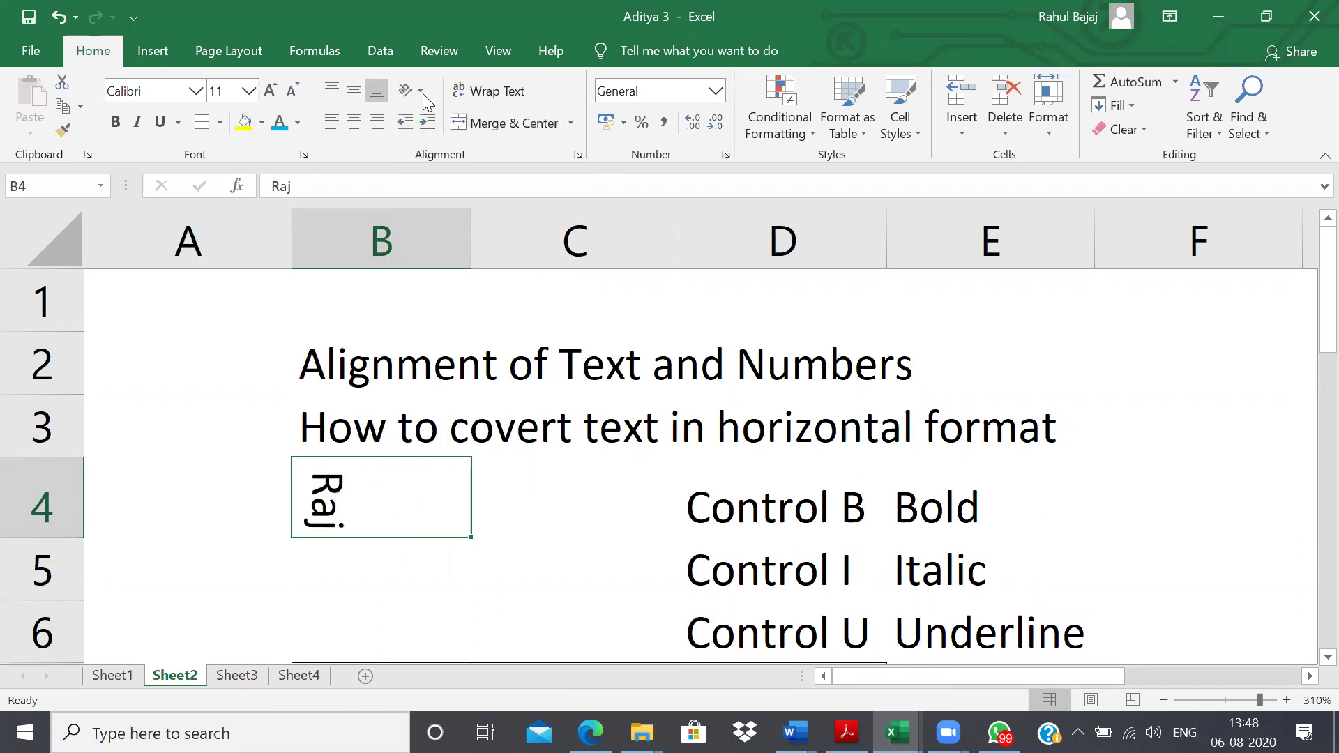